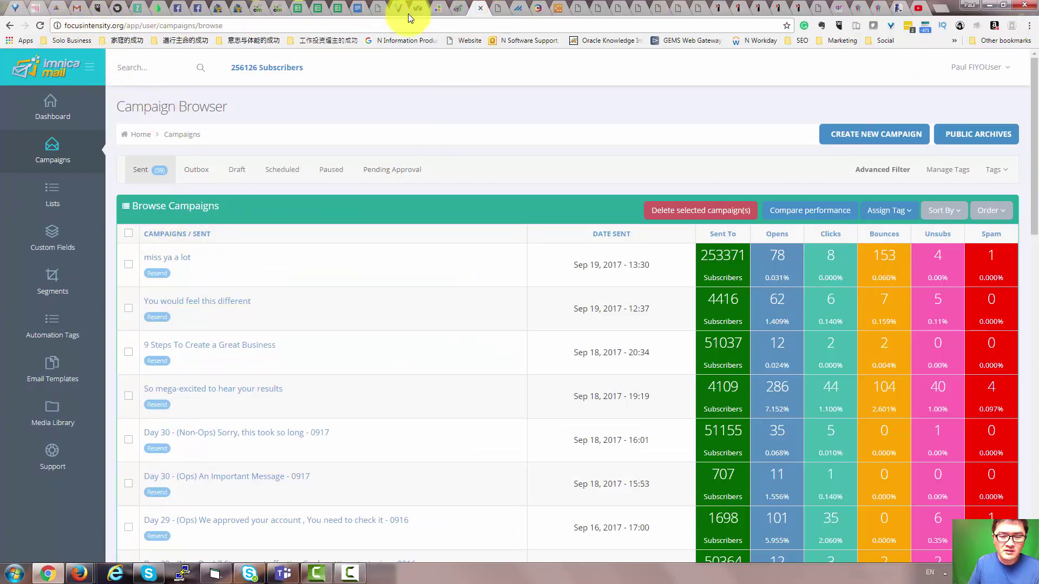
left_click(465, 14)
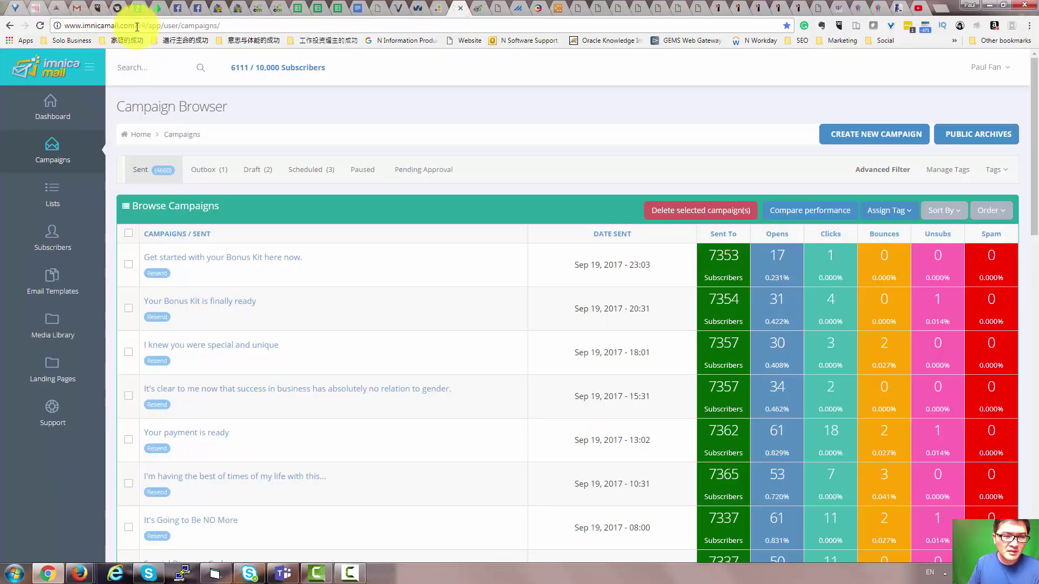
left_click_drag(135, 26, 59, 27)
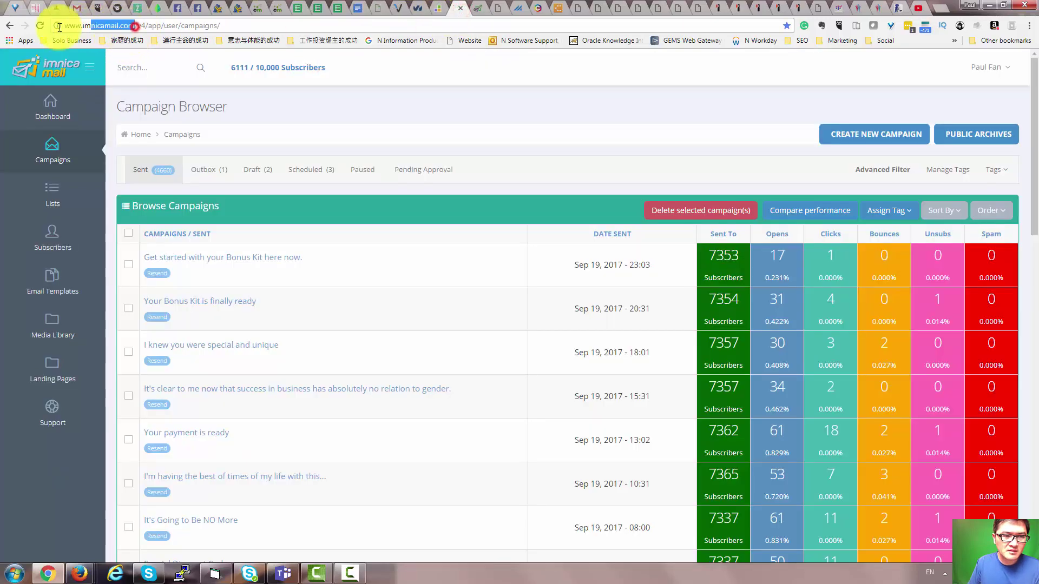
left_click(474, 9)
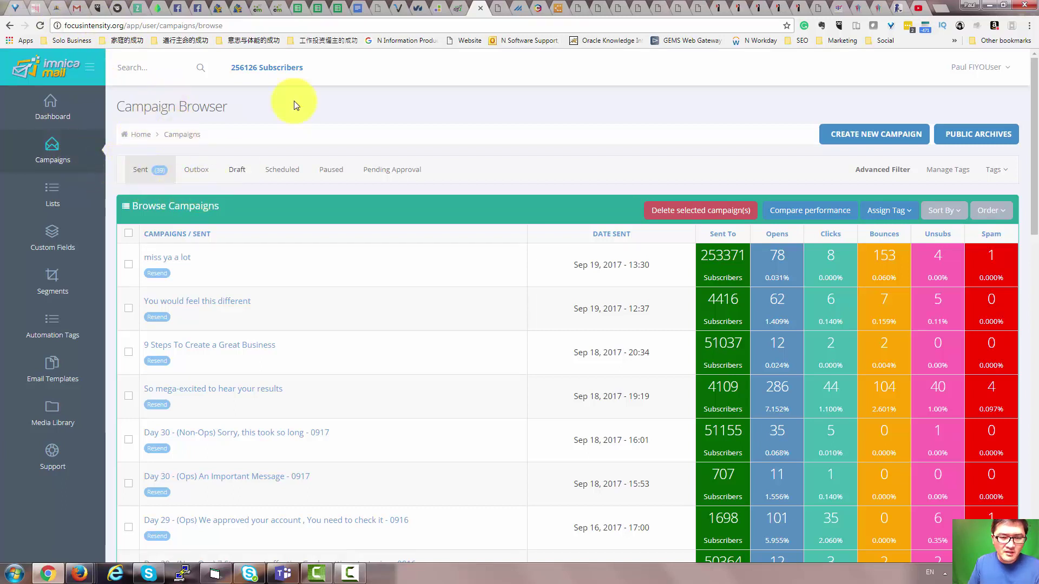
left_click(454, 11)
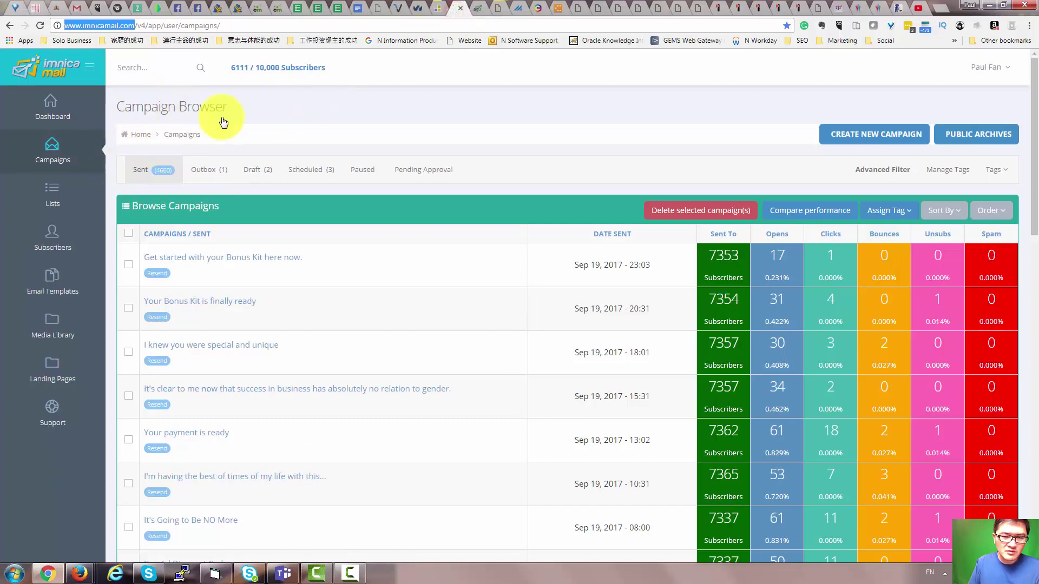
left_click(477, 15)
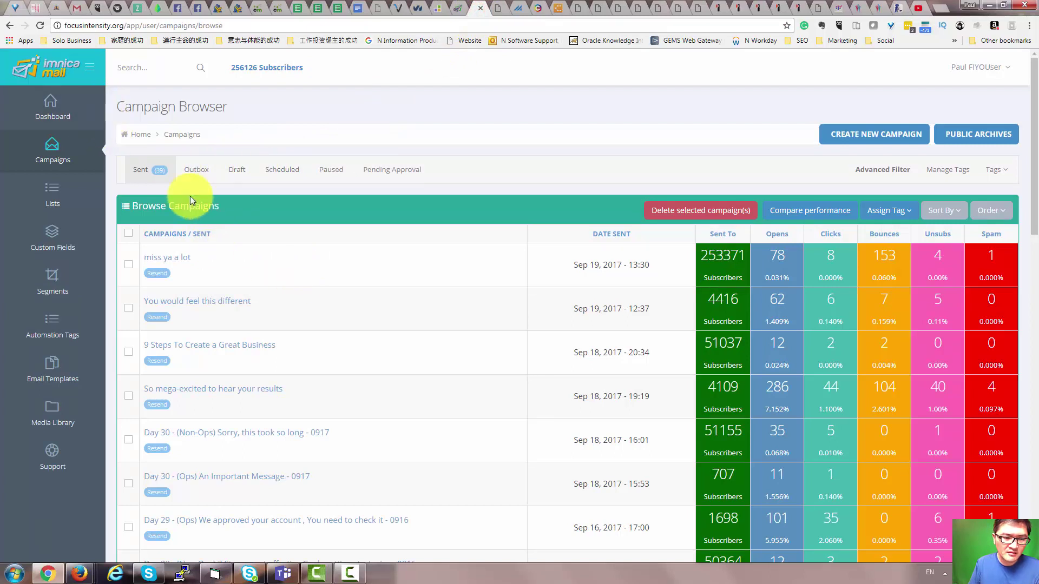
left_click(456, 10)
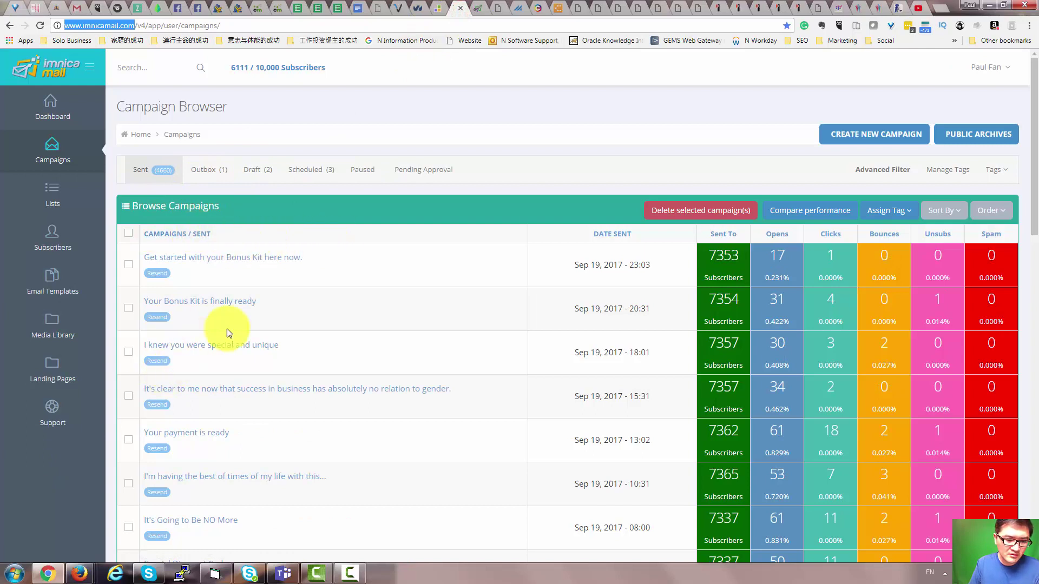
left_click(476, 10)
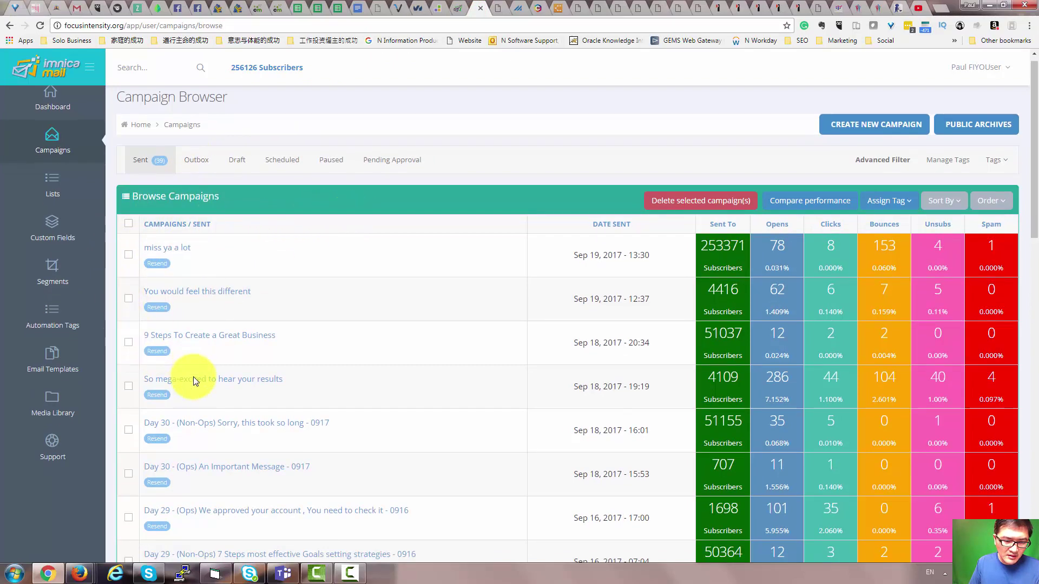
- Review the sent campaigns of the focusintensity.org account, including the daily Ops and Non-Ops emails
scroll(196, 377, "down", 4)
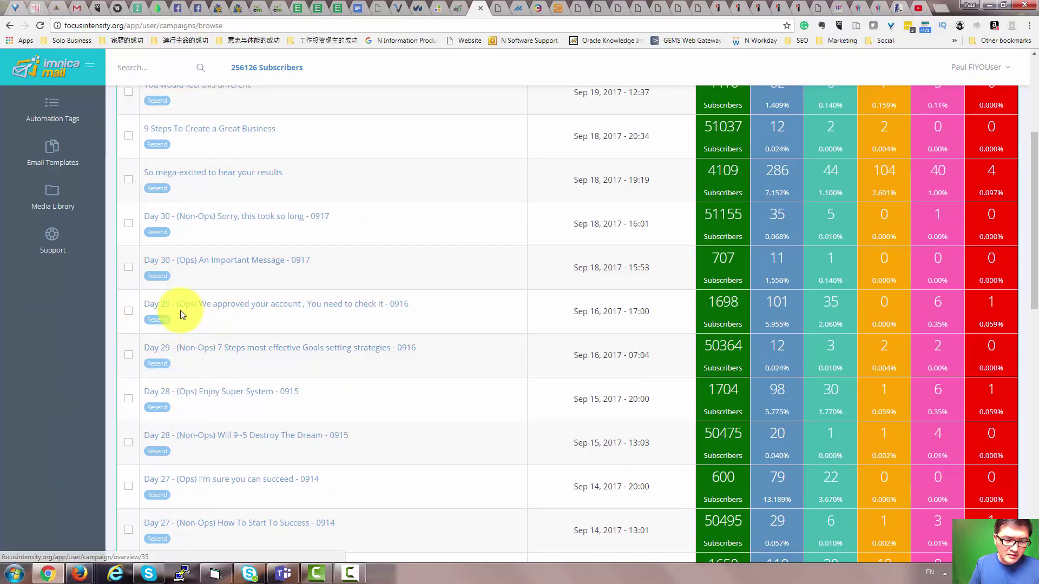
scroll(168, 389, "down", 1)
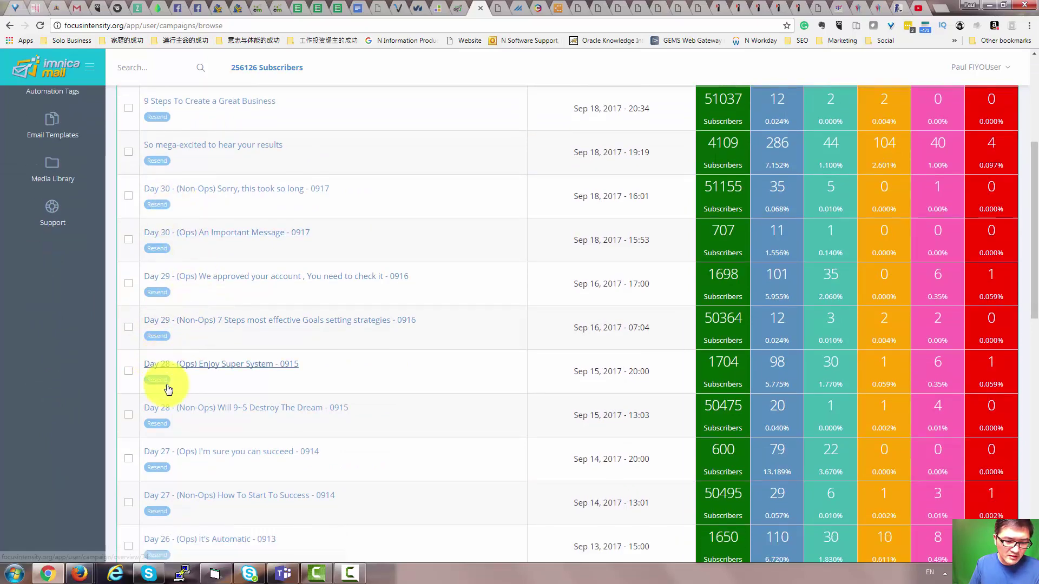
scroll(178, 335, "down", 3)
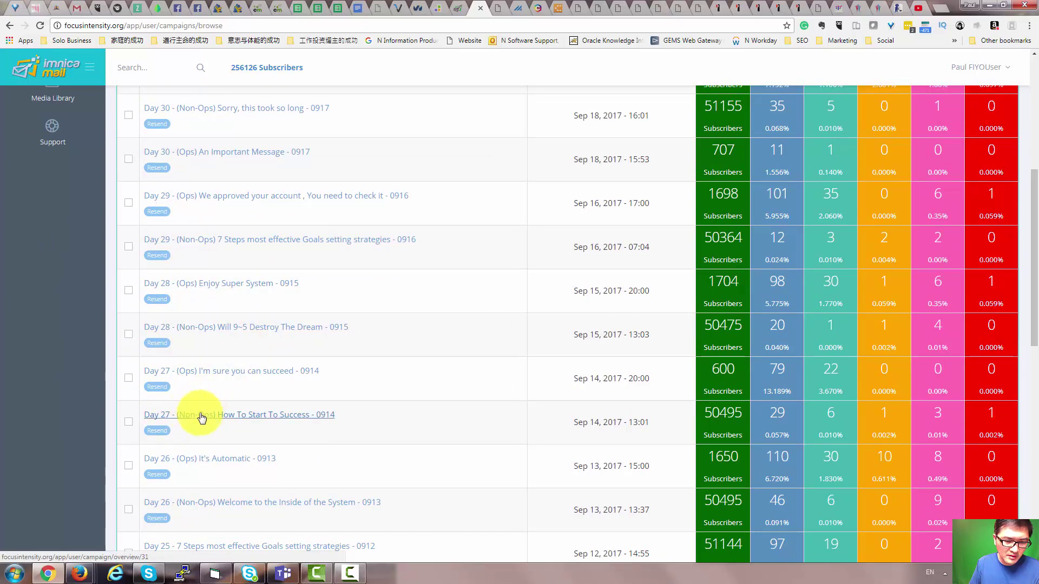
scroll(262, 238, "up", 8)
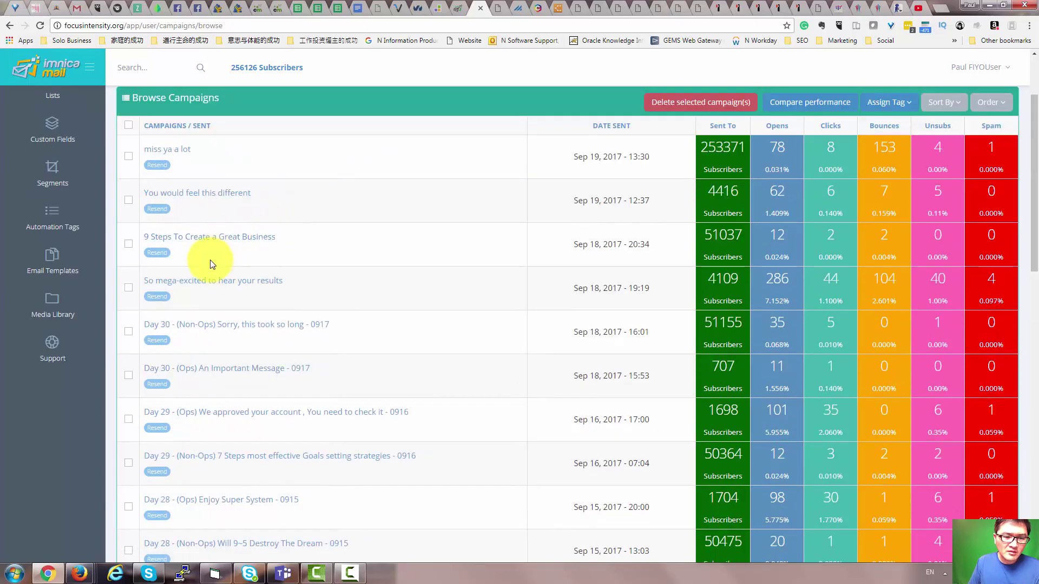
scroll(285, 267, "down", 3)
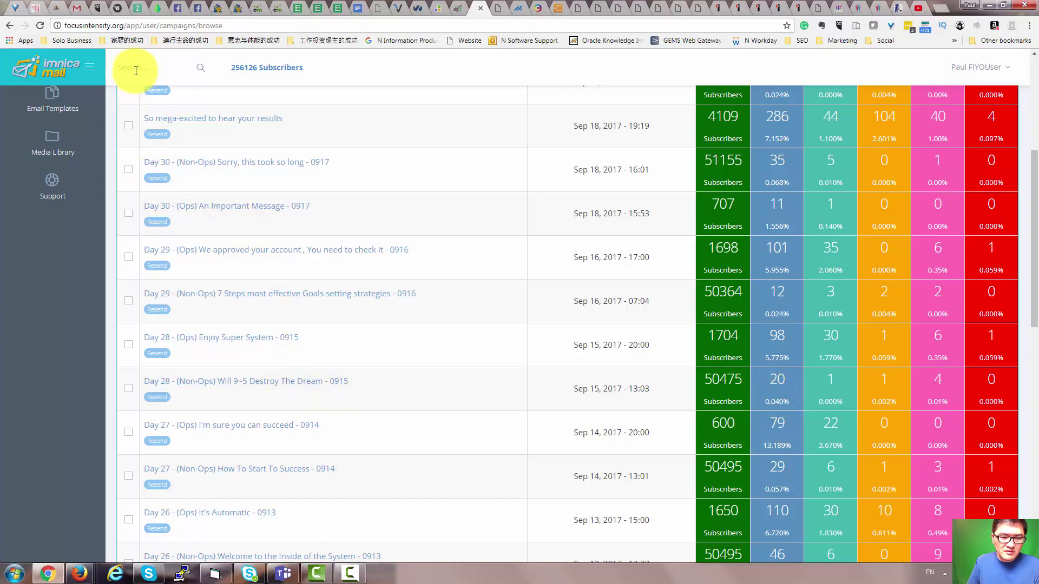
- Highlight the domain focusintensity.org in the page address
left_click(120, 26)
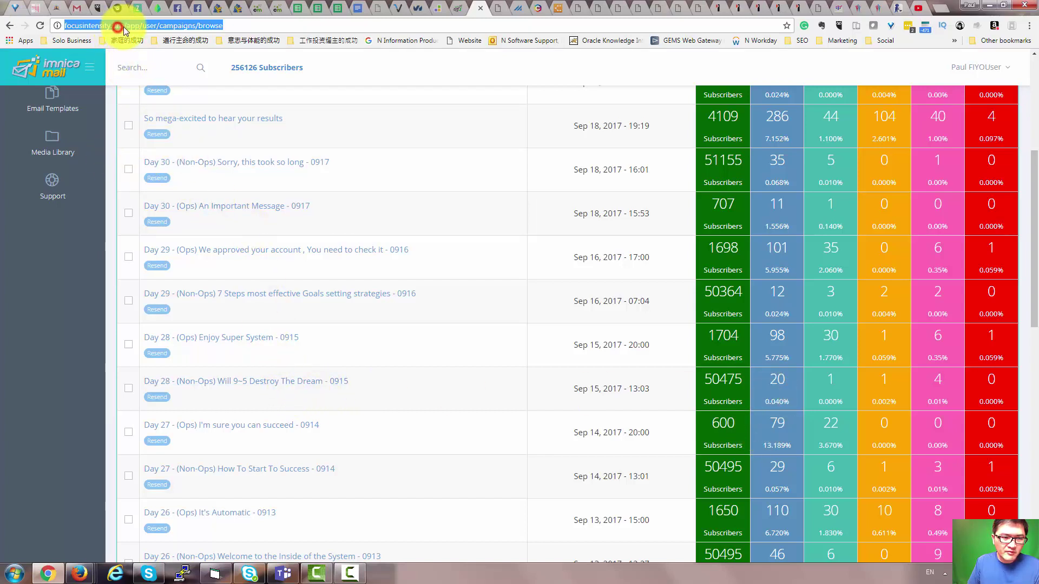
left_click(124, 26)
left_click_drag(124, 25, 62, 25)
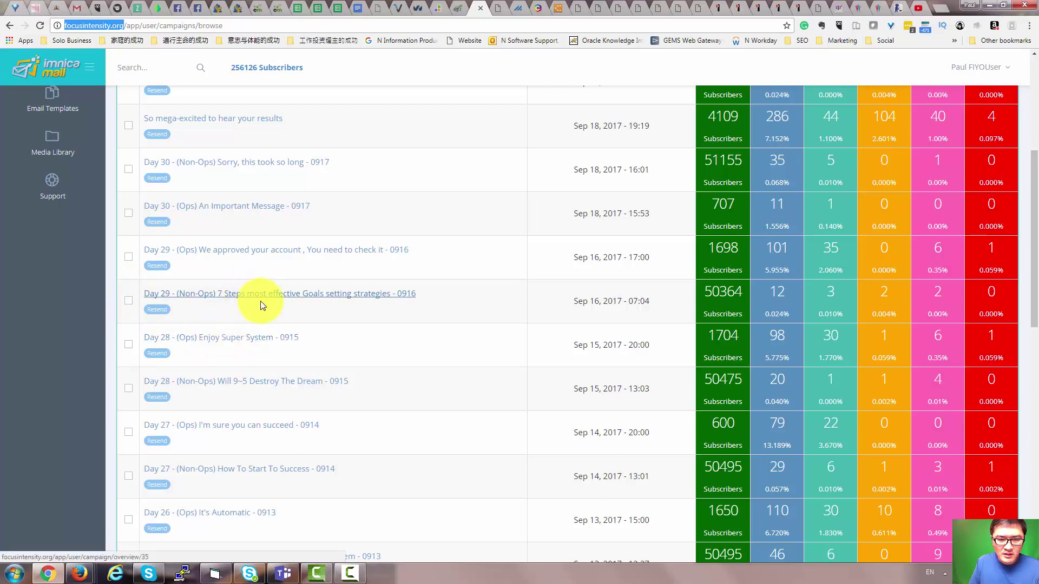
- Open the account's lists and sign in again with the prefilled credentials
scroll(260, 304, "up", 3)
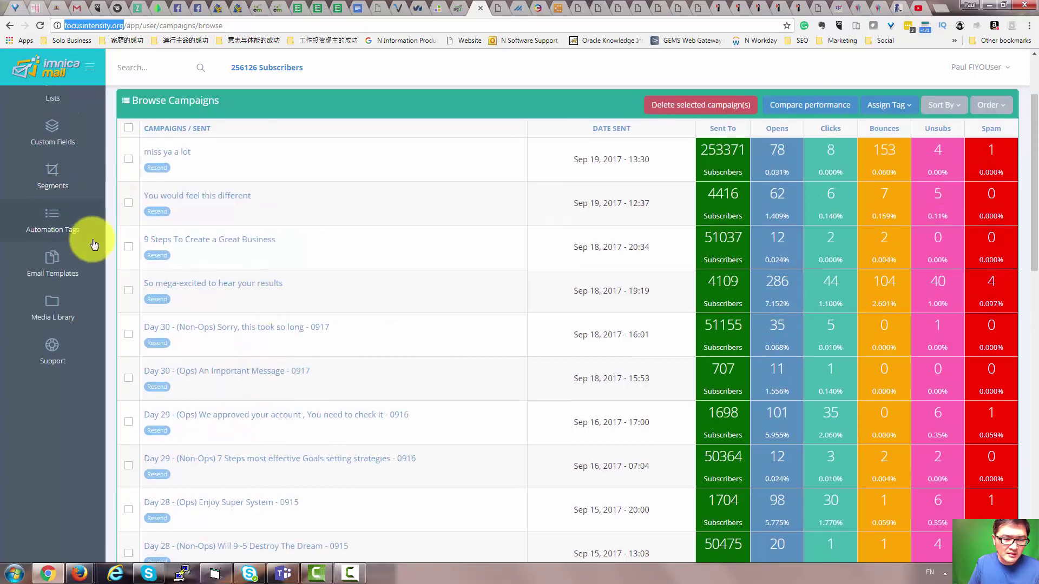
scroll(93, 244, "up", 2)
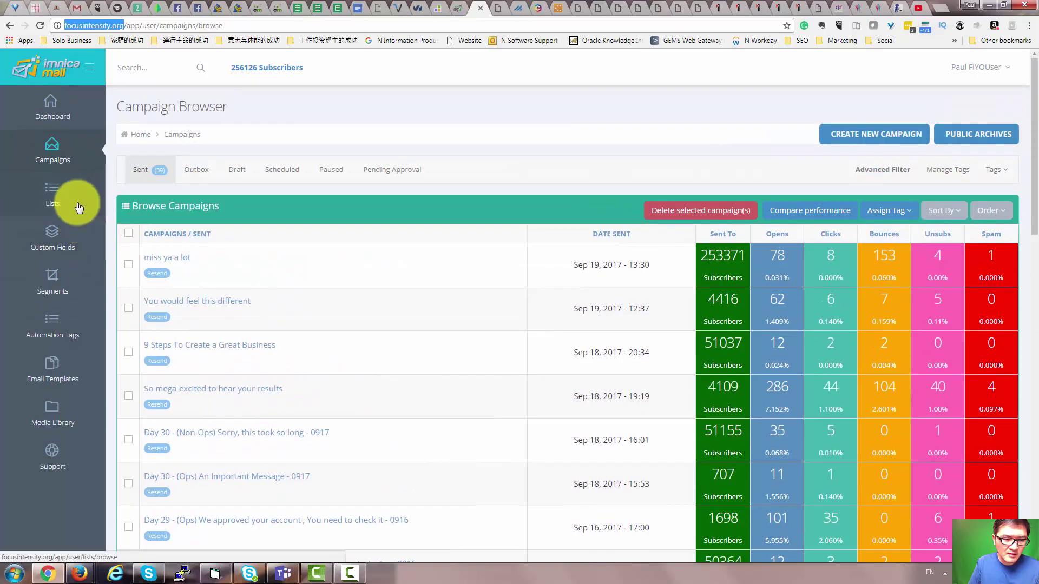
left_click(52, 188)
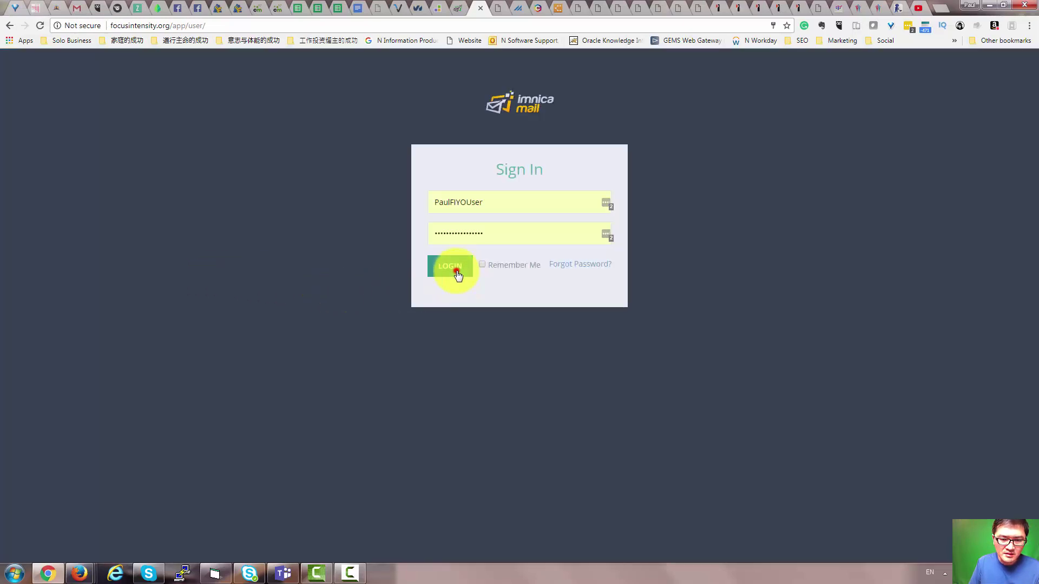
left_click(456, 273)
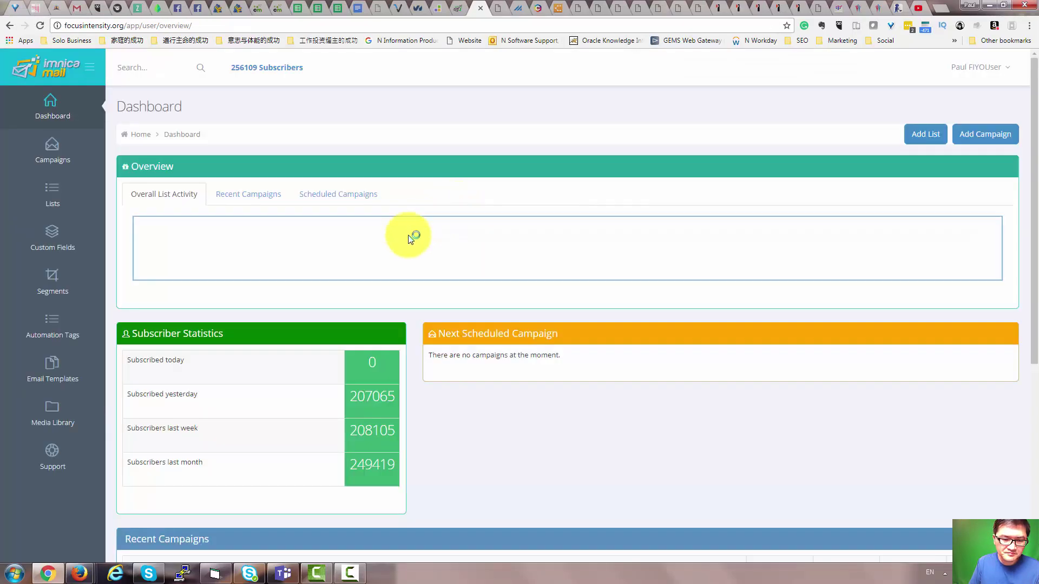
left_click(10, 27)
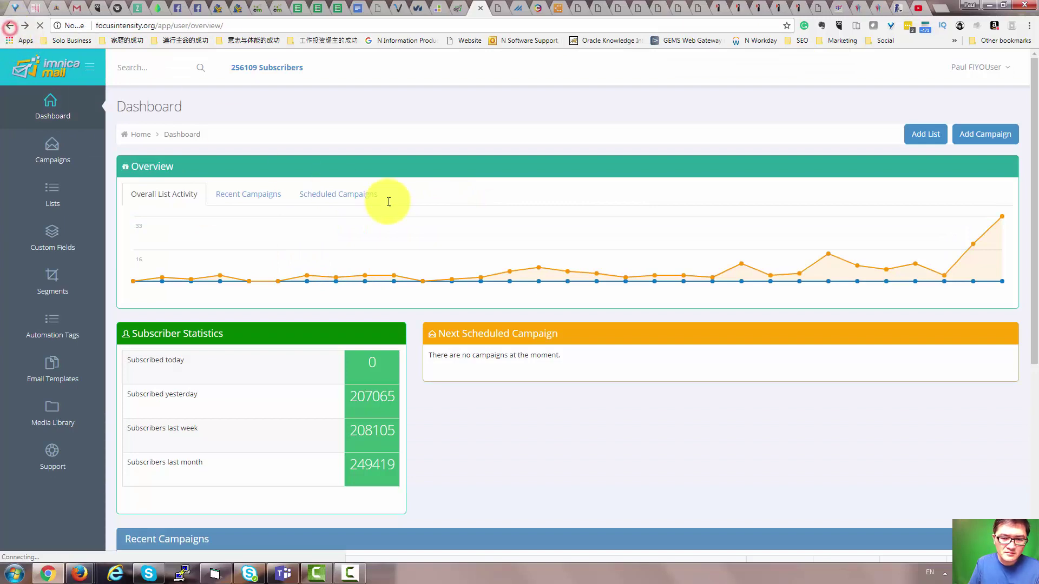
mouse_move(485, 231)
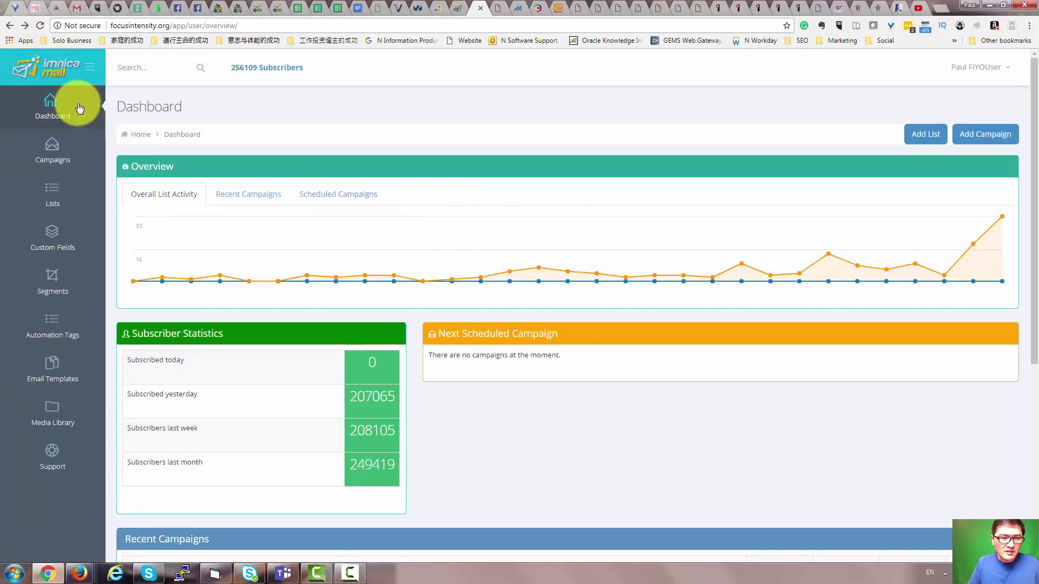
left_click(24, 26)
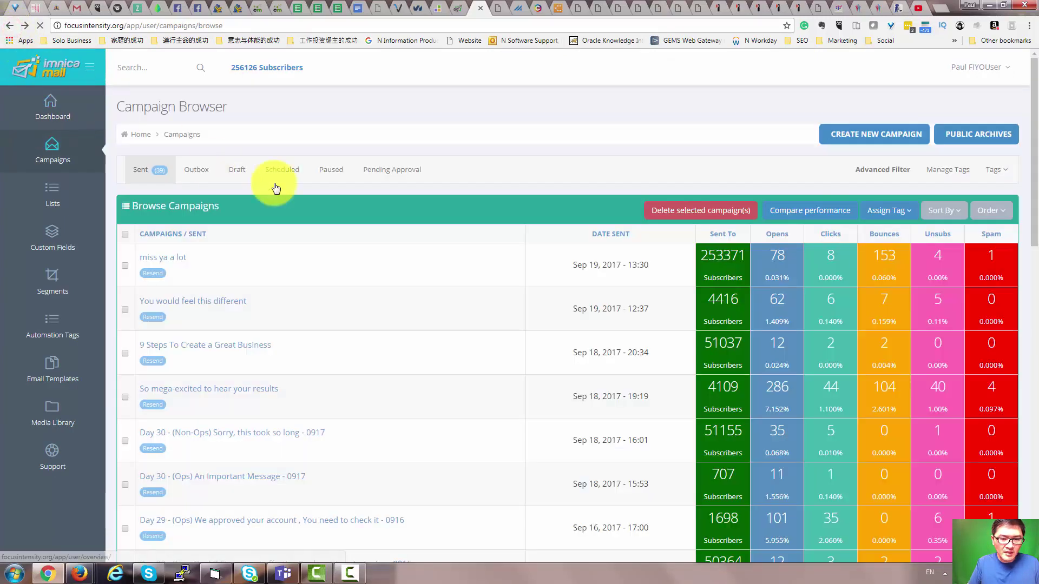
left_click(11, 25)
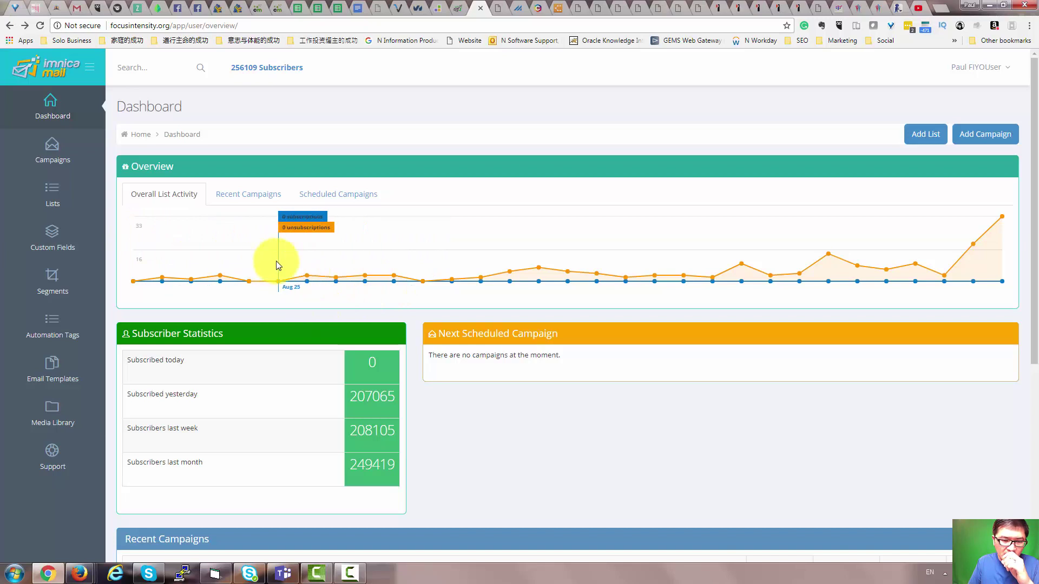
- Browse the account's lists and segments, and open the Non-Openers segment
left_click(60, 205)
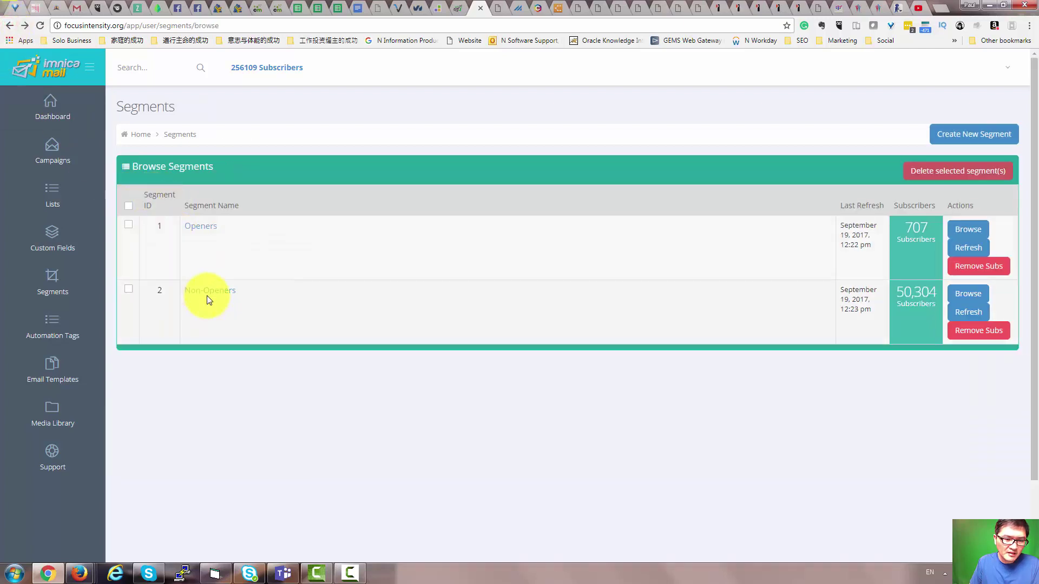
left_click(206, 291)
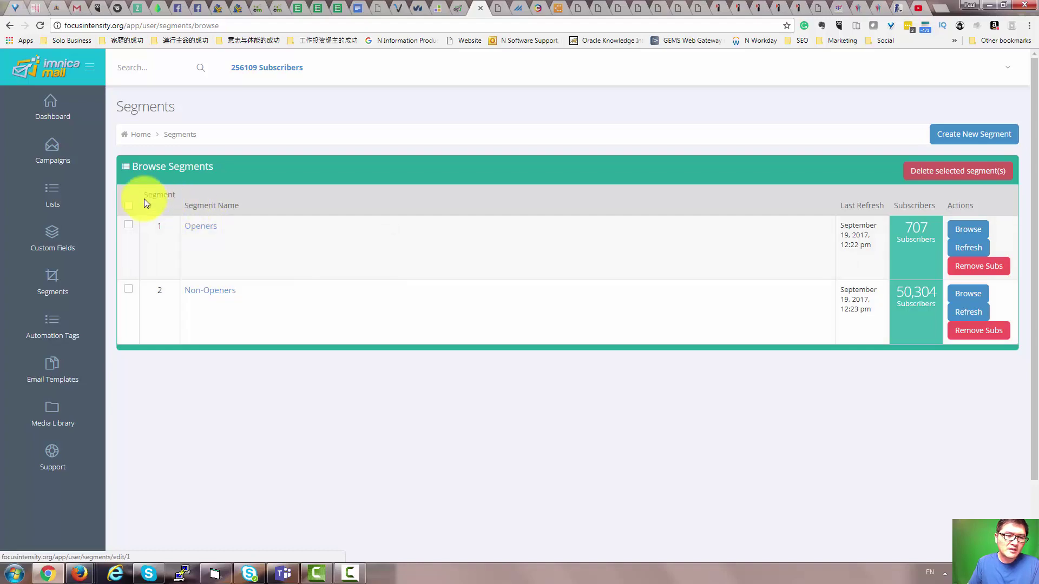
- Review the statistics of the sent campaigns, highlighting the recipient count of "So mega-excited to hear your results"
left_click(61, 158)
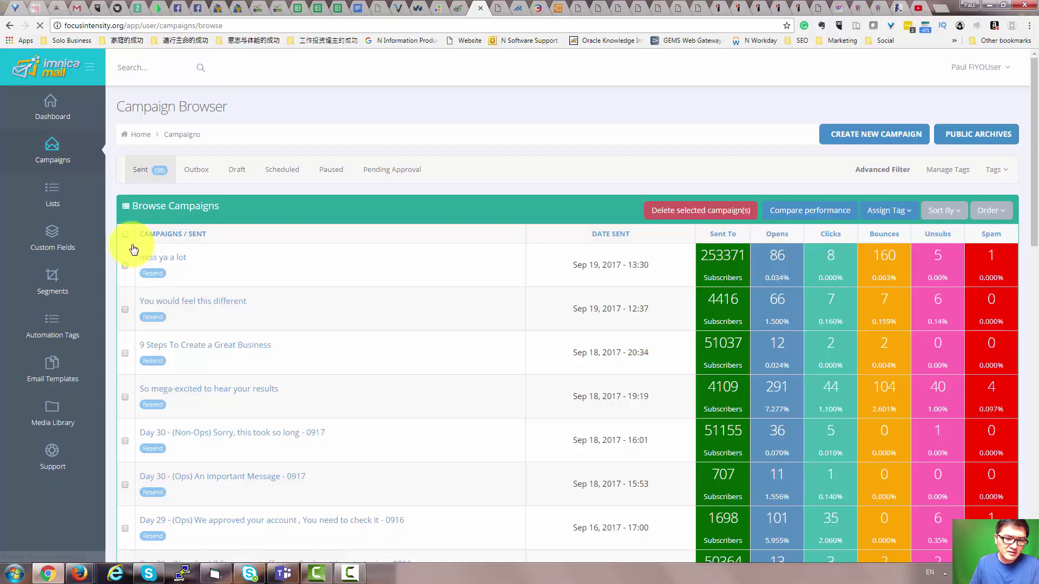
scroll(282, 457, "down", 3)
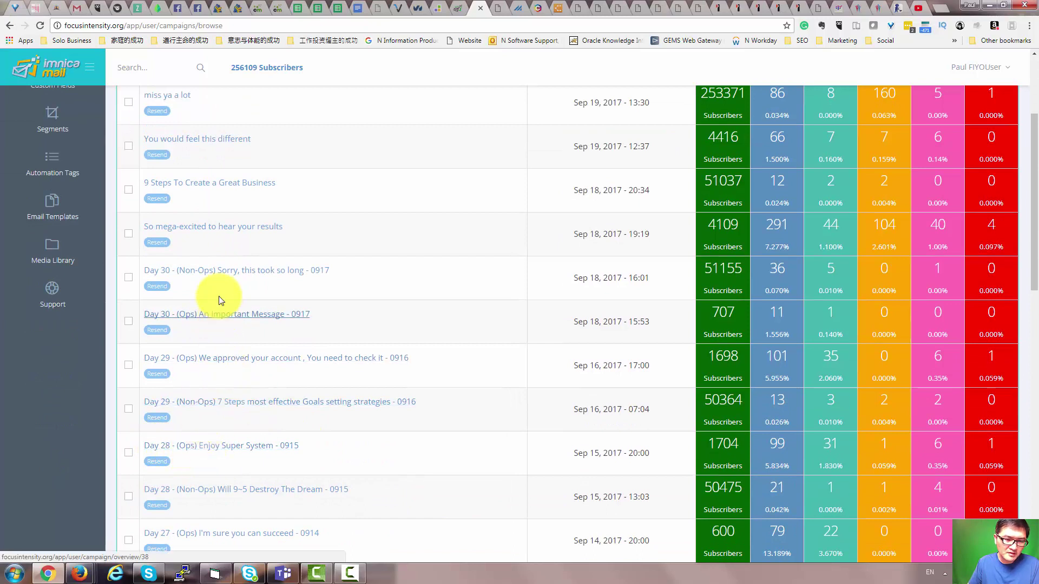
scroll(199, 260, "up", 2)
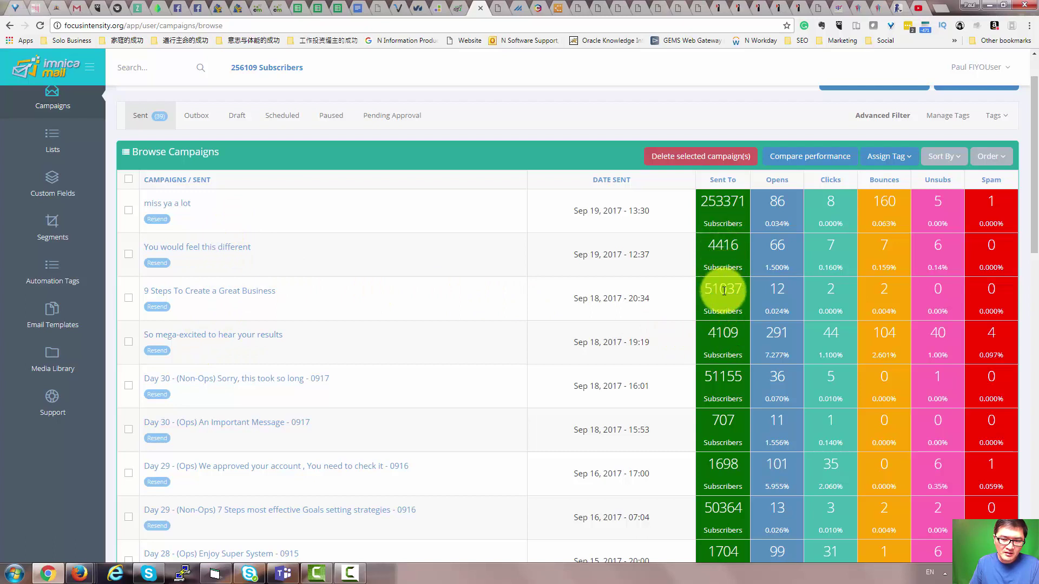
left_click_drag(700, 333, 698, 334)
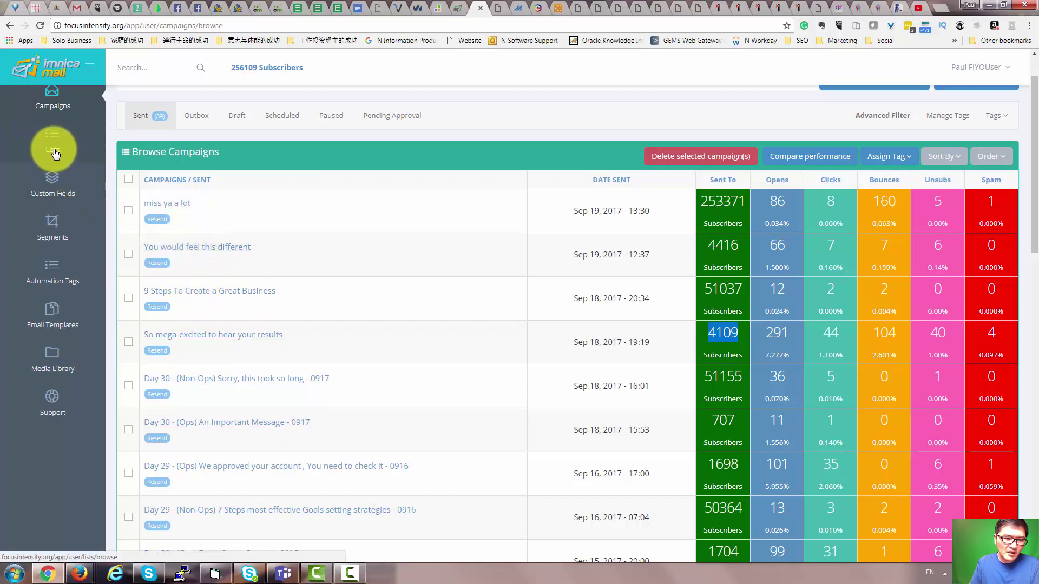
scroll(93, 251, "up", 1)
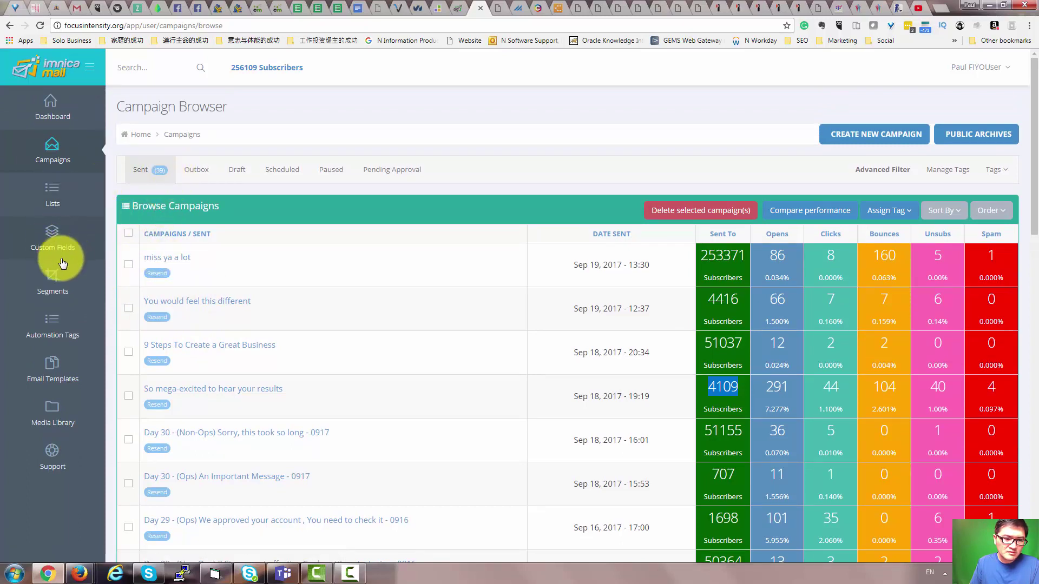
left_click(58, 162)
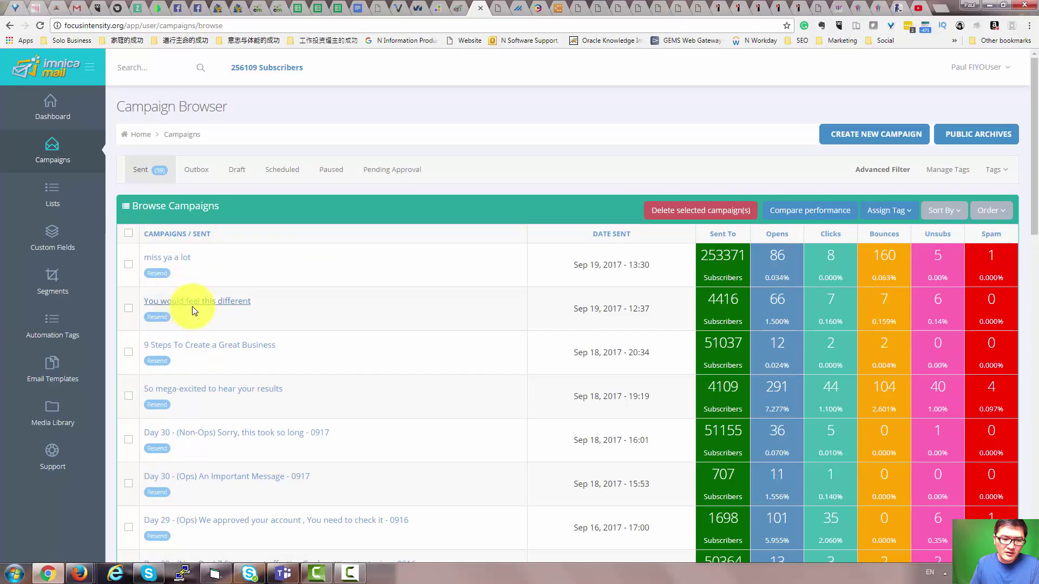
scroll(198, 364, "down", 2)
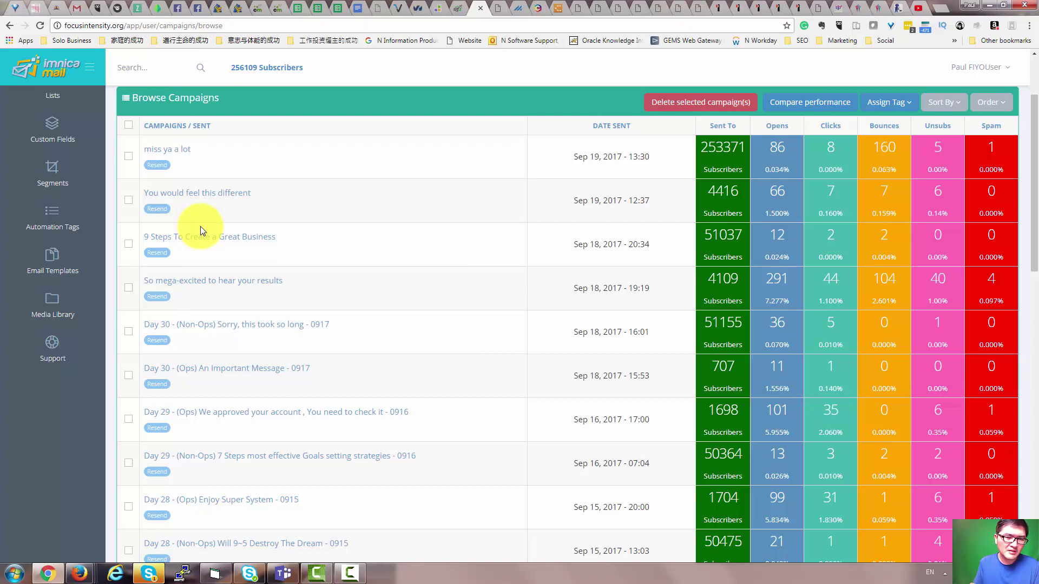
scroll(54, 158, "up", 2)
- Start creating a new campaign from the campaign browser
left_click(60, 157)
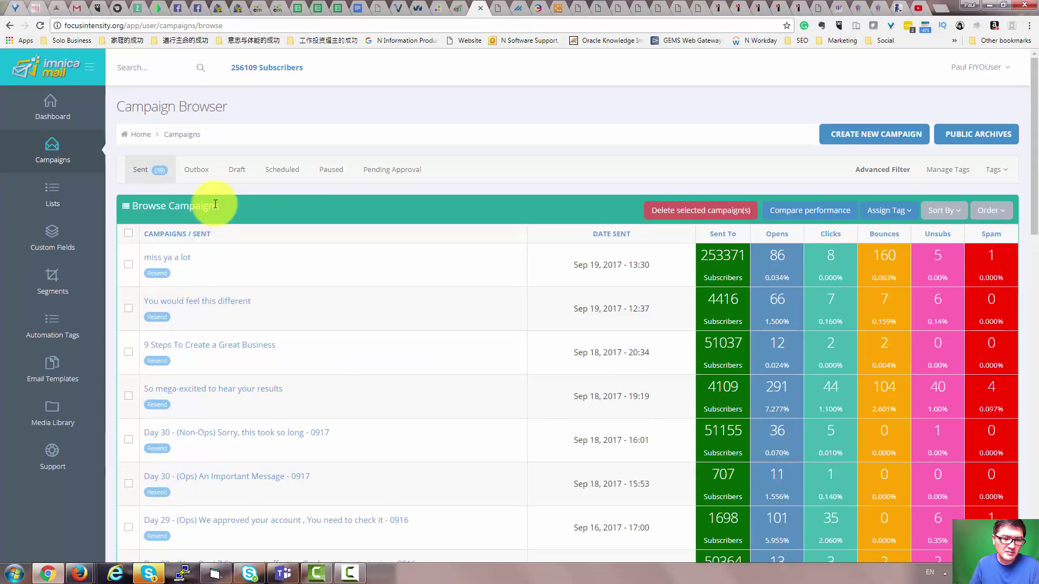
left_click(872, 136)
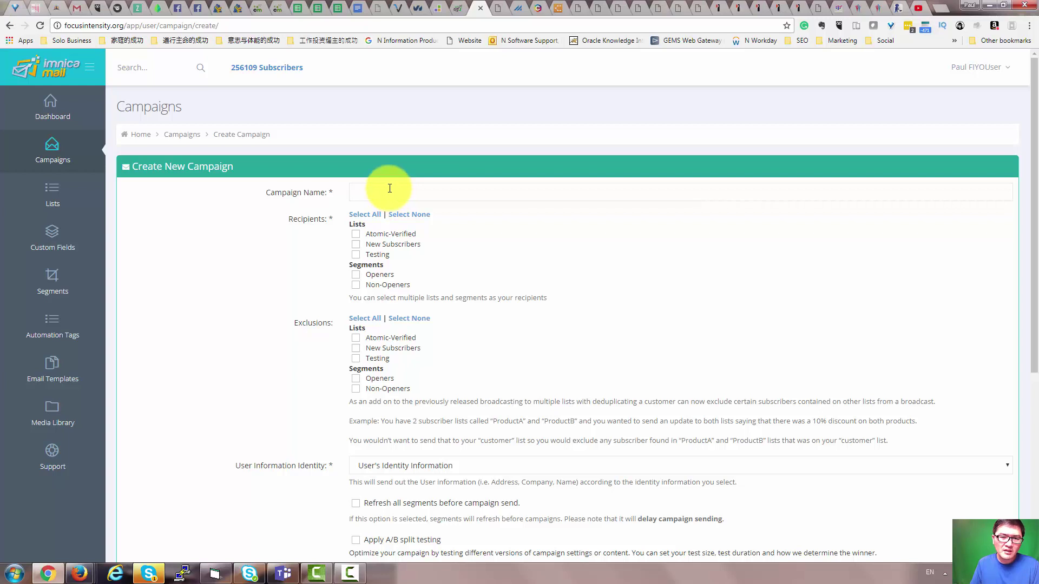
- Switch to the info4 spreadsheet and add "- promotional email" to the 8am opener note in the dedicated Imnica server's instruction cell
left_click(356, 10)
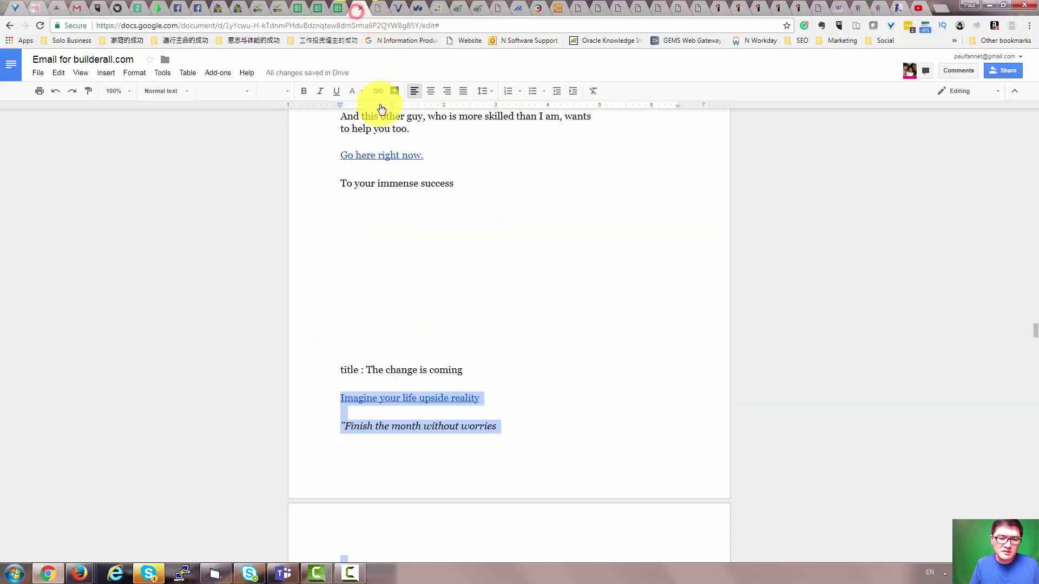
left_click(274, 11)
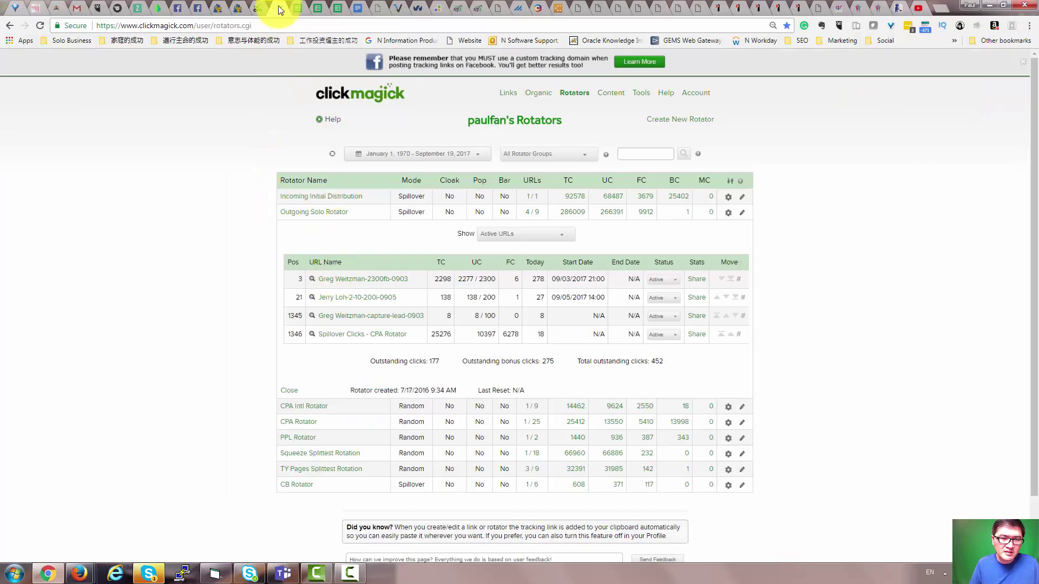
left_click(339, 10)
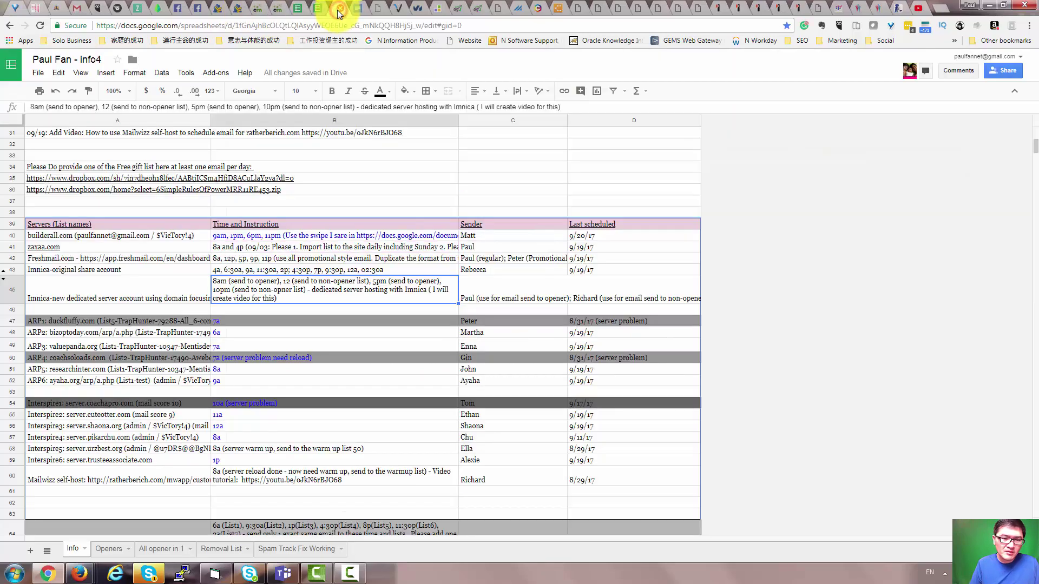
left_click(264, 284)
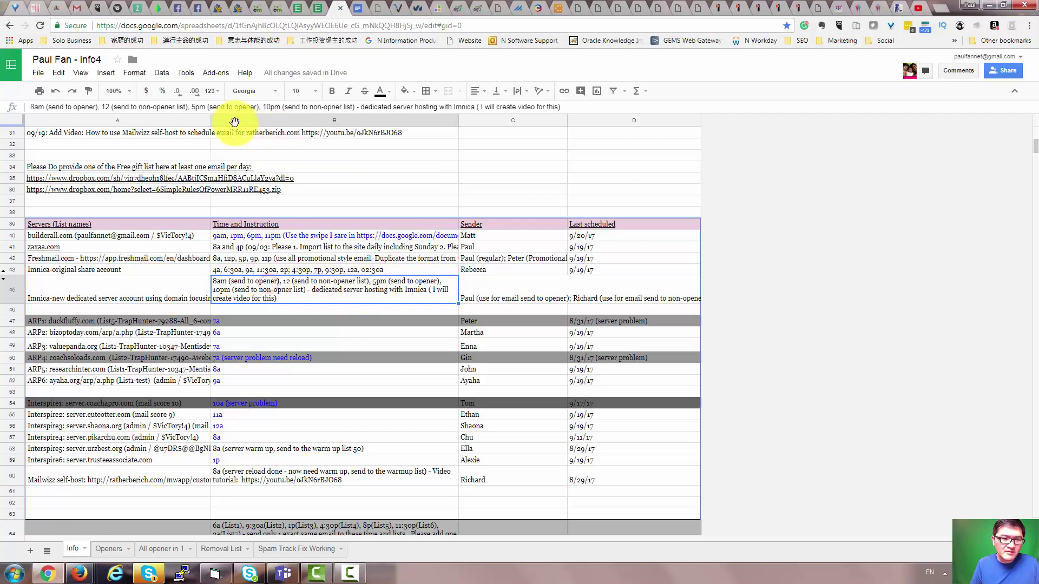
left_click(95, 107)
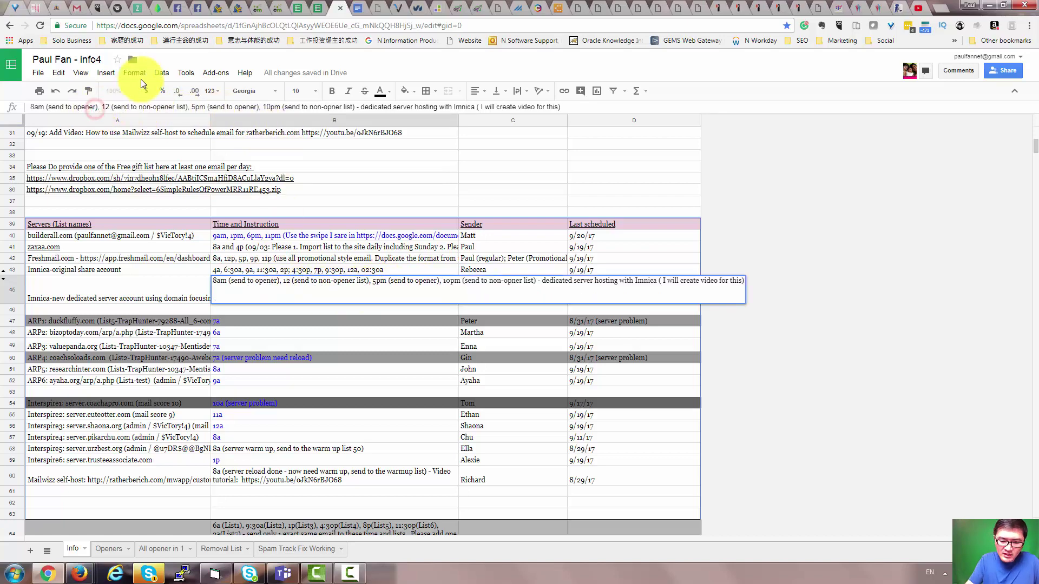
type("- promotional email")
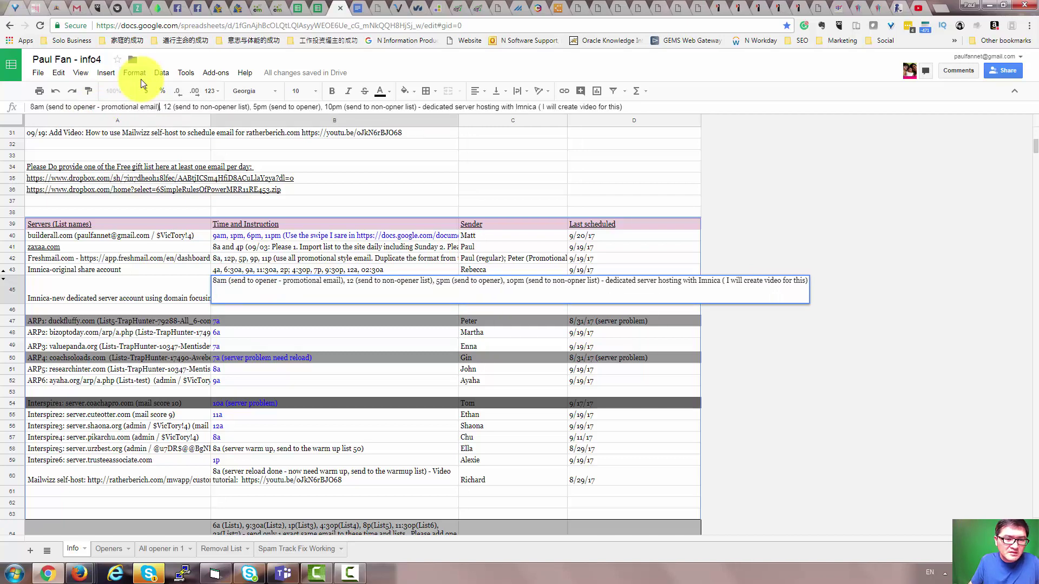
- Add "- blog or any non-promotional email" after "send to non-opener list" in the 12 o'clock note of the same cell
key("Right")
key("Right")
key("Right")
key("Right")
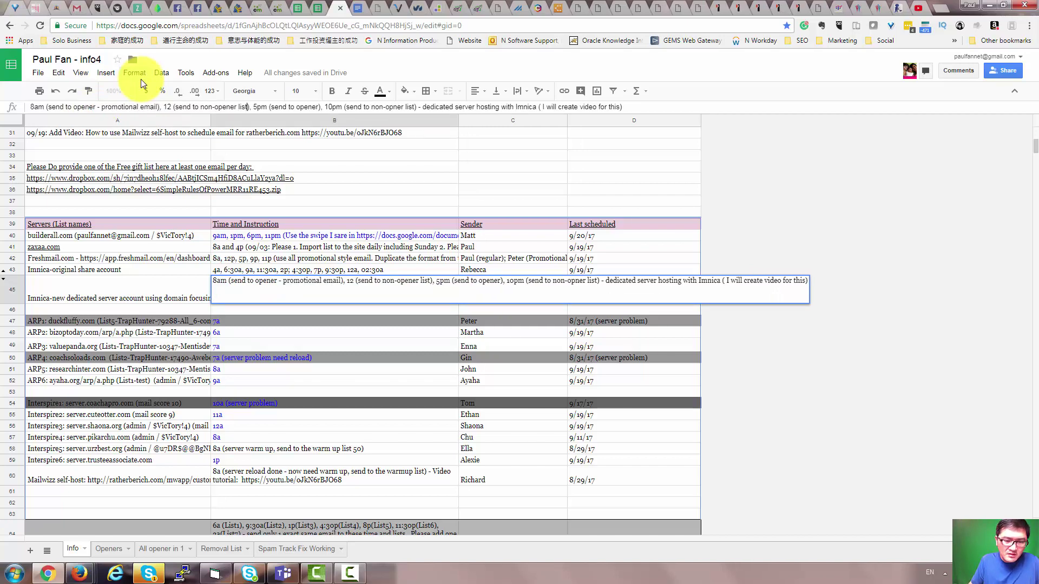
type("- ")
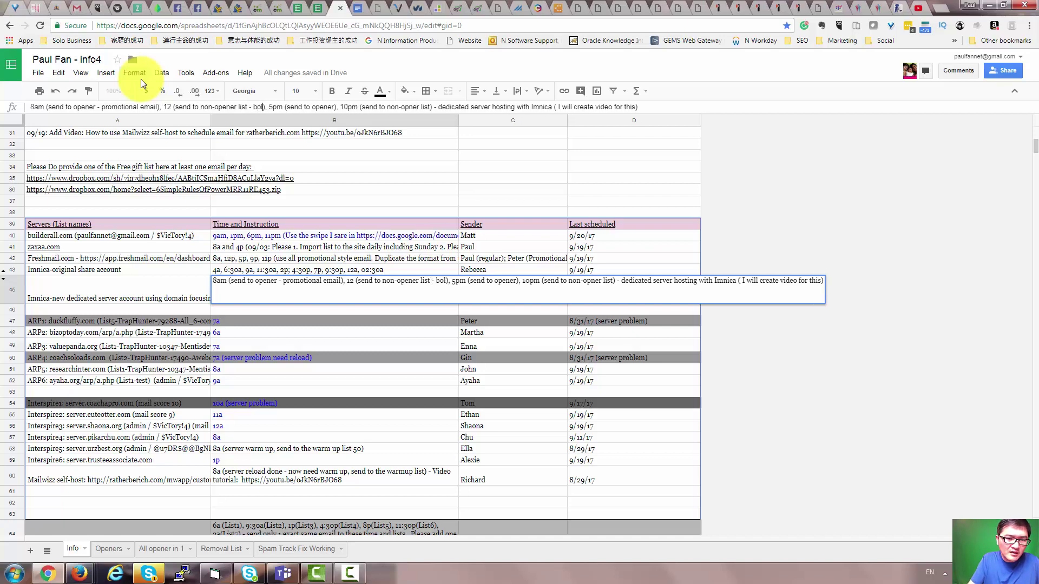
type("blog or")
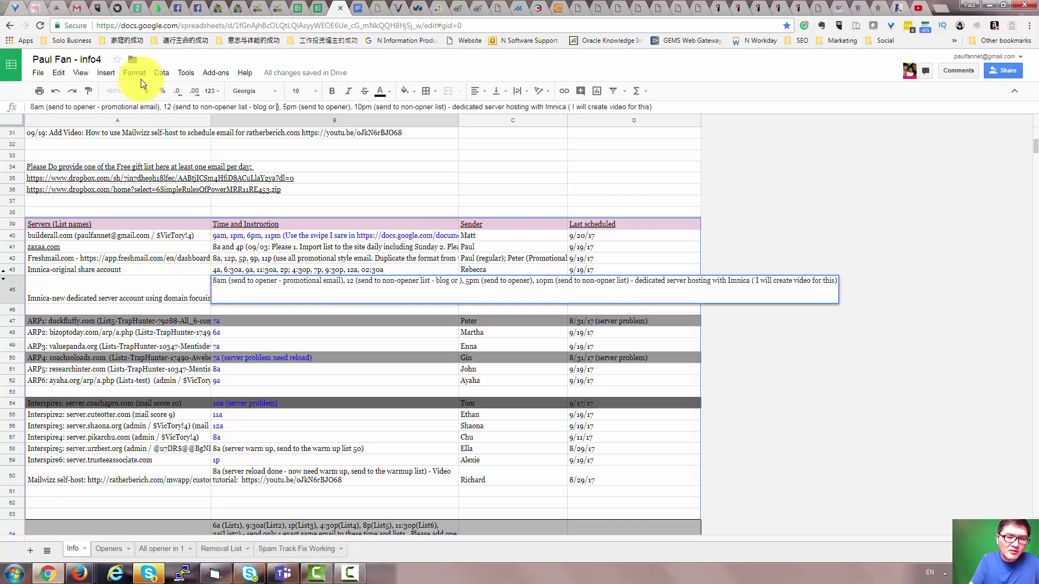
key("BackSpace")
key("BackSpace")
key("BackSpace")
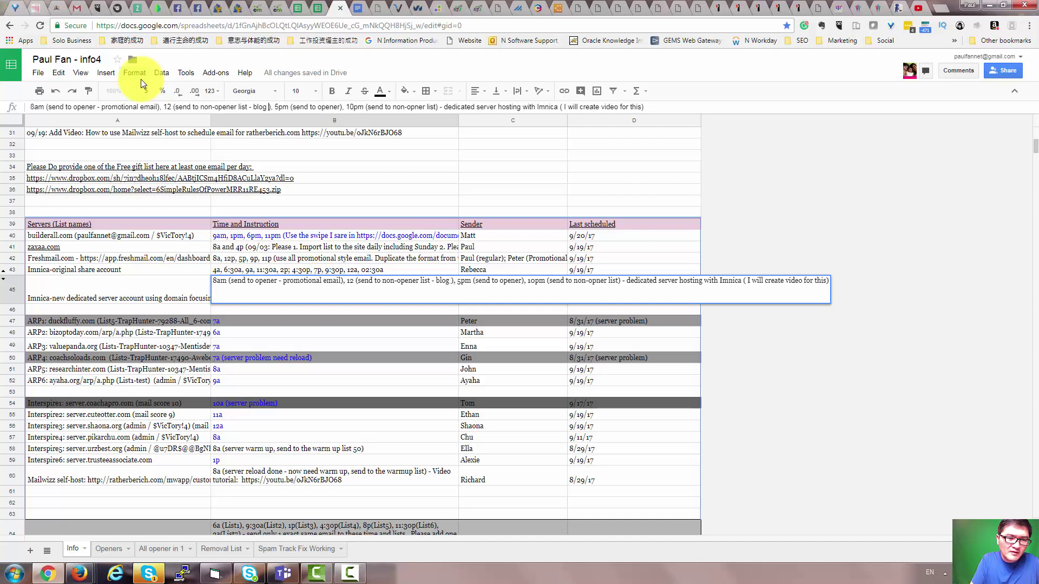
type("or n")
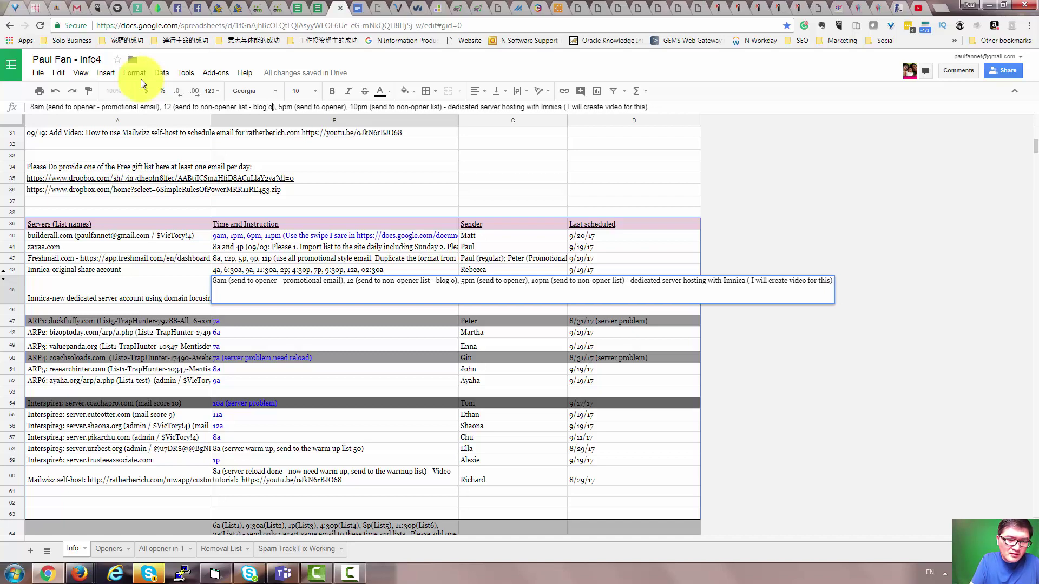
key("BackSpace")
type("any non-pro")
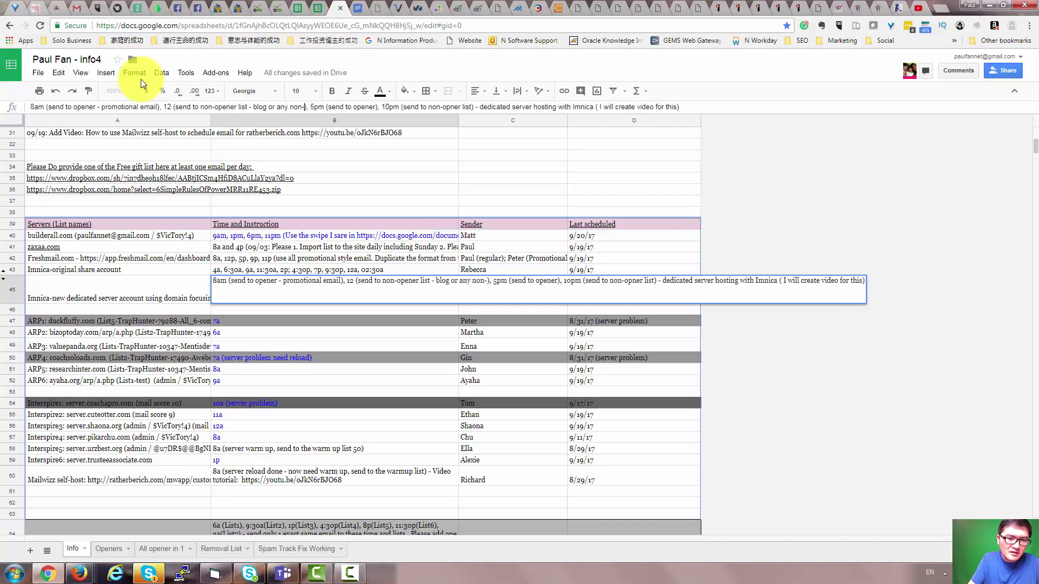
type("motional email")
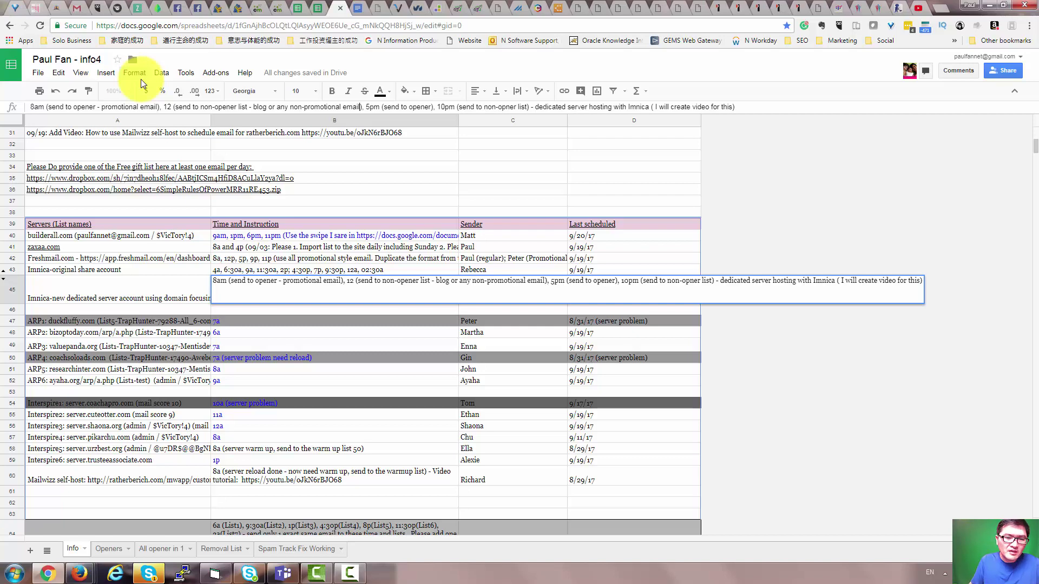
- Replace "any non-promotional email" with "book email" in the 12 o'clock non-opener note
key("BackSpace")
key("BackSpace")
key("BackSpace")
key("BackSpace")
key("BackSpace")
key("BackSpace")
key("BackSpace")
key("BackSpace")
key("BackSpace")
key("BackSpace")
key("BackSpace")
key("BackSpace")
key("BackSpace")
key("BackSpace")
key("BackSpace")
key("BackSpace")
key("BackSpace")
key("BackSpace")
key("BackSpace")
key("BackSpace")
type("bo")
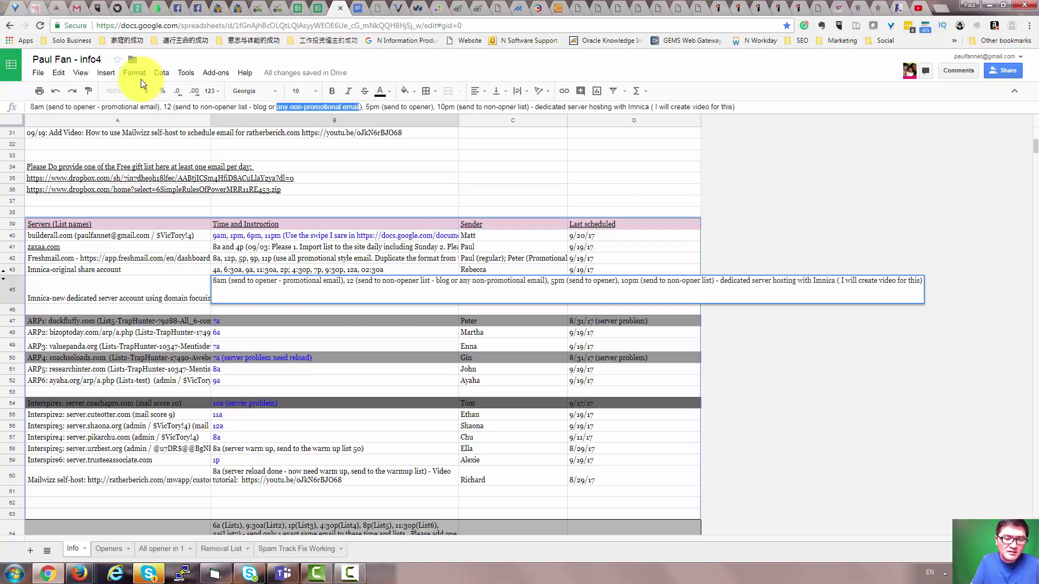
type("ok email),")
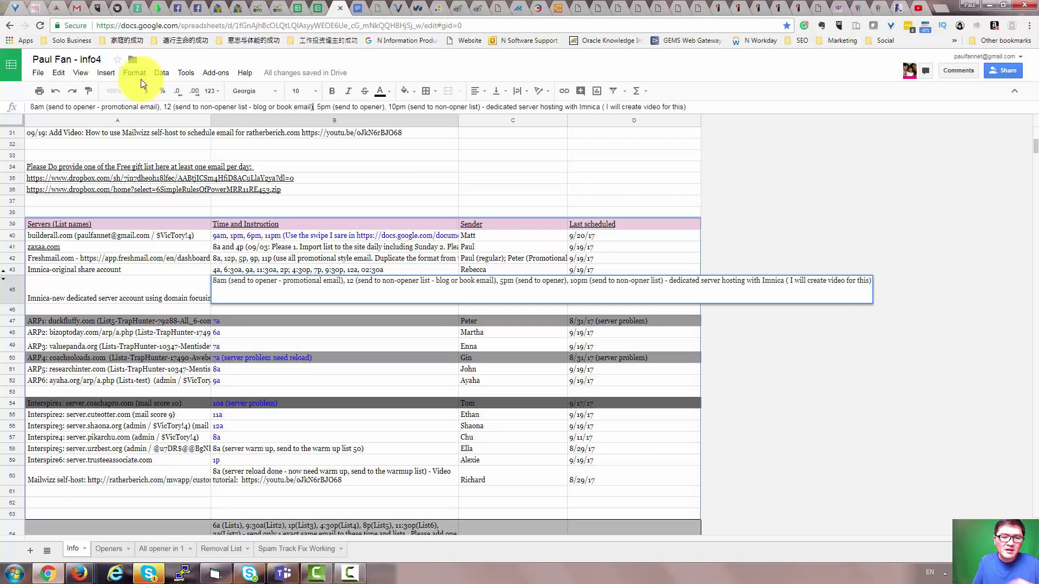
- Add "- promotional email" after "send to opener" in the 5pm note of the instruction cell
type(" 5pm (send to opener - ")
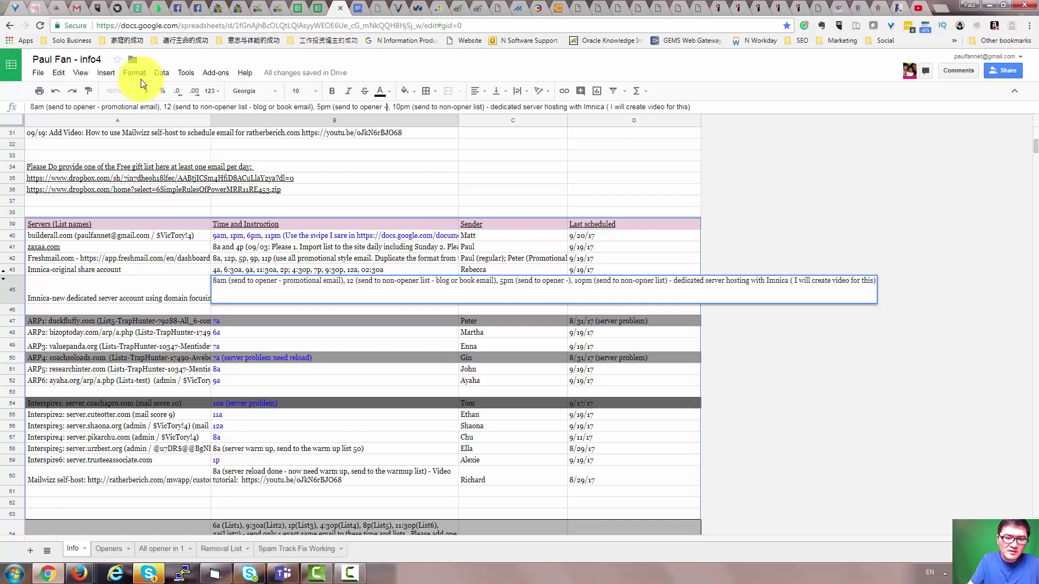
type("promotional ema")
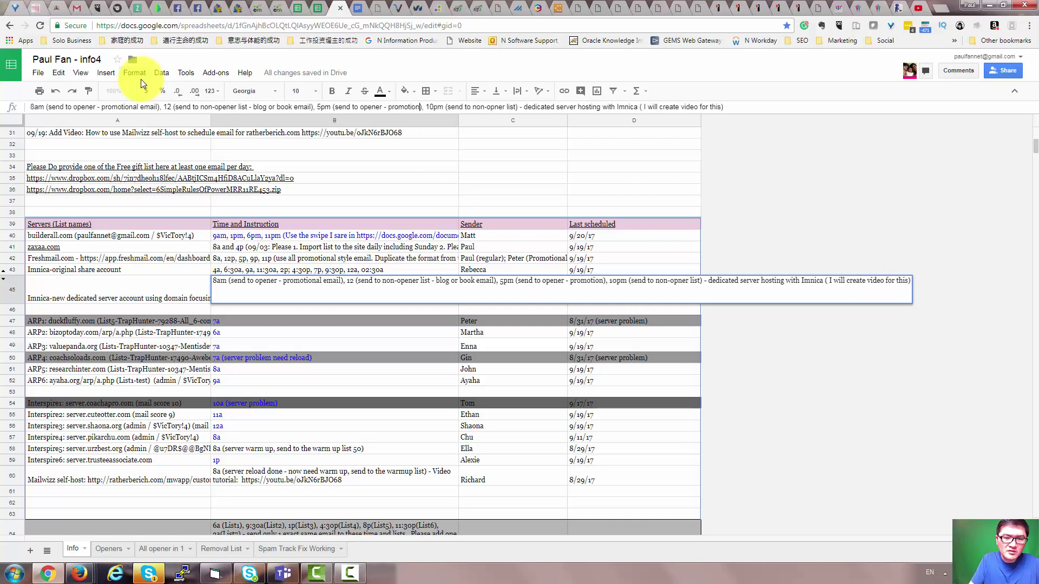
type("il")
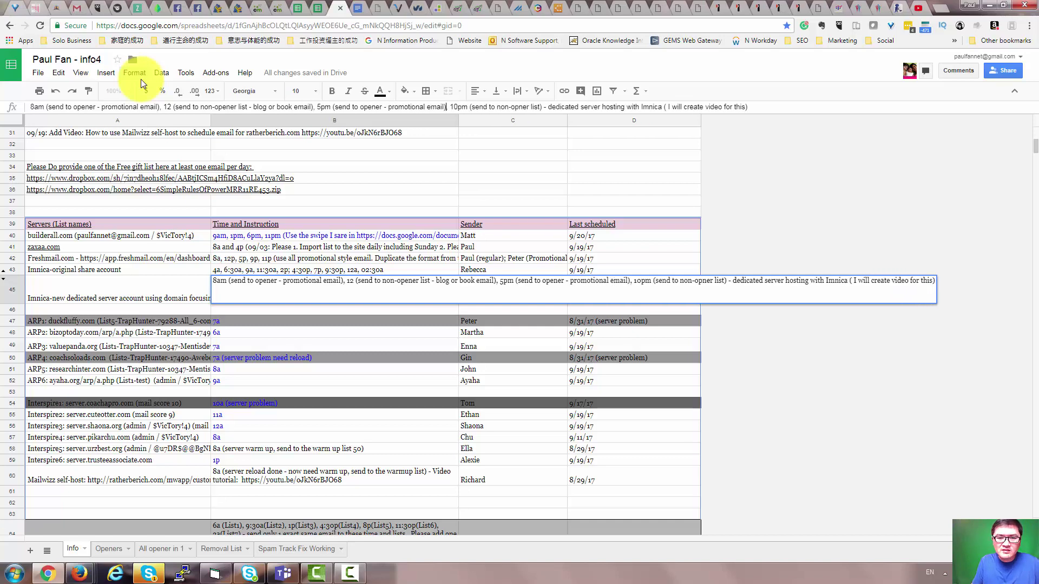
- Add "- blog or book email" to the 10pm non-opener note in the instruction cell
key("ctrl+Right")
key("ctrl+Right")
key("ctrl+Right")
key("ctrl+Right")
key("ctrl+Right")
key("ctrl+Right")
key("ctrl+Right")
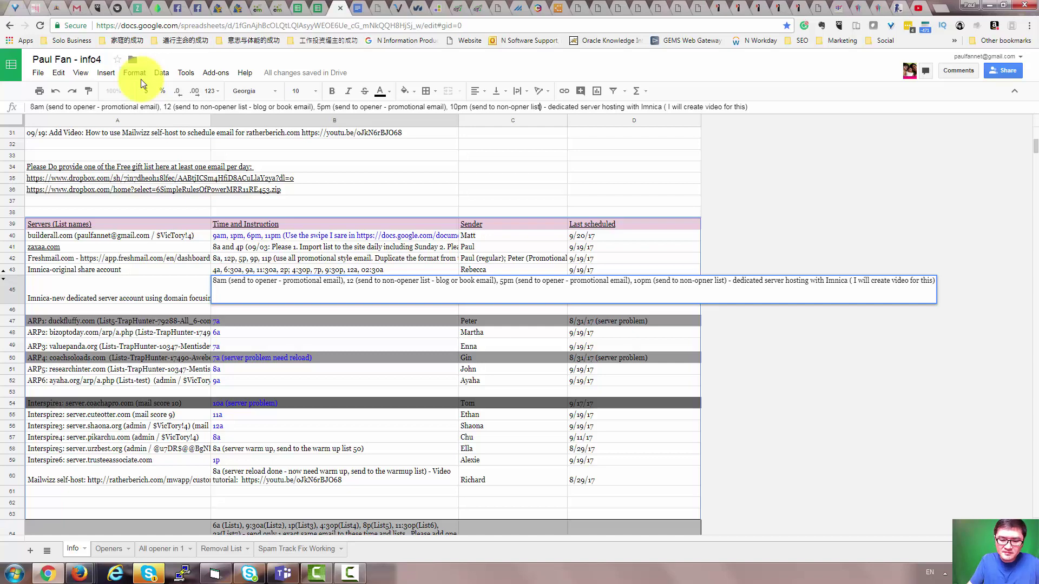
type("- blog or book e")
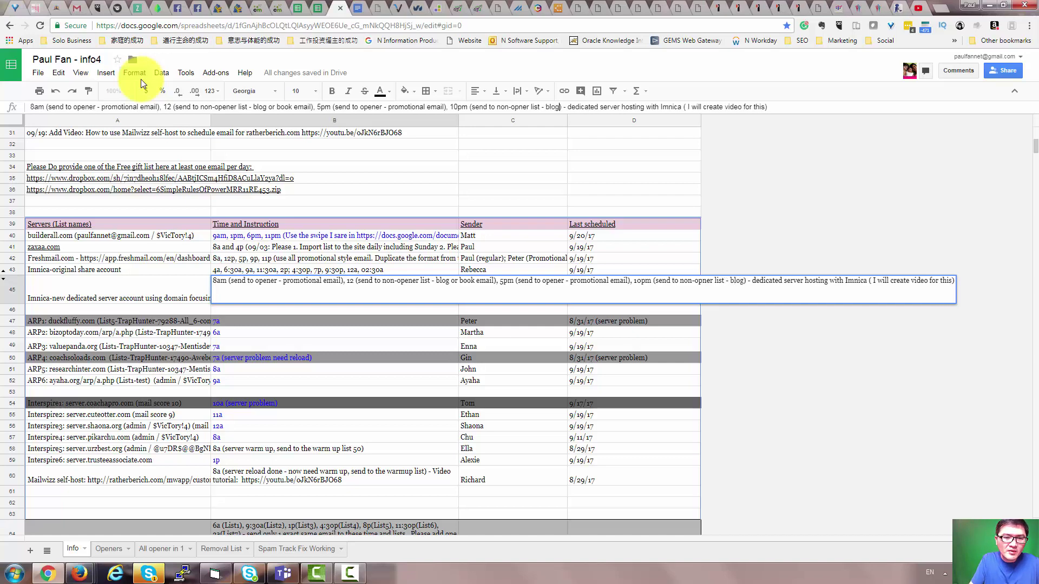
type("mail")
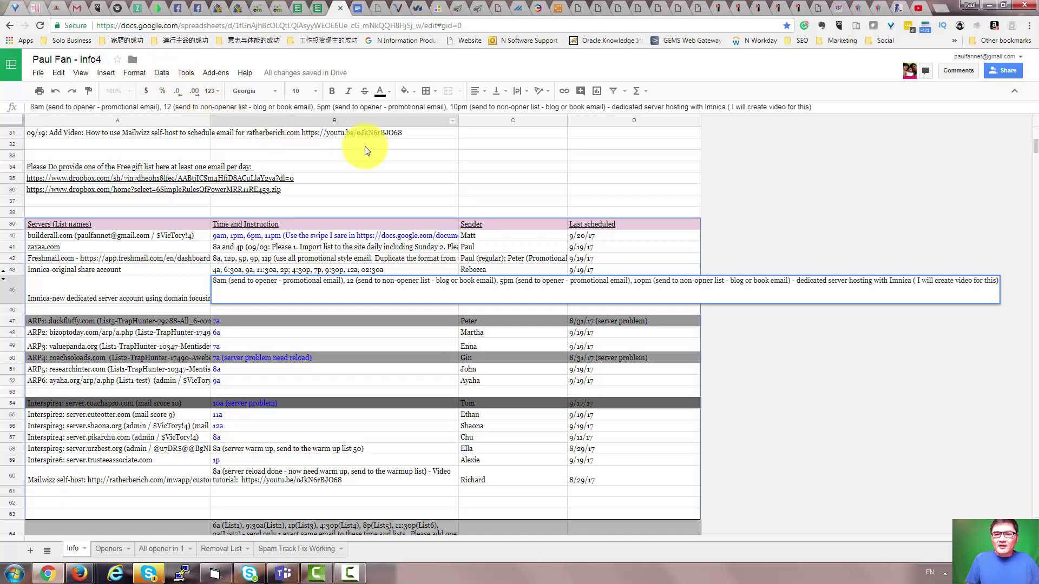
- Return to the Imnica Mail campaign form and choose the Atomic-Verified and New Subscribers lists plus the Openers segment as recipients
left_click(478, 9)
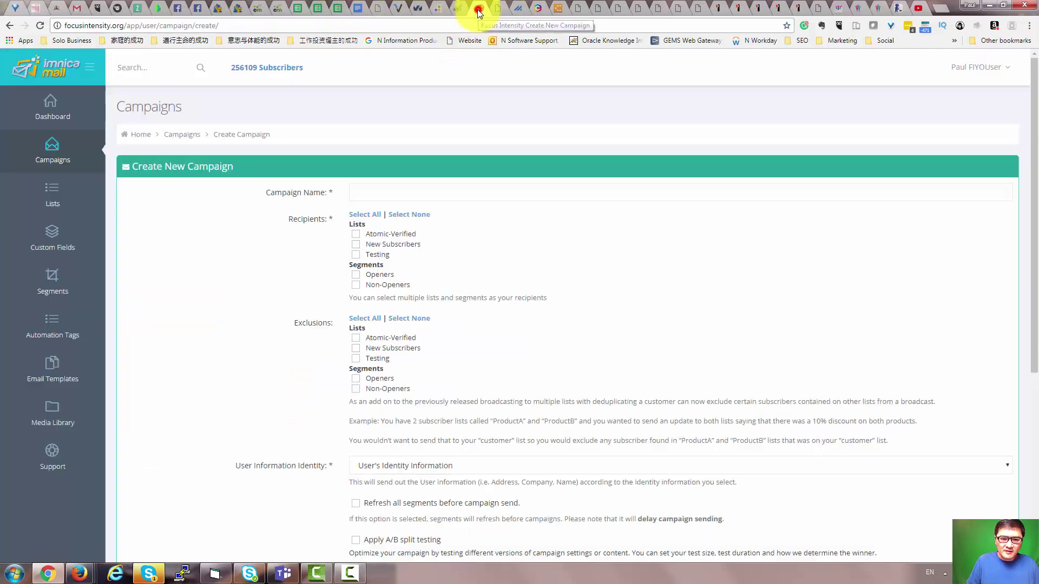
left_click(356, 236)
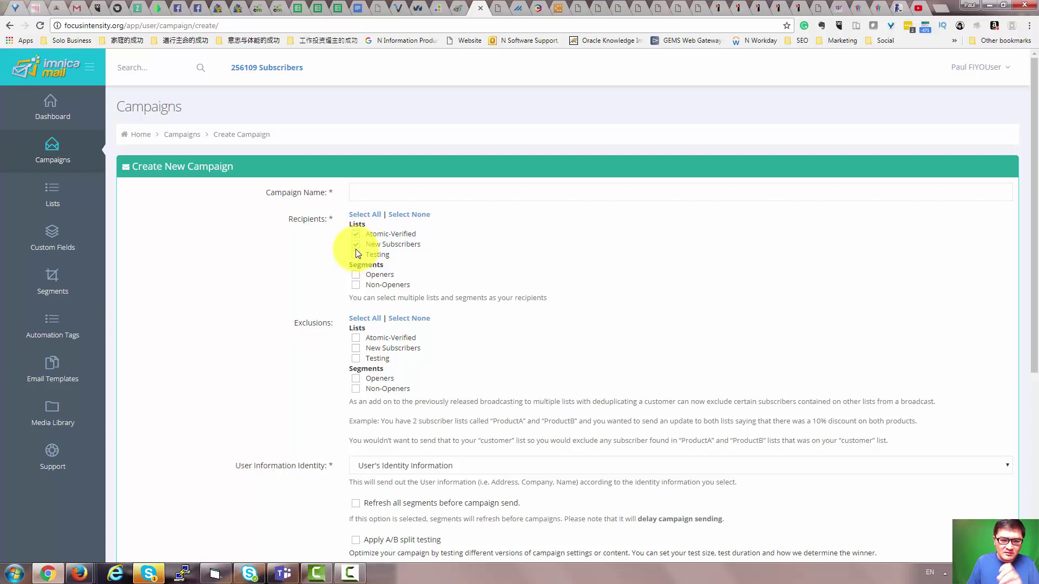
left_click(356, 275)
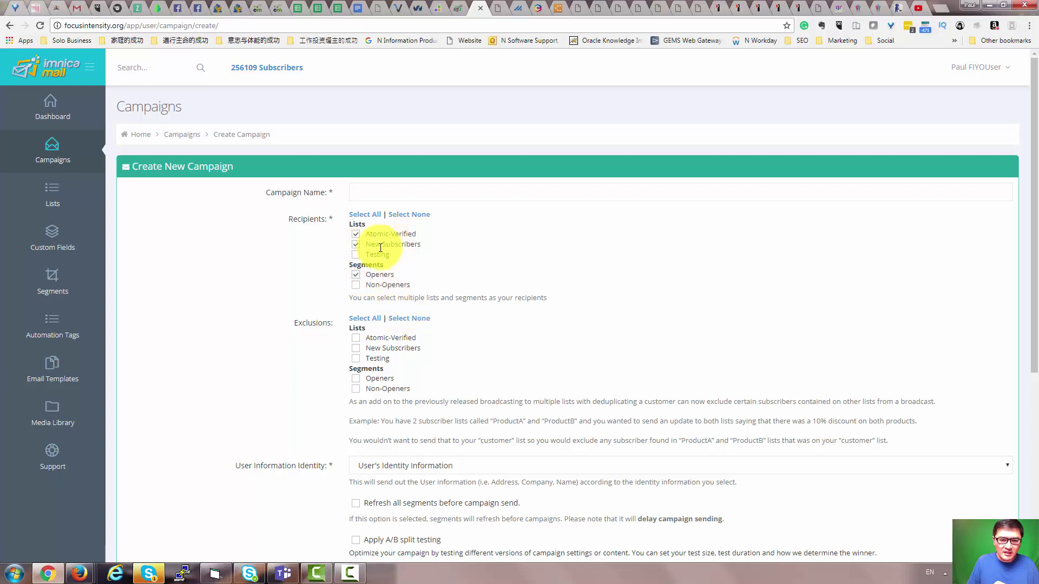
- Highlight the New Subscribers and Atomic-Verified list names among the campaign's recipients
left_click_drag(371, 244, 419, 248)
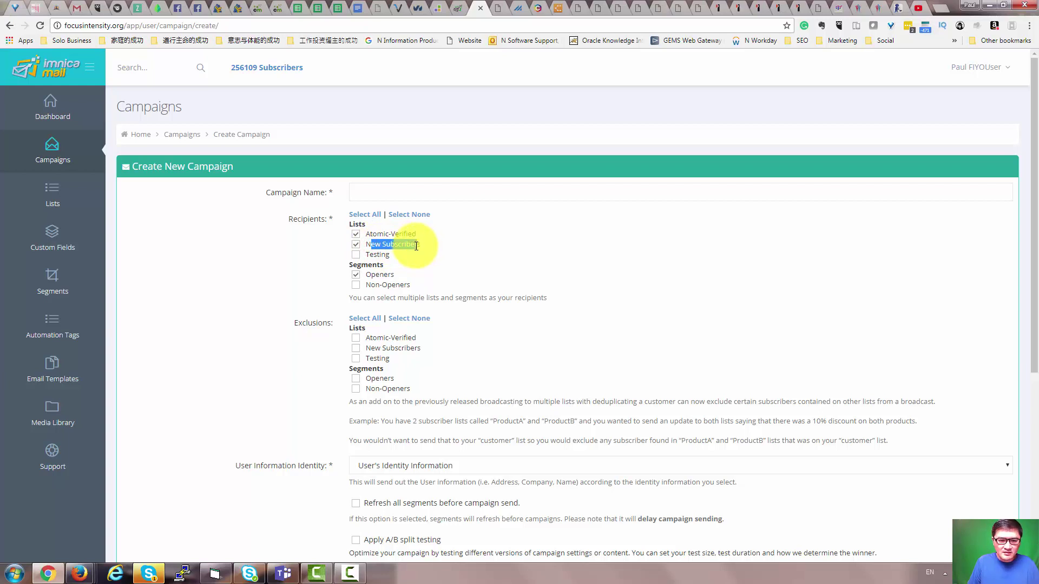
left_click(366, 245, "shift")
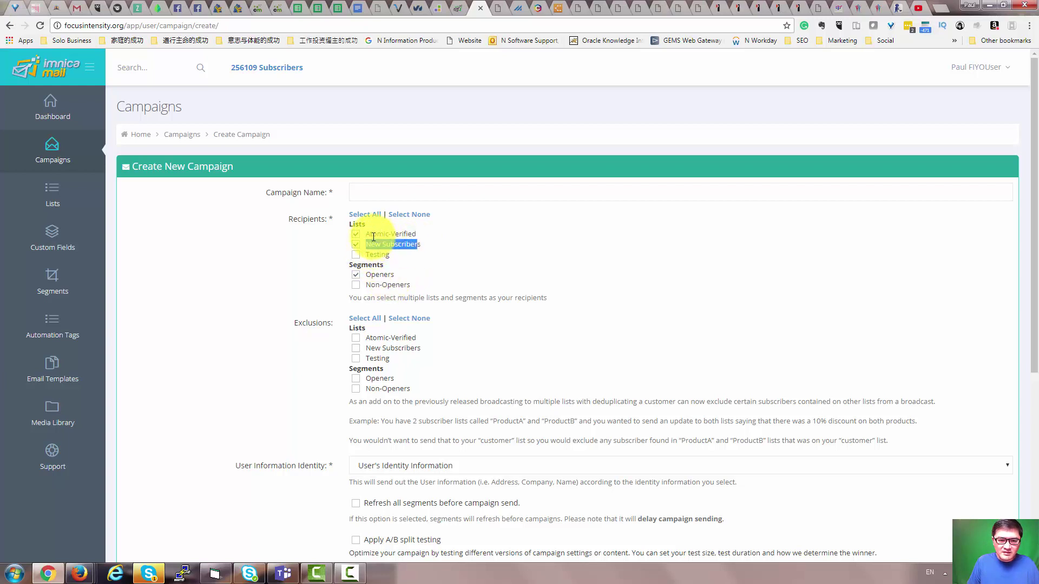
left_click_drag(410, 244, 375, 244)
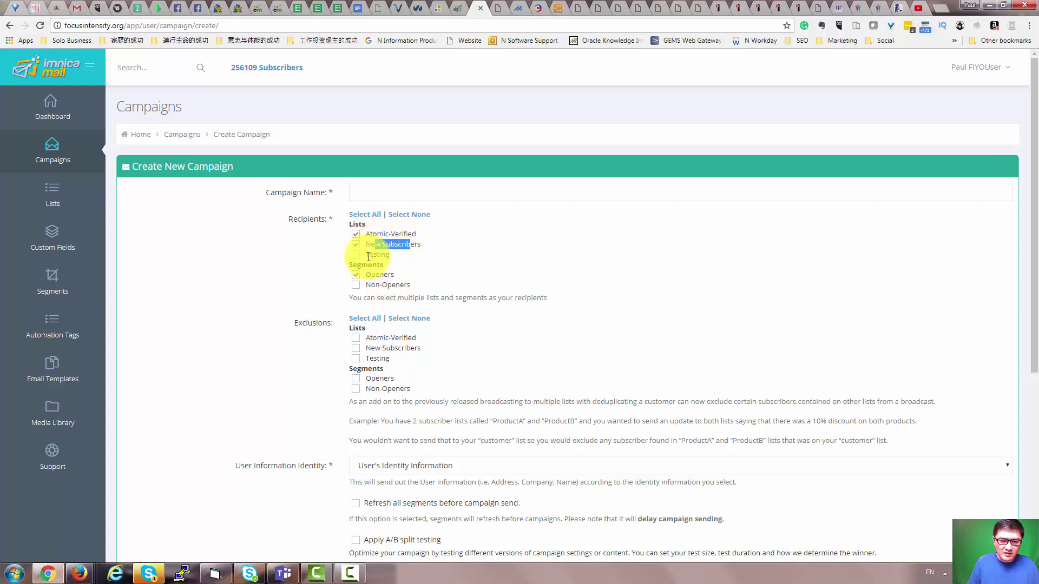
triple_click(367, 235)
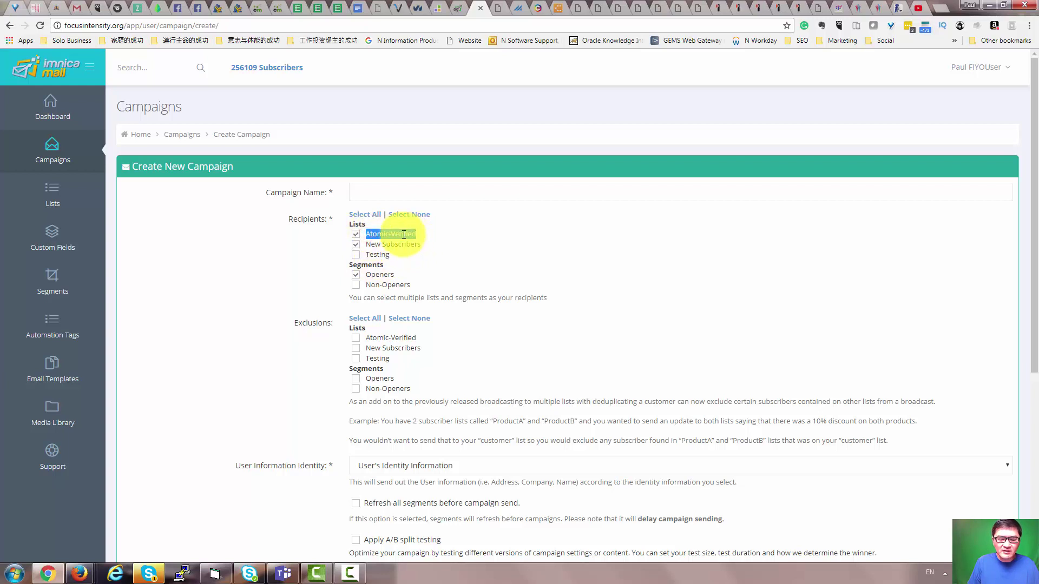
- Look at the FreshMail login page and Zaxaa's Export Contacts page as list sources, highlighting New Subscribers and returning to the campaign form
left_click(118, 8)
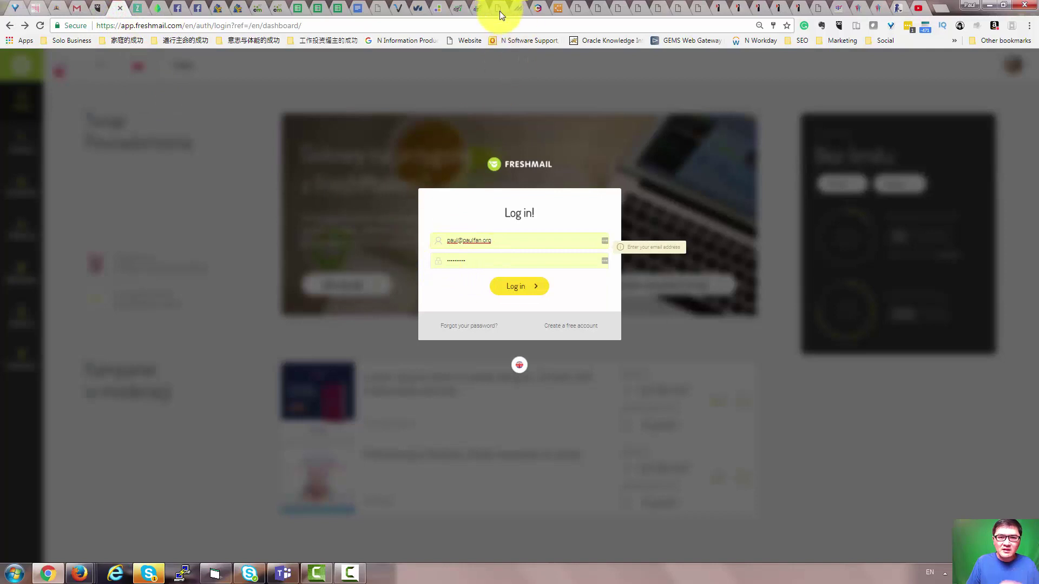
left_click(476, 11)
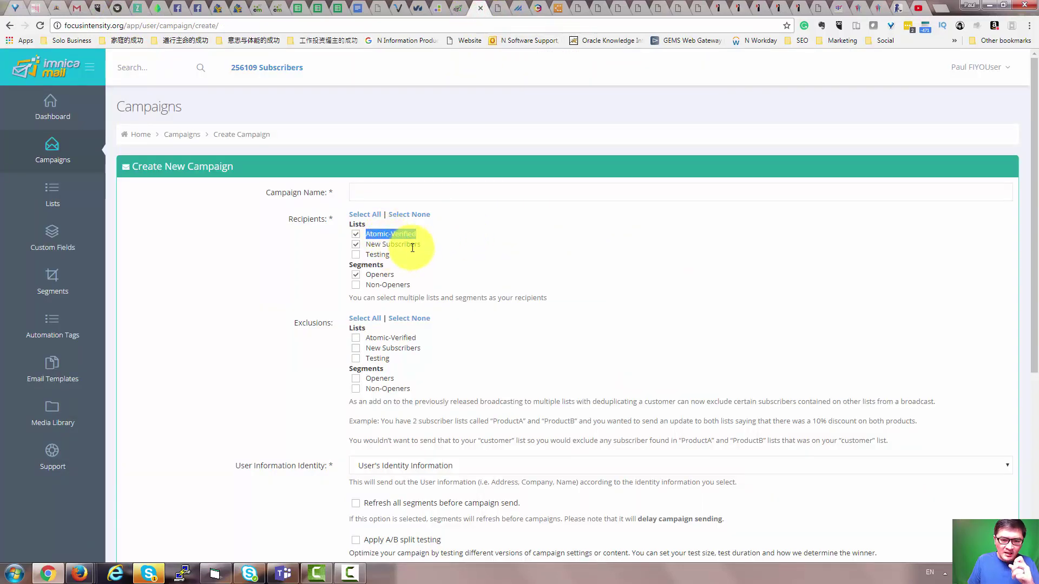
left_click_drag(418, 244, 371, 244)
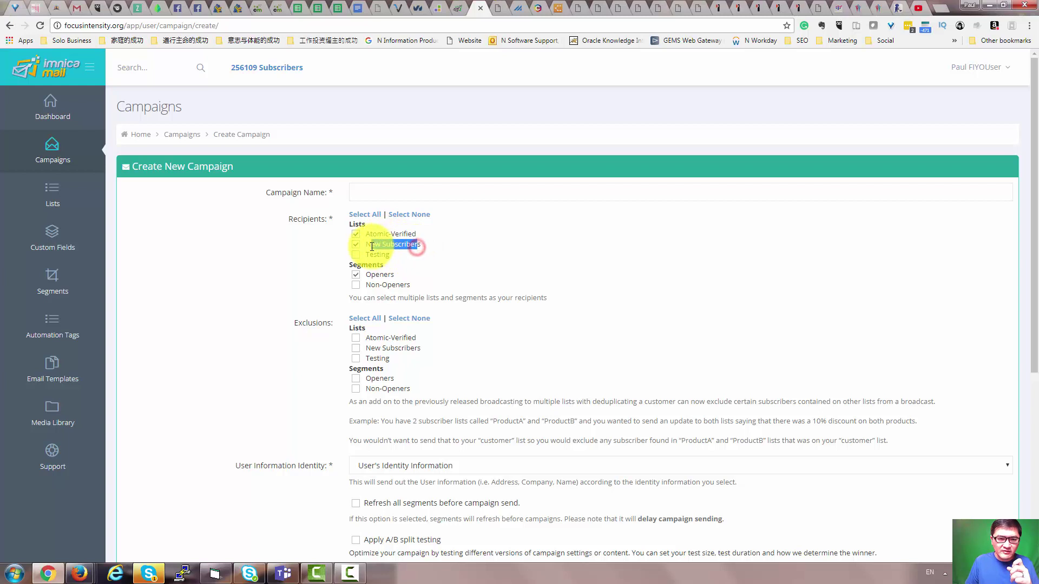
left_click(136, 10)
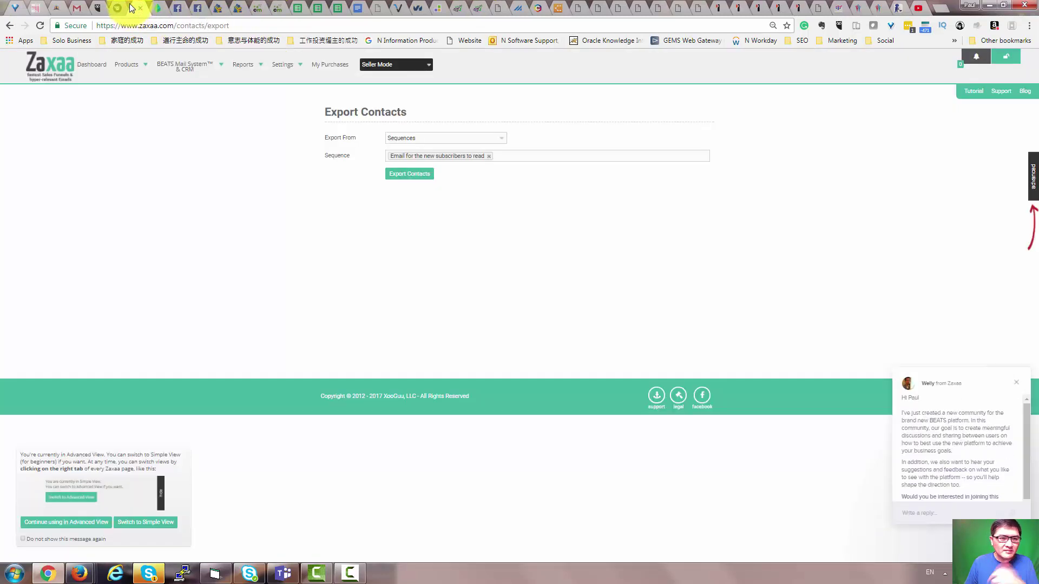
left_click(481, 8)
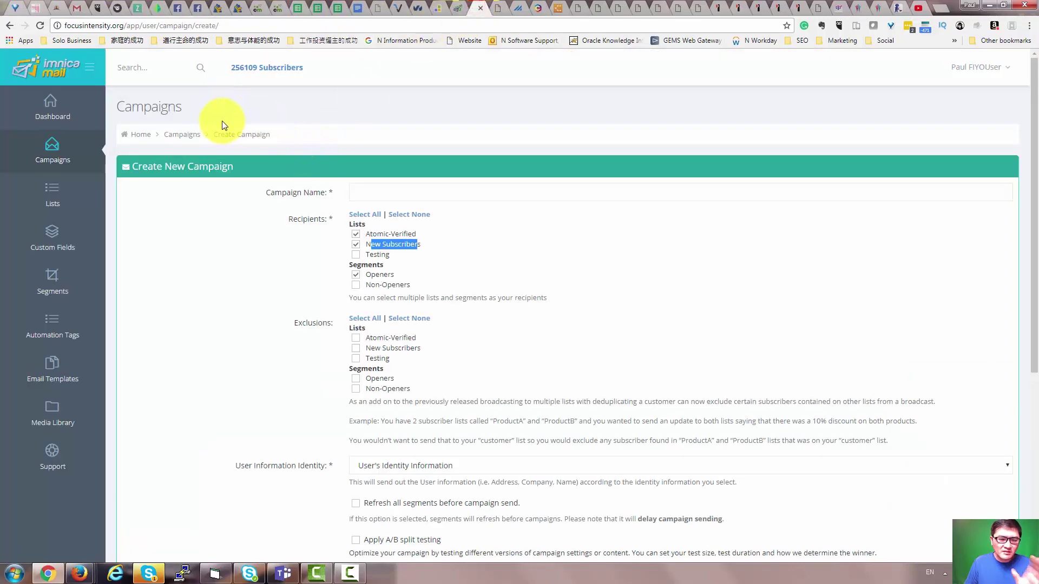
left_click(115, 10)
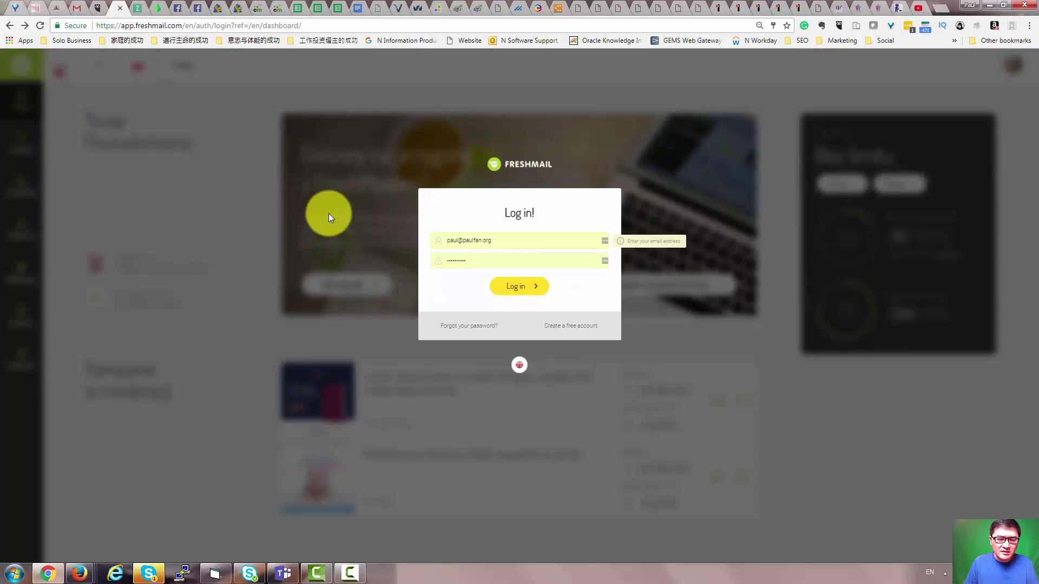
left_click(479, 5)
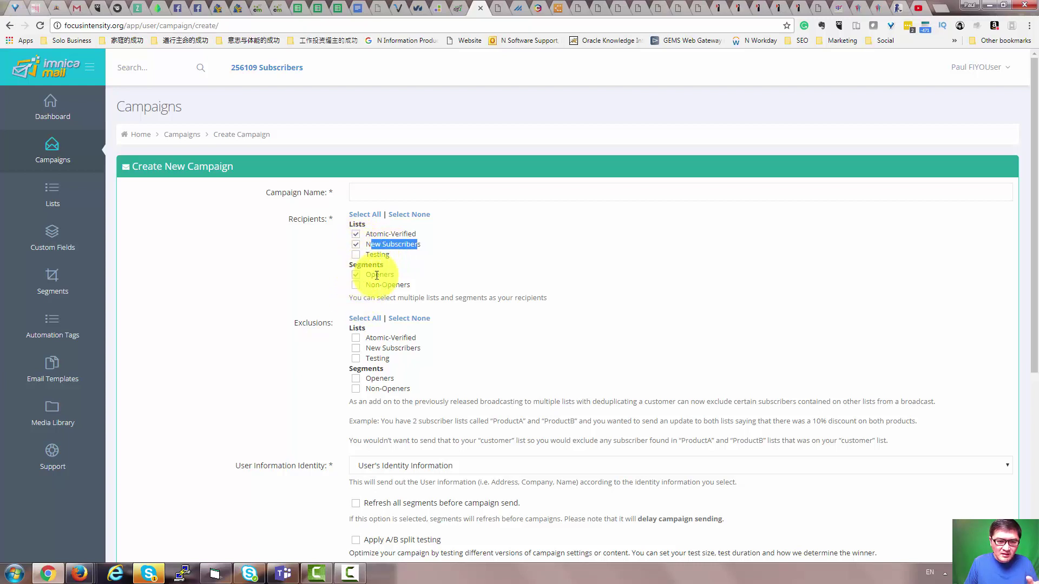
- Switch the campaign's recipient segment from Openers to Non-Openers and back to Openers, keeping the Atomic-Verified and New Subscribers lists selected
left_click(356, 235)
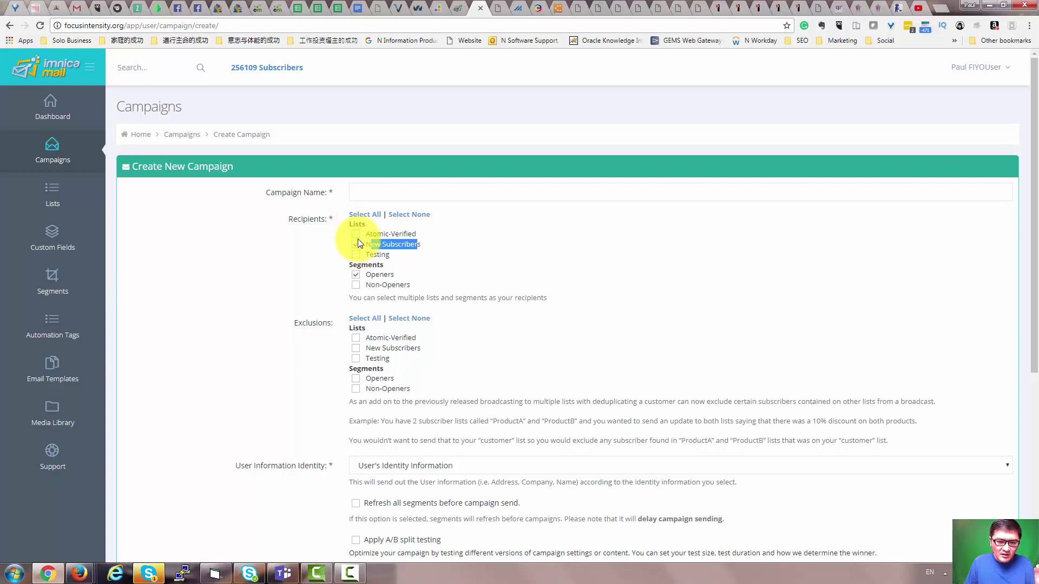
left_click(356, 275)
left_click(356, 285)
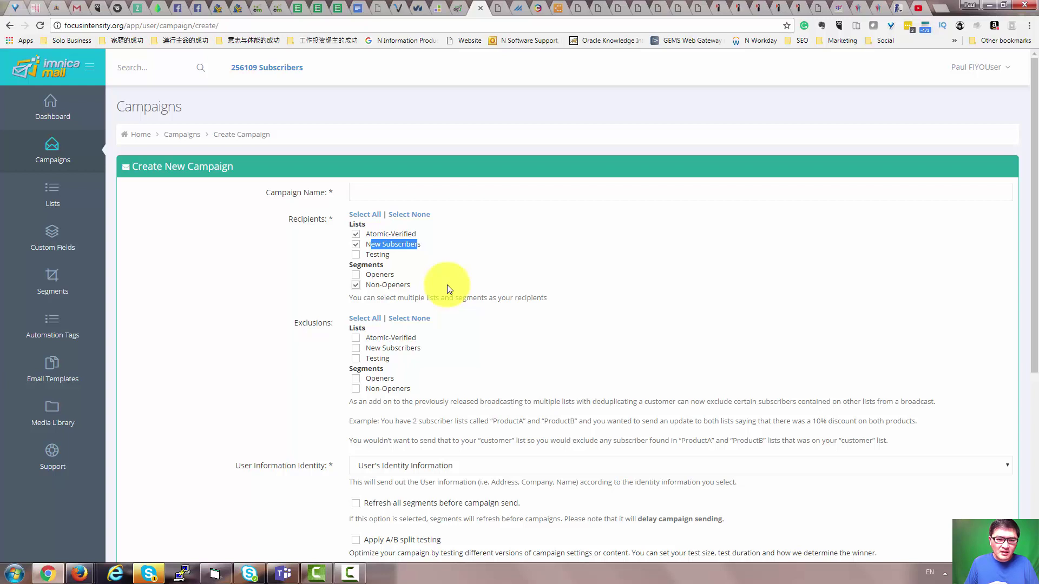
left_click(356, 274)
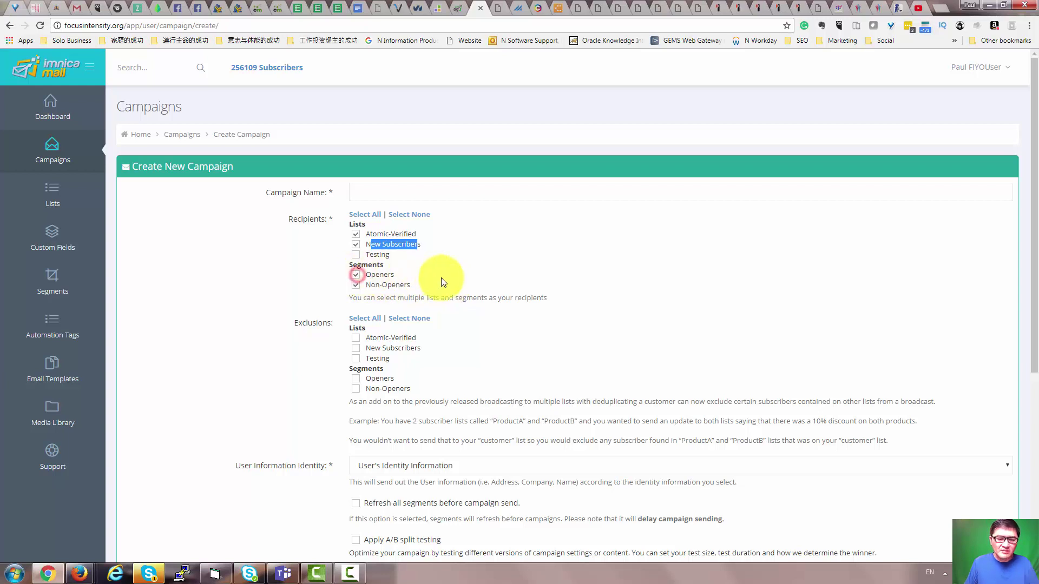
left_click(356, 275)
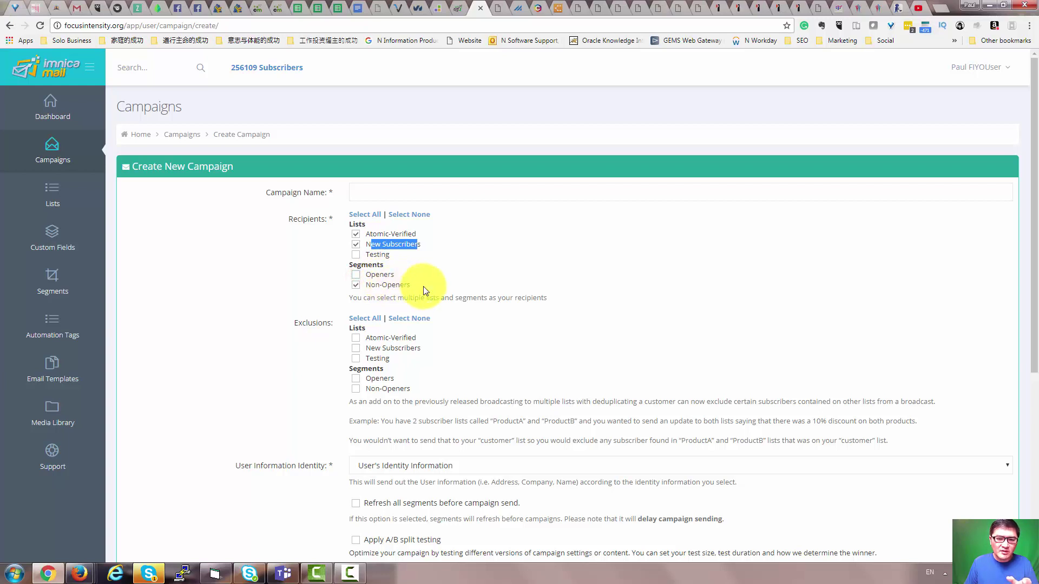
left_click(355, 284)
left_click(355, 274)
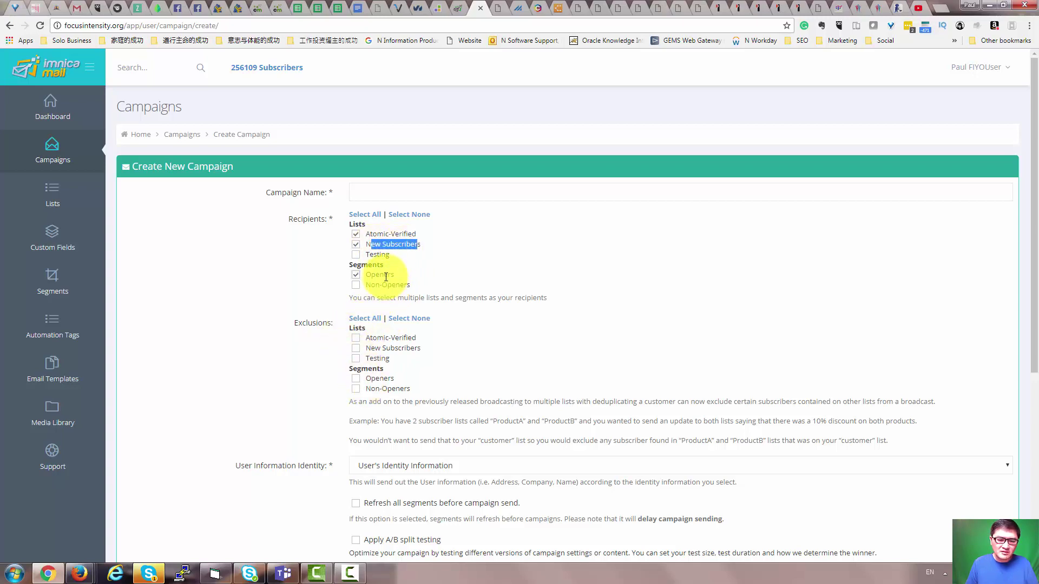
- Try to create the campaign with its name left blank and return to the campaign name field
scroll(406, 394, "down", 3)
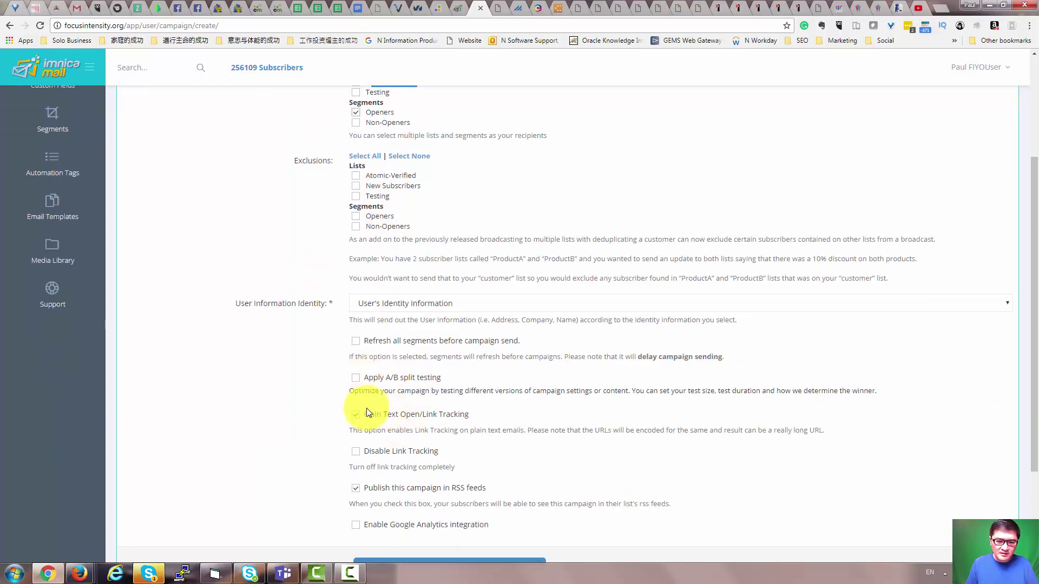
scroll(394, 421, "down", 2)
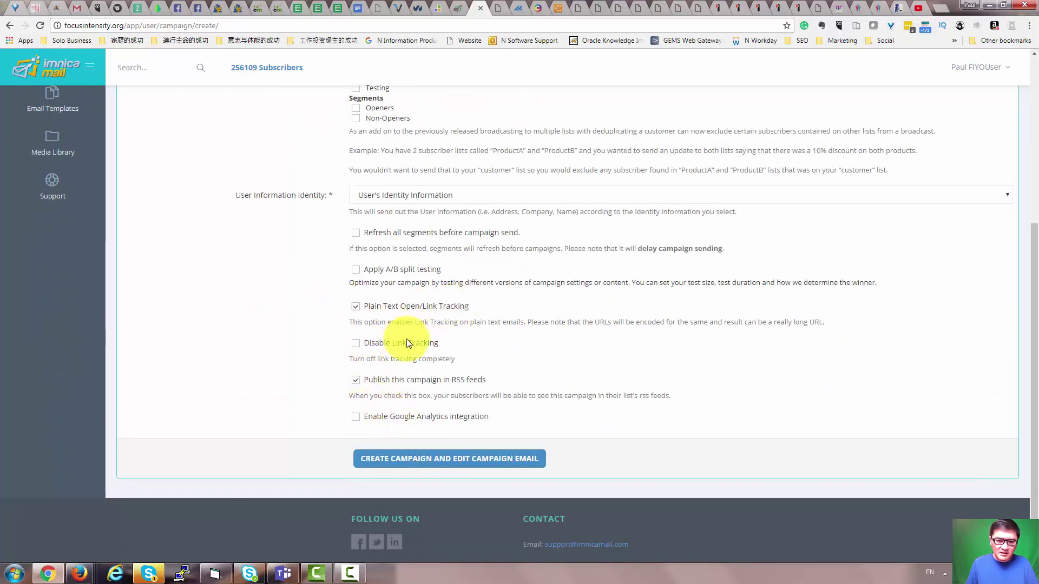
left_click(480, 452)
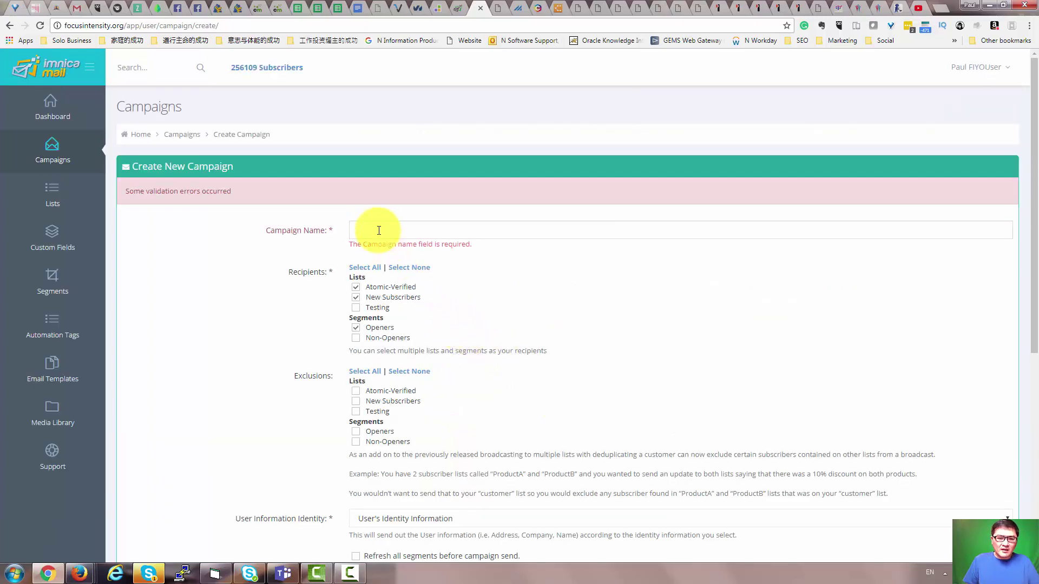
left_click(377, 230)
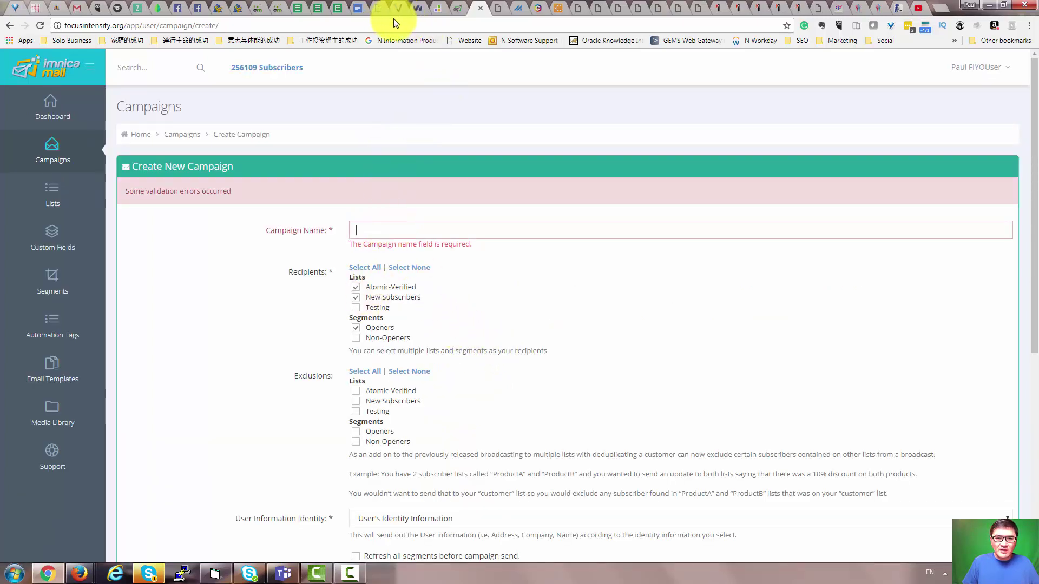
- Review titles in the "Email for builderall.com" document, highlighting "A Token of My Gratitude", "Money down the tubes" and "Retired man does this (shocking?)"
left_click(359, 8)
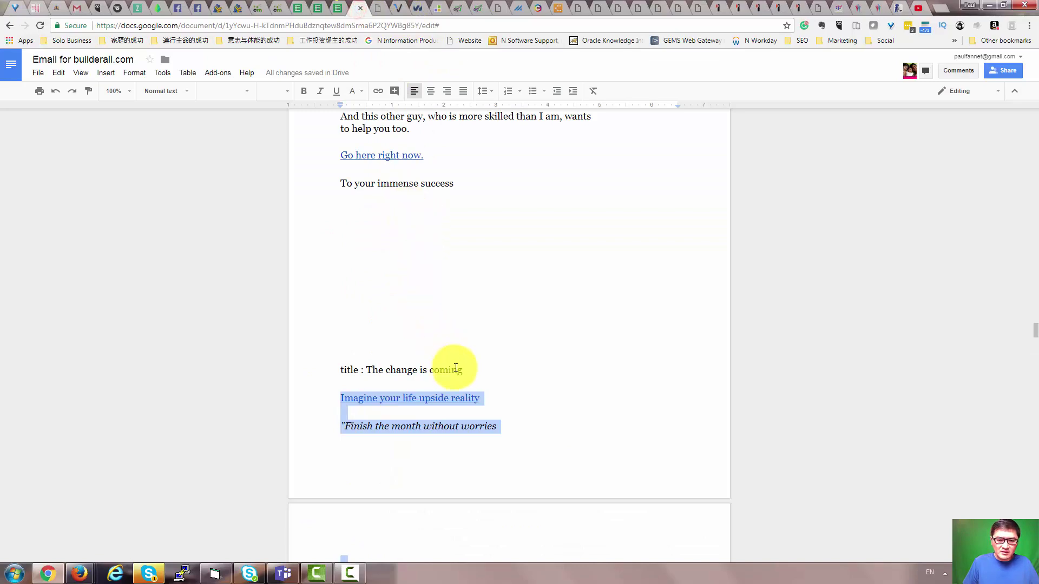
scroll(455, 369, "down", 15)
scroll(457, 364, "up", 3)
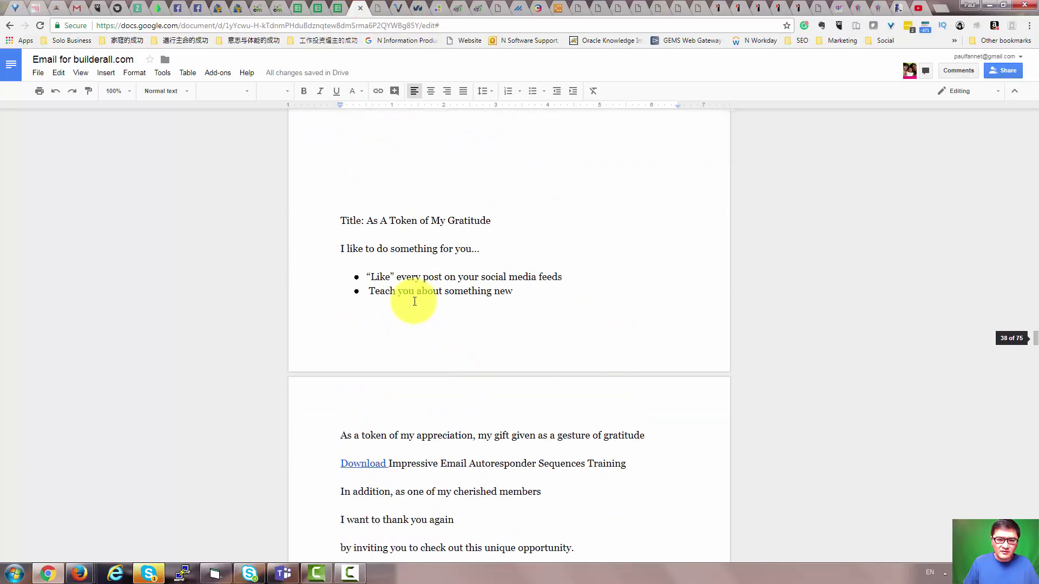
left_click_drag(491, 220, 380, 220)
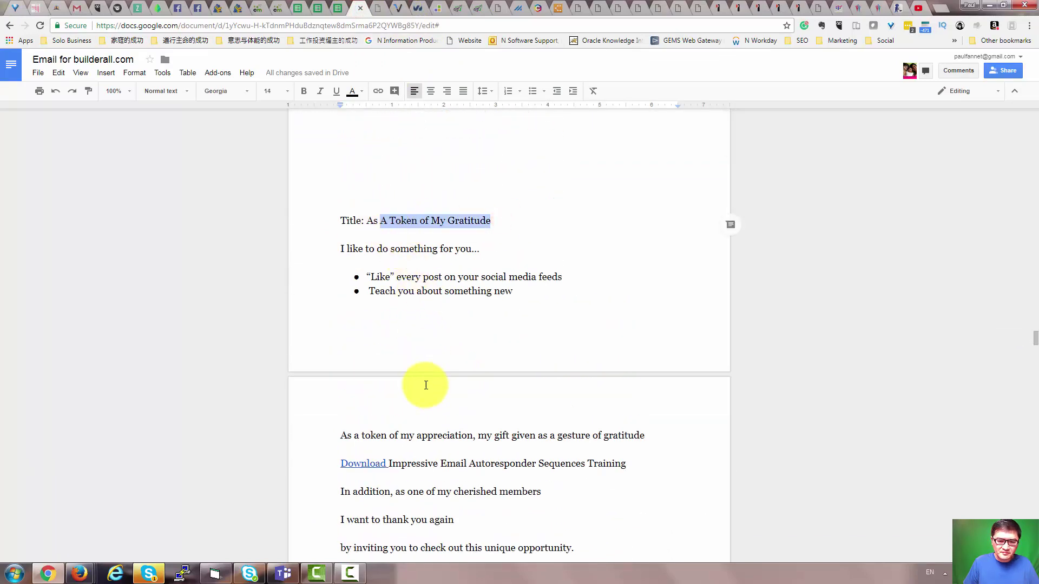
scroll(426, 385, "down", 7)
scroll(425, 382, "down", 3)
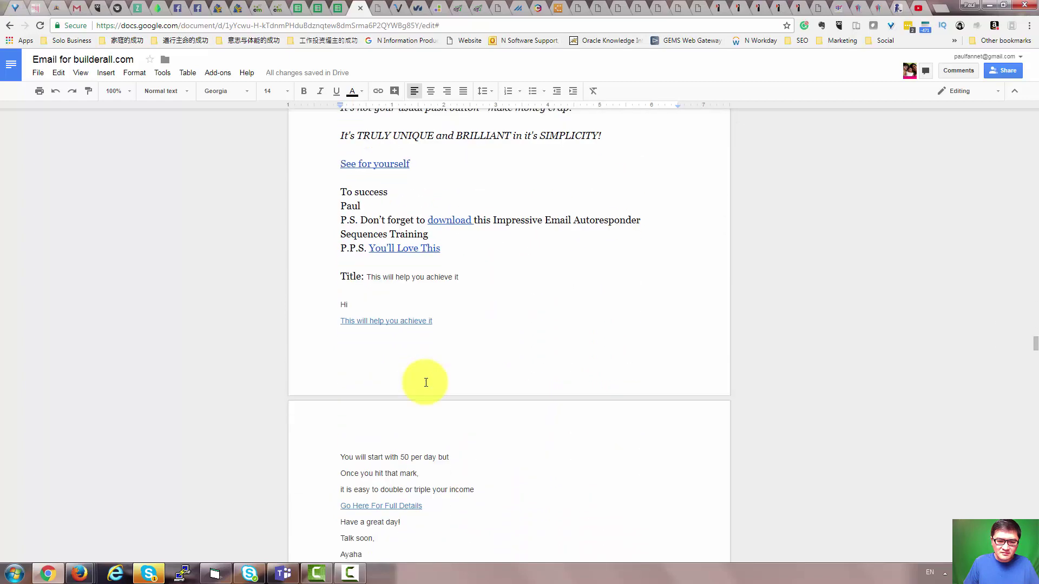
scroll(425, 381, "down", 3)
scroll(432, 376, "down", 2)
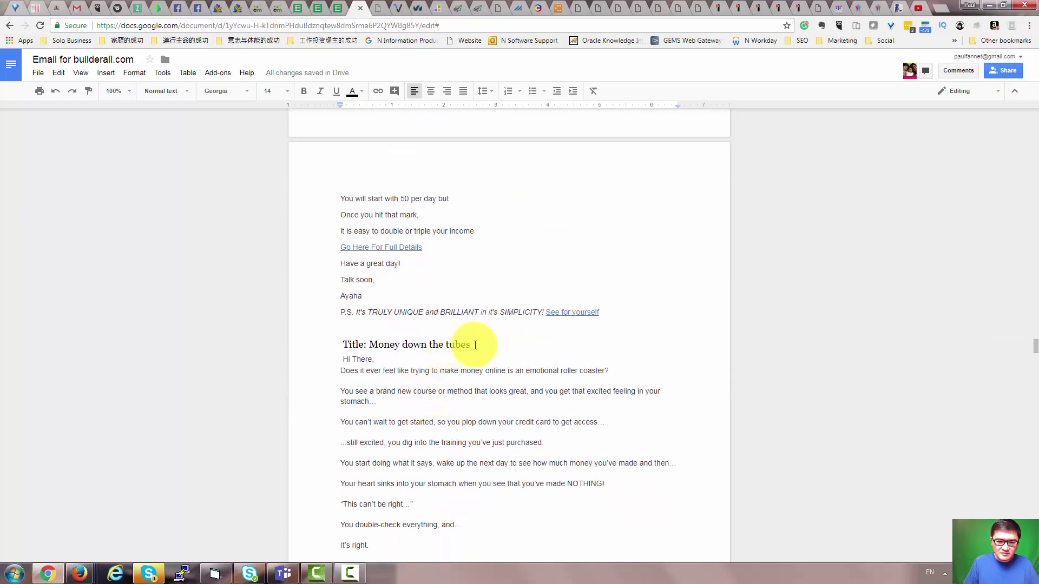
left_click_drag(484, 344, 378, 342)
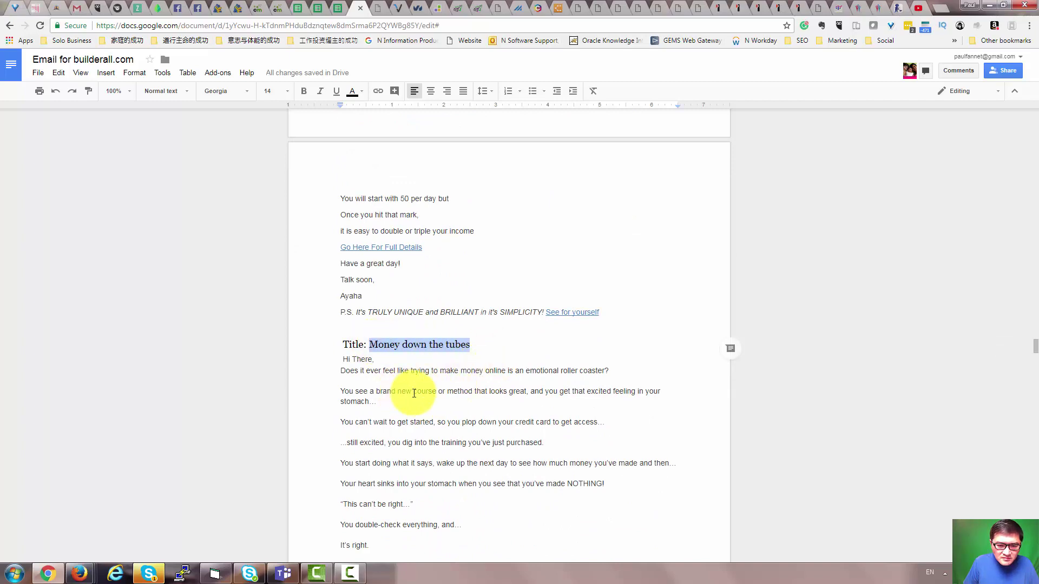
scroll(430, 399, "down", 3)
scroll(438, 399, "down", 9)
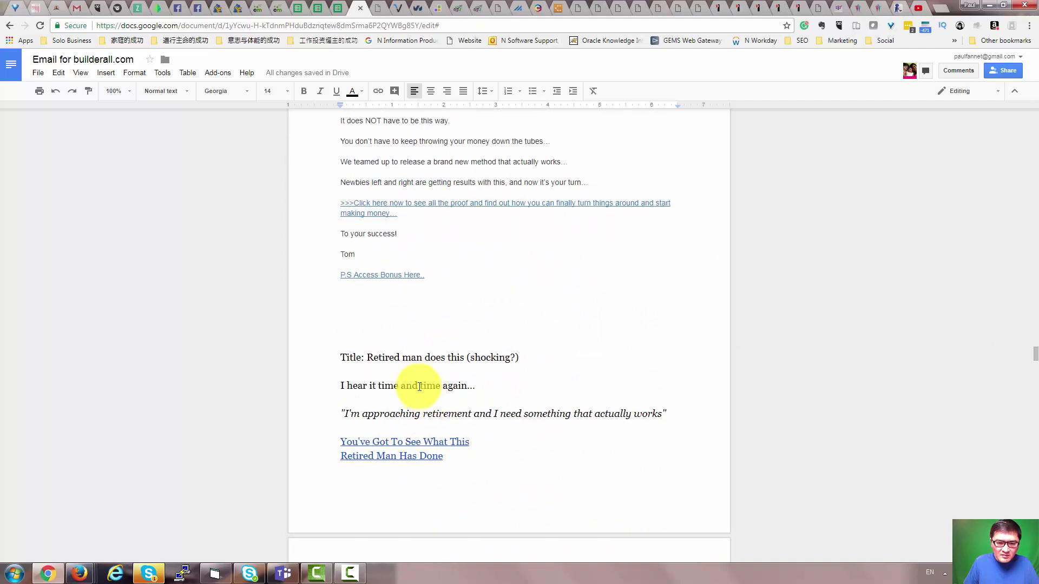
left_click_drag(518, 359, 354, 359)
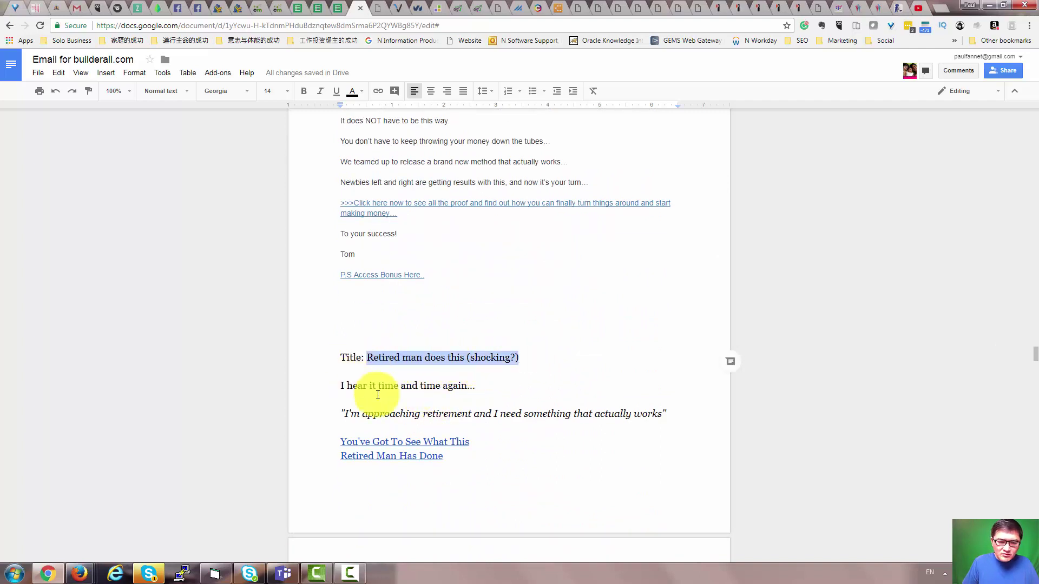
scroll(382, 403, "down", 7)
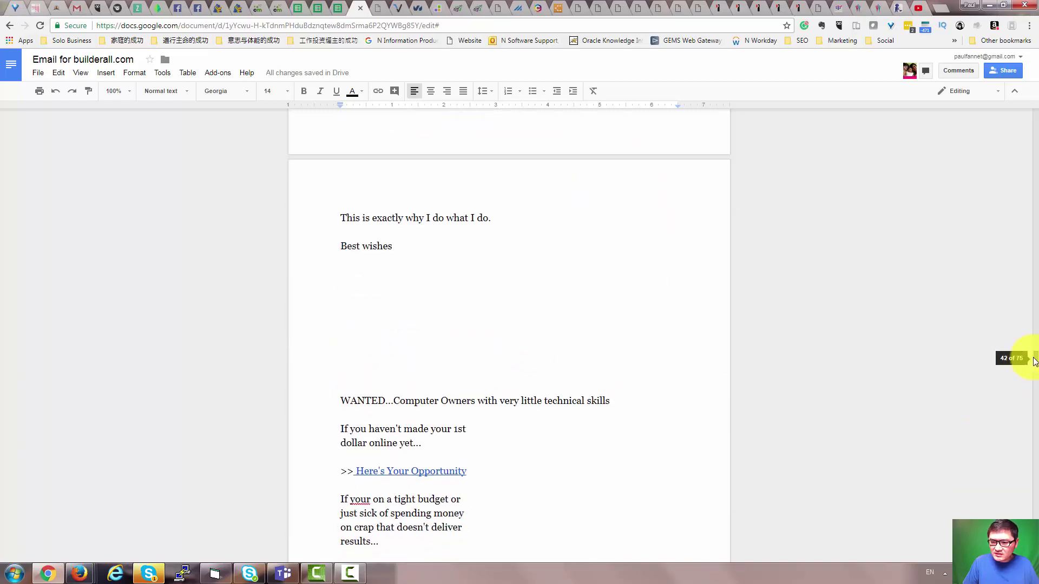
- Highlight the "Step-by-step instructions (as promised)" title further into the document and read through the emails that follow it
left_click_drag(1029, 364, 1034, 417)
scroll(597, 409, "down", 2)
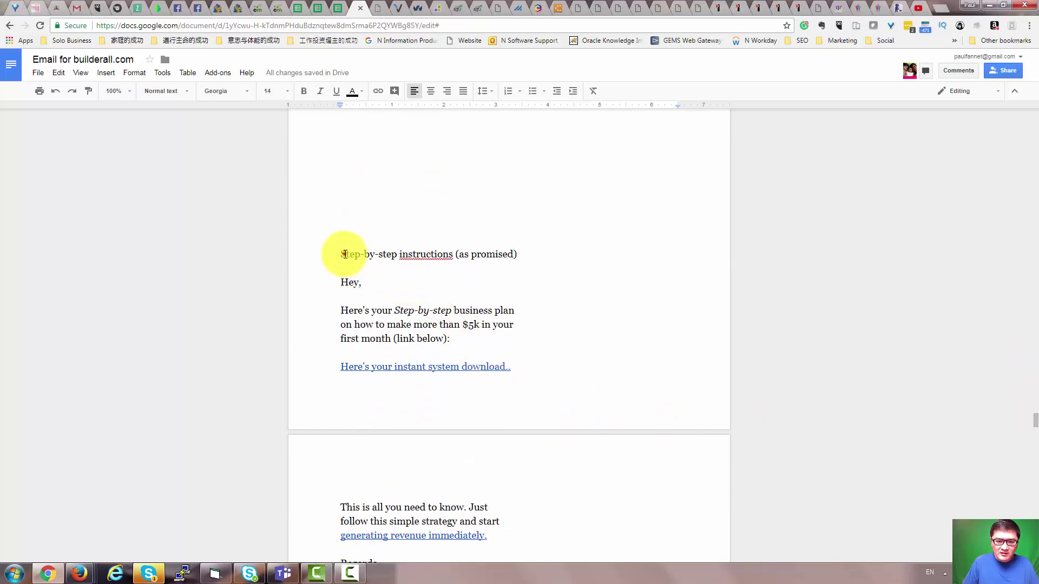
left_click_drag(342, 252, 515, 265)
scroll(492, 338, "down", 5)
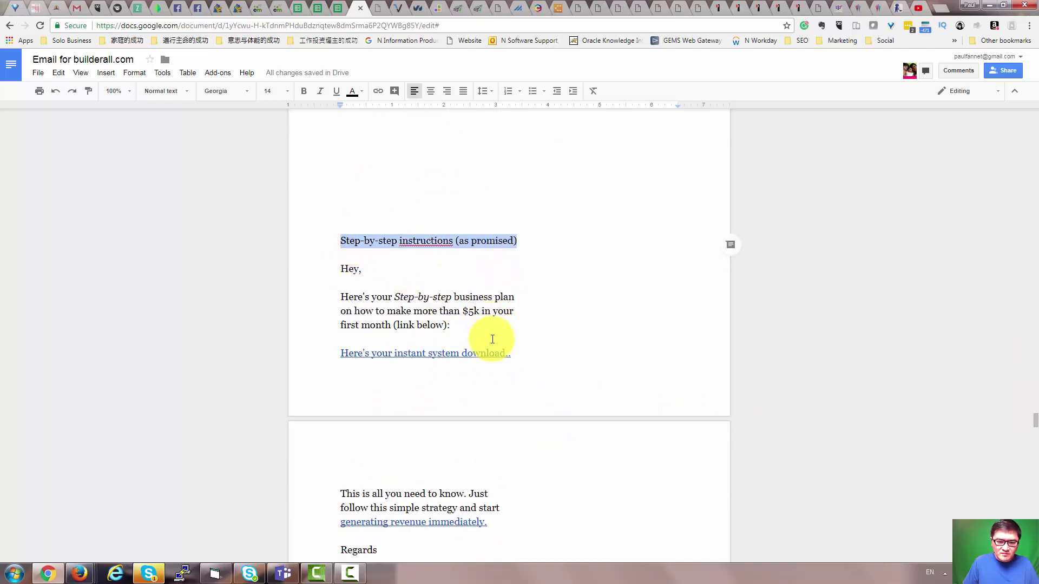
scroll(493, 340, "down", 3)
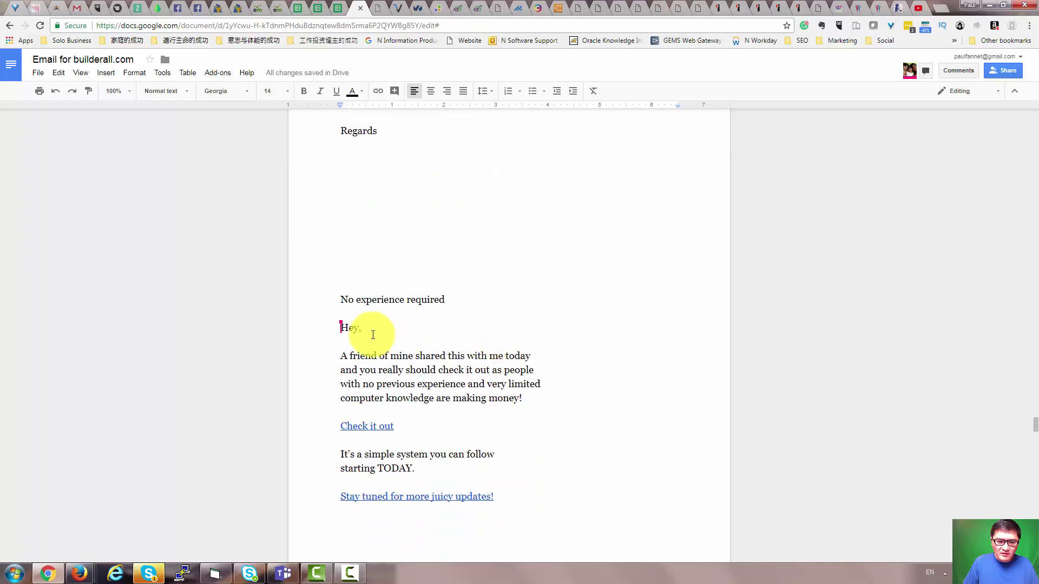
scroll(344, 329, "down", 3)
scroll(343, 328, "up", 4)
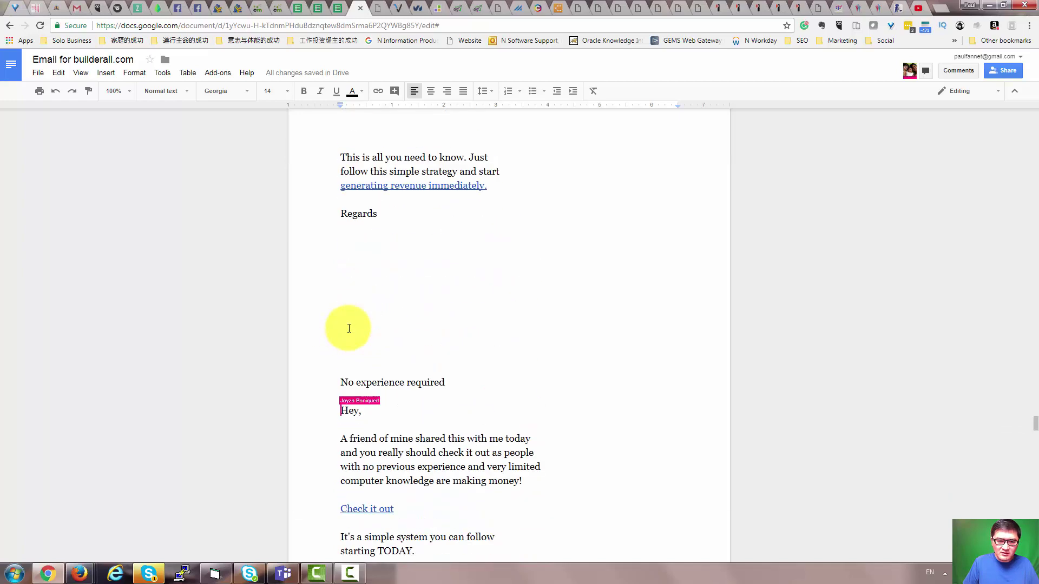
scroll(343, 329, "down", 9)
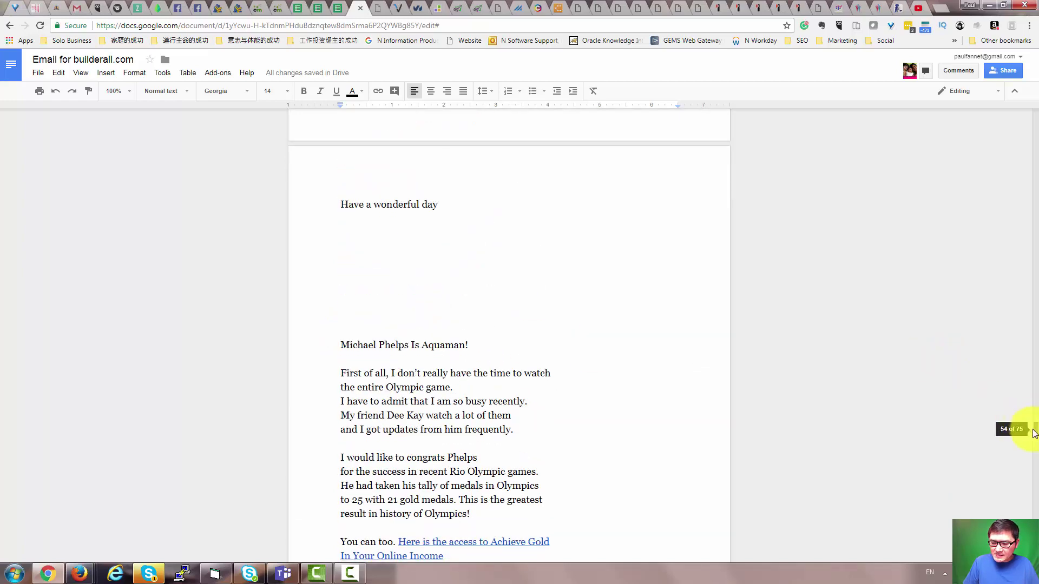
- Copy the email title "The Curious Mister Catesby Writes" from near the end of the document
left_click_drag(1034, 429, 1033, 512)
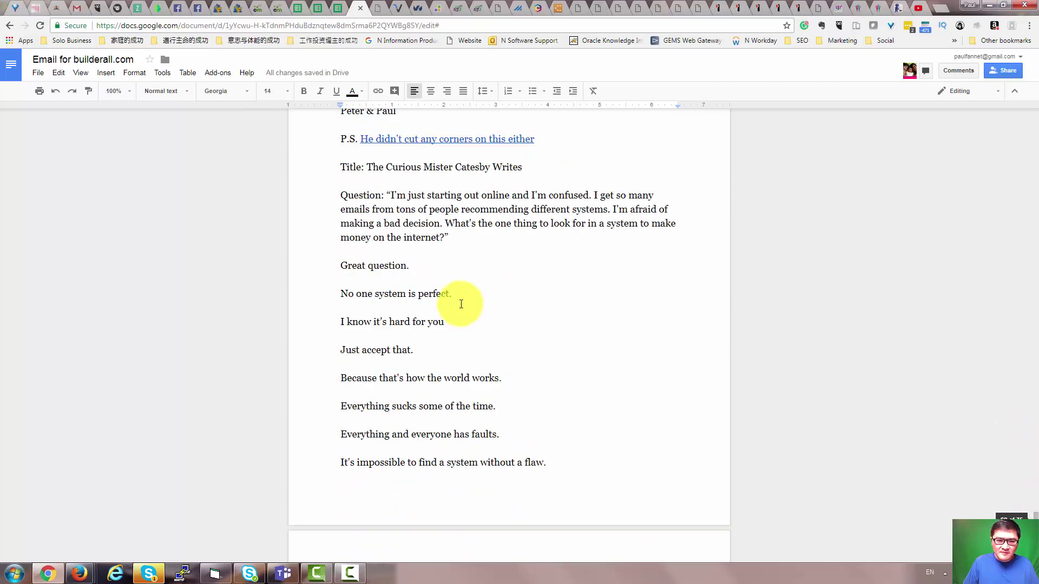
scroll(432, 292, "up", 2)
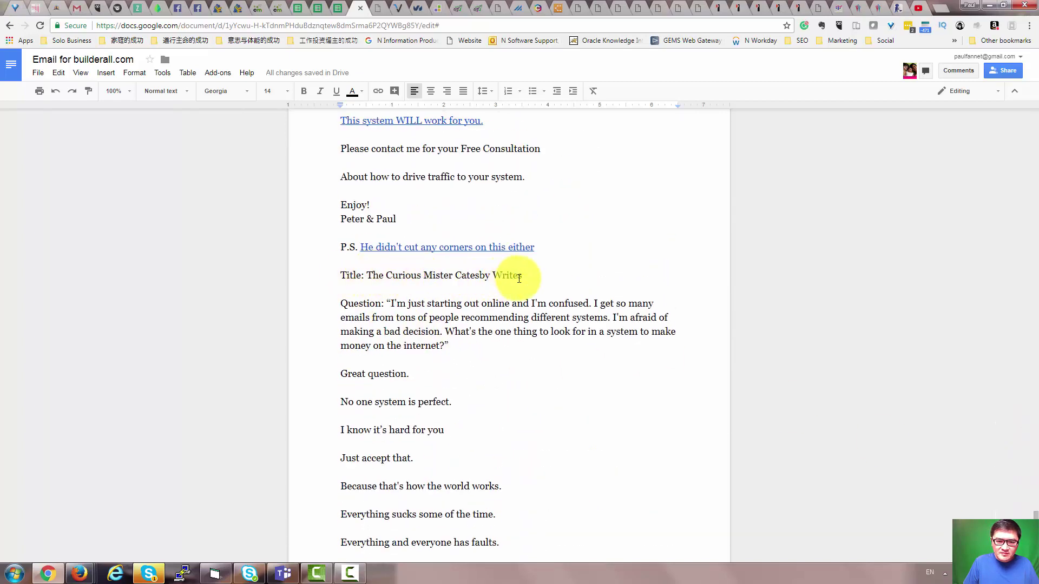
left_click_drag(529, 274, 367, 274)
key("ctrl+c")
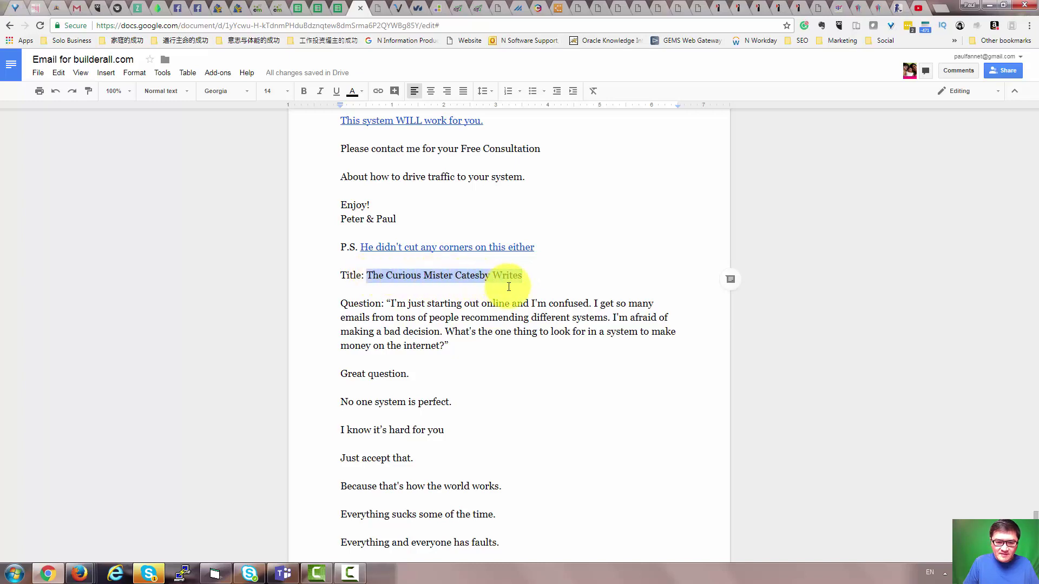
- Read the Curious Mister Catesby email through to the subtle art title below it and return to its own title
scroll(508, 287, "down", 4)
scroll(510, 286, "down", 11)
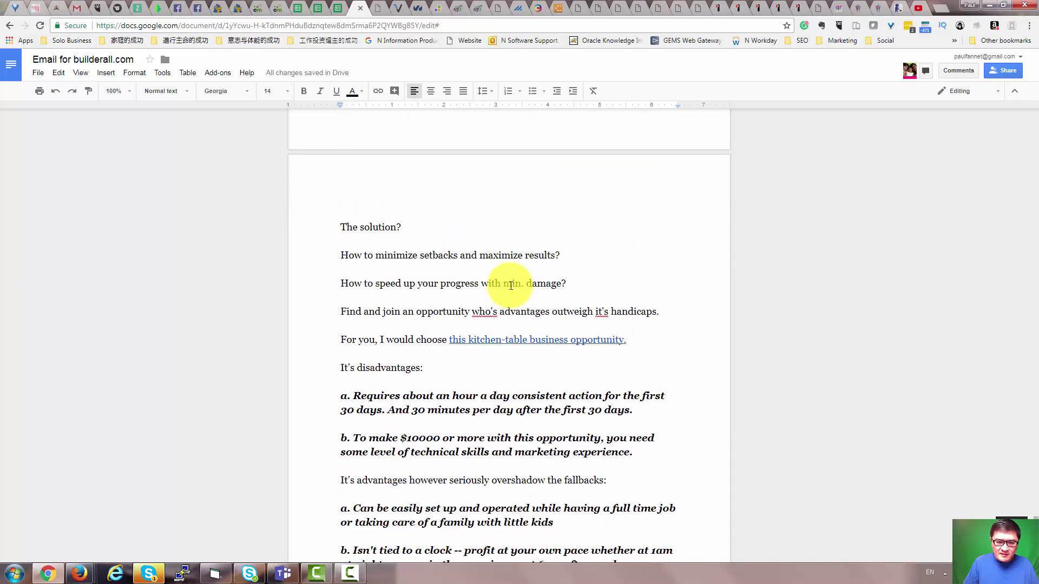
scroll(511, 286, "down", 5)
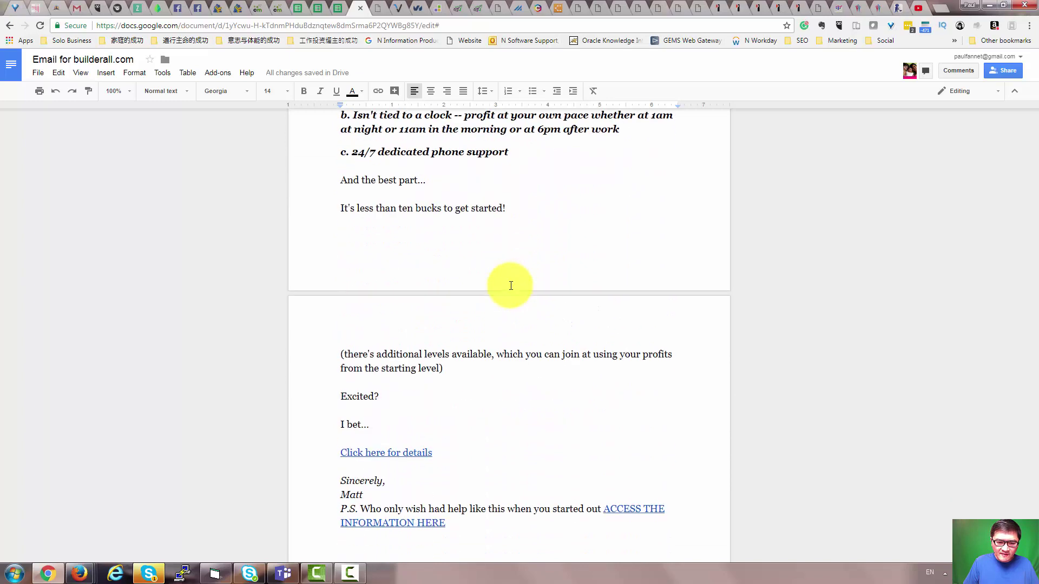
scroll(468, 337, "down", 3)
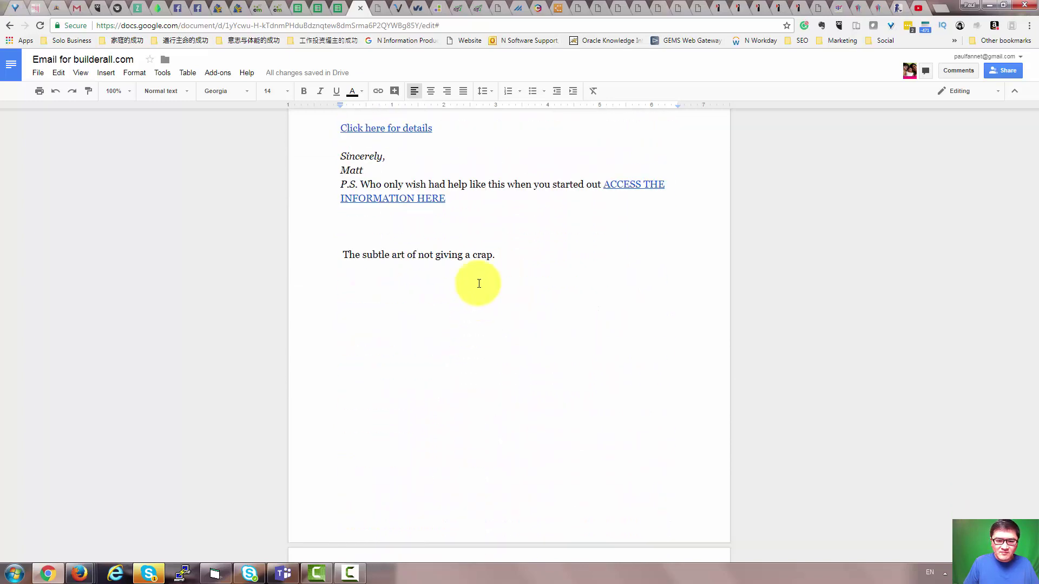
scroll(473, 298, "up", 19)
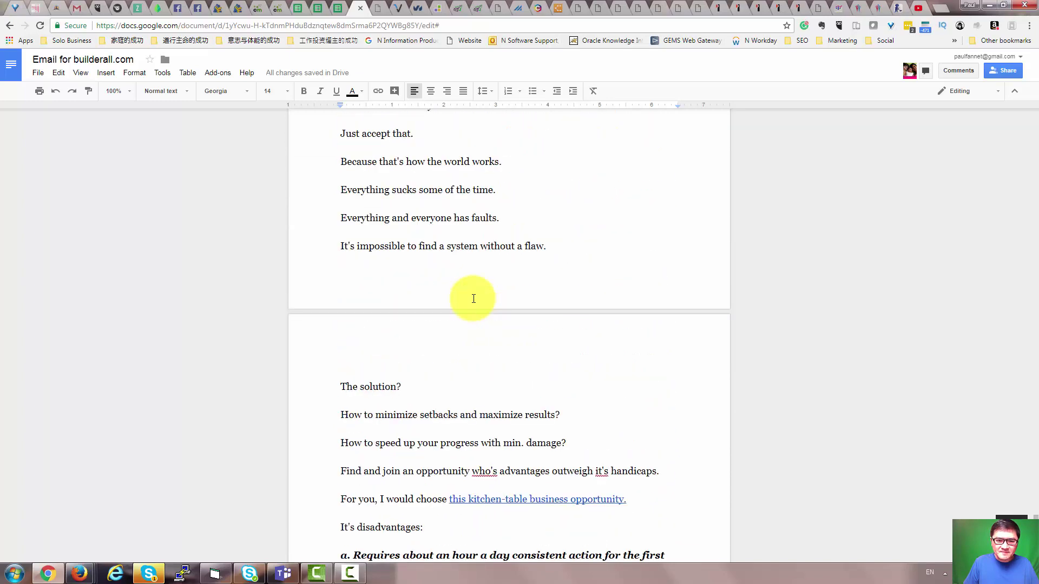
scroll(473, 298, "up", 3)
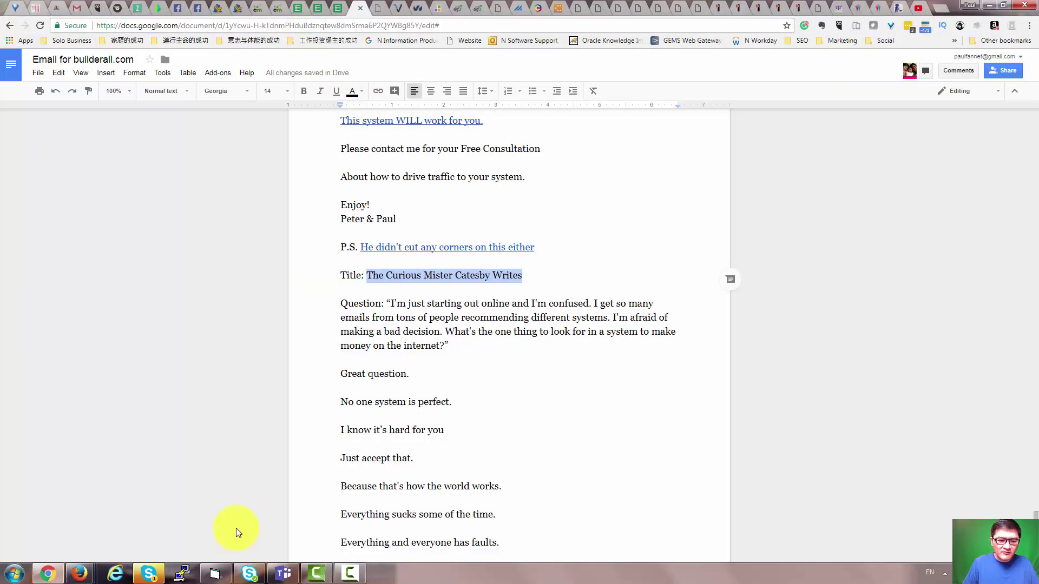
- Switch to Skype, reply "I will check it after I finished this video" in the open chat, and return to the document
left_click(149, 572)
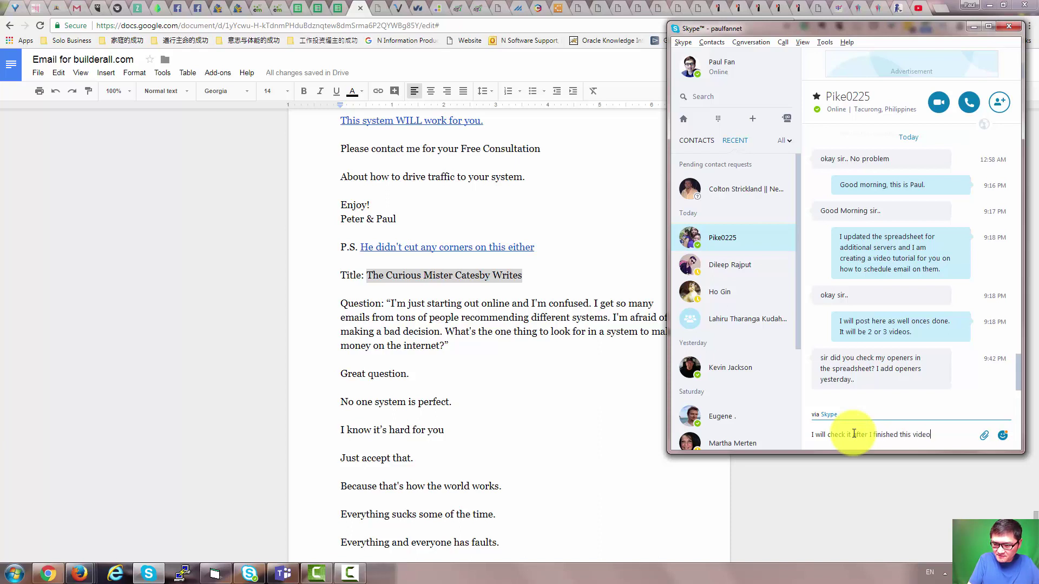
key("Return")
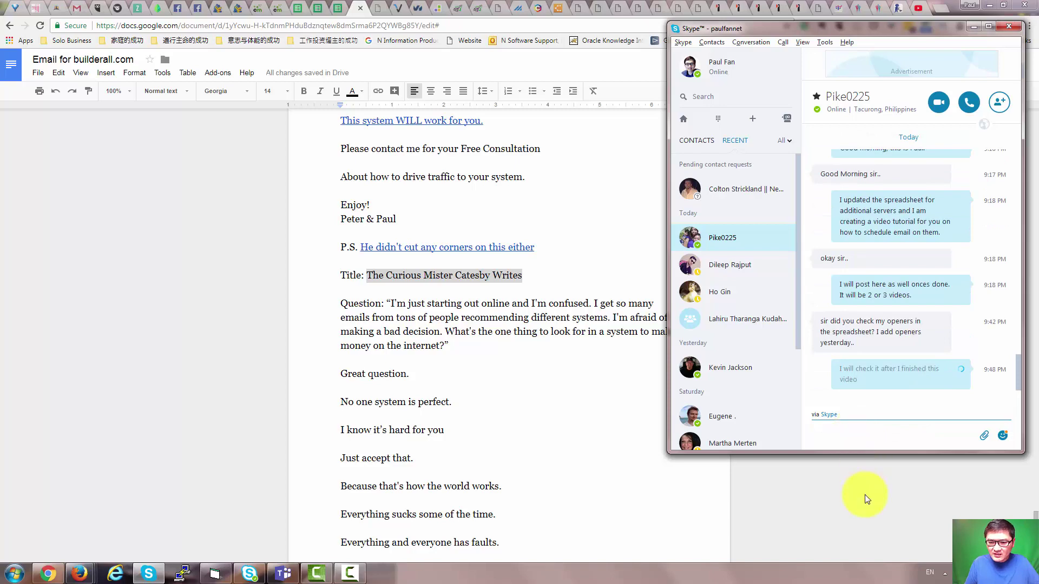
left_click(846, 518)
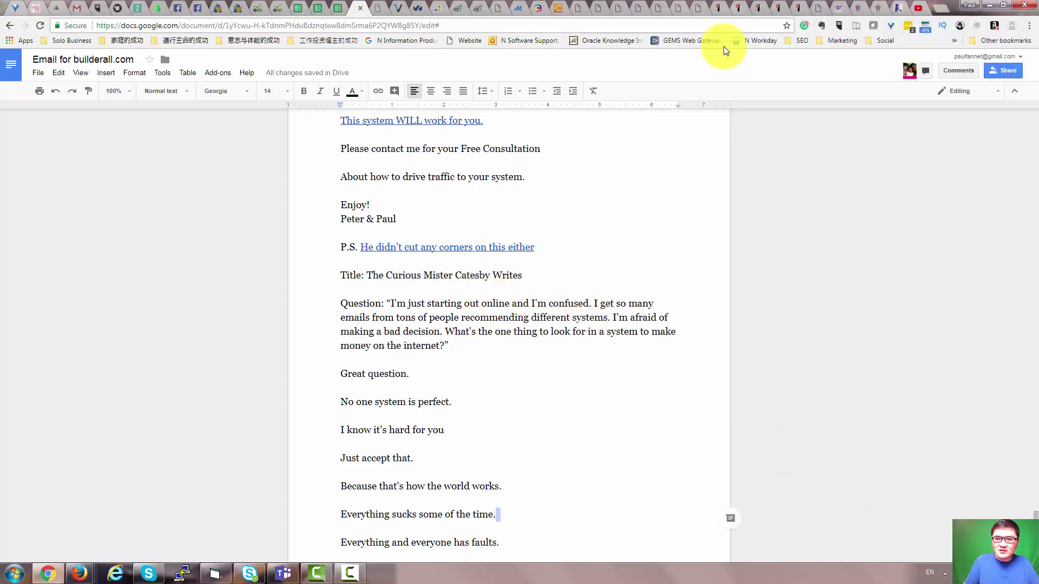
- Return to the Imnica Mail campaign form and paste "The Curious Mister Catesby Writes" as the campaign name
left_click(468, 7)
left_click(428, 232)
key("ctrl+v")
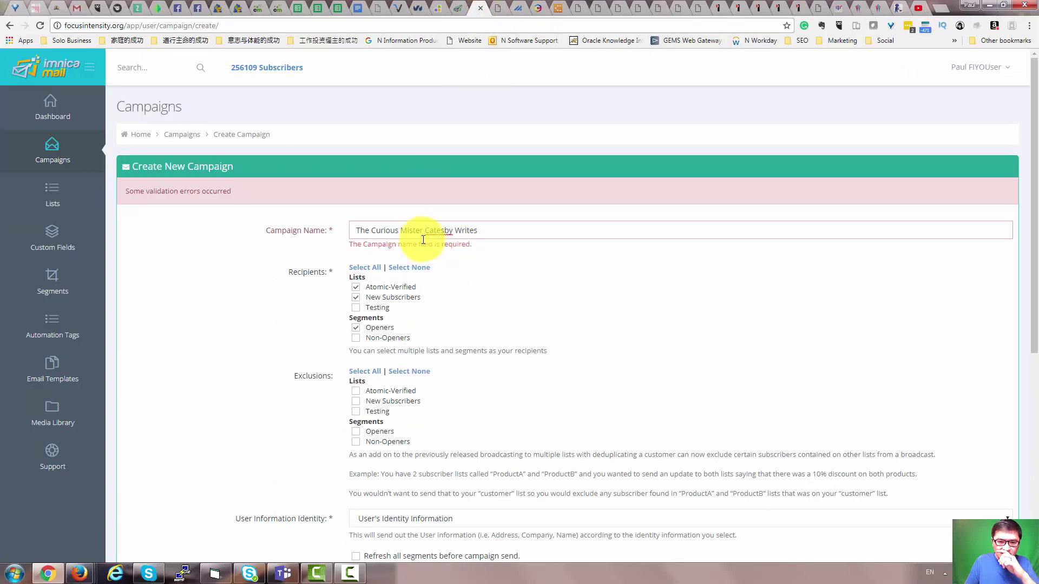
- Create the campaign with its current recipients and settings, and choose to build its email from a previous campaign
scroll(550, 287, "down", 6)
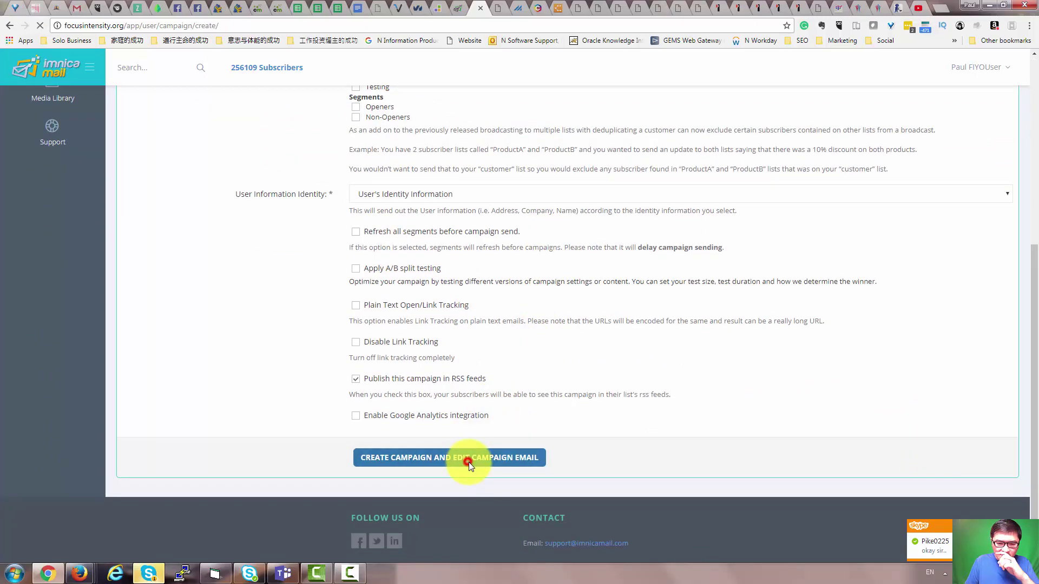
left_click(470, 460)
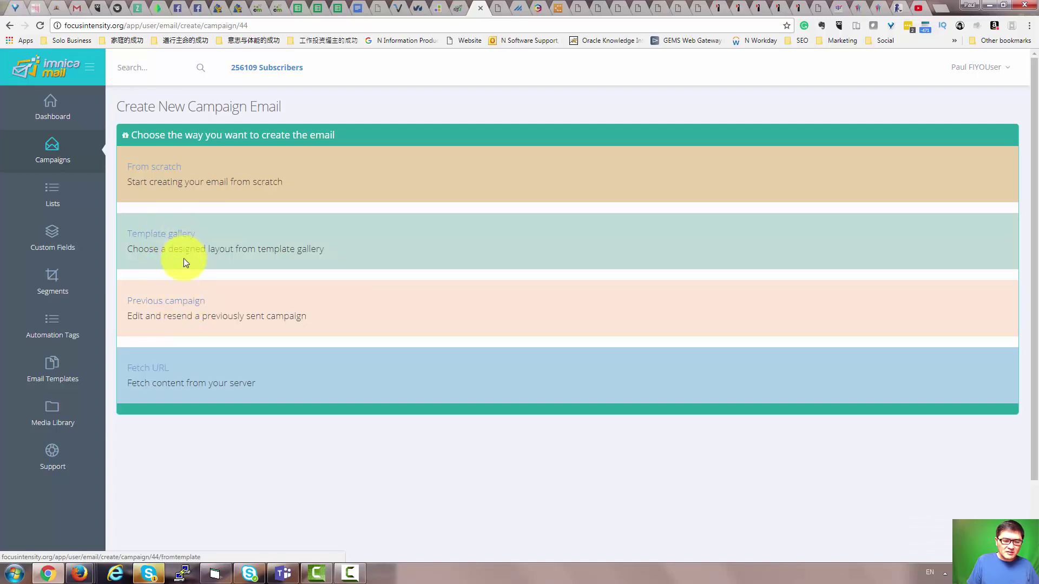
left_click(185, 304)
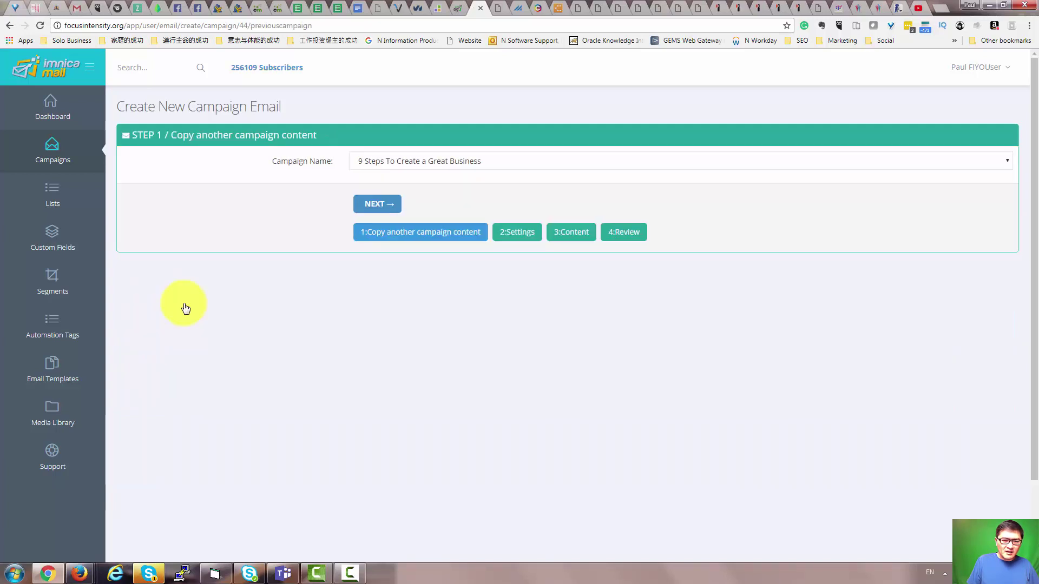
- Copy the content of the campaign "9 Steps To Create a Great Business" and accept the existing sender name and email settings
left_click(493, 159)
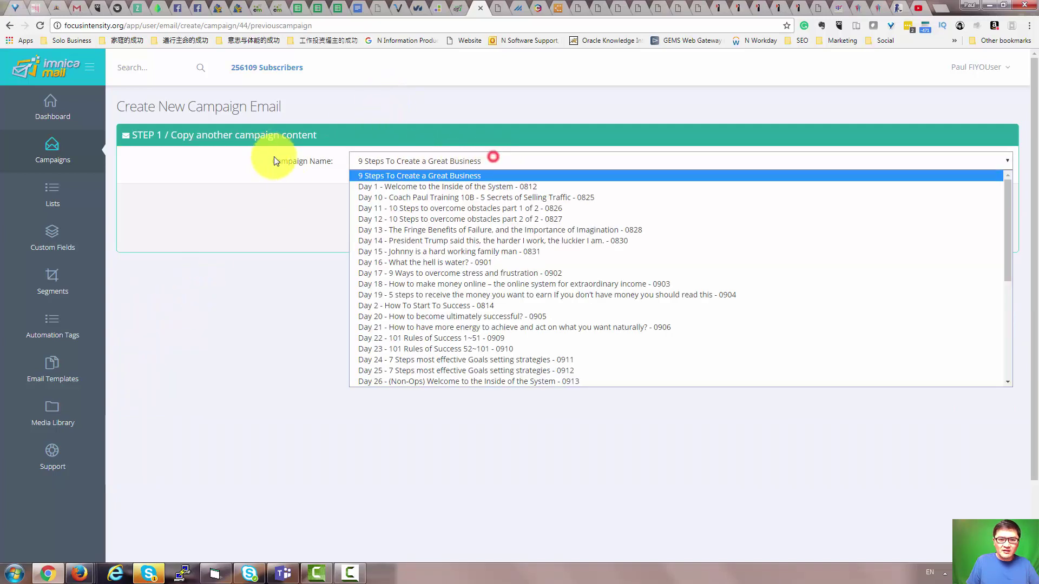
left_click(453, 162)
left_click(384, 205)
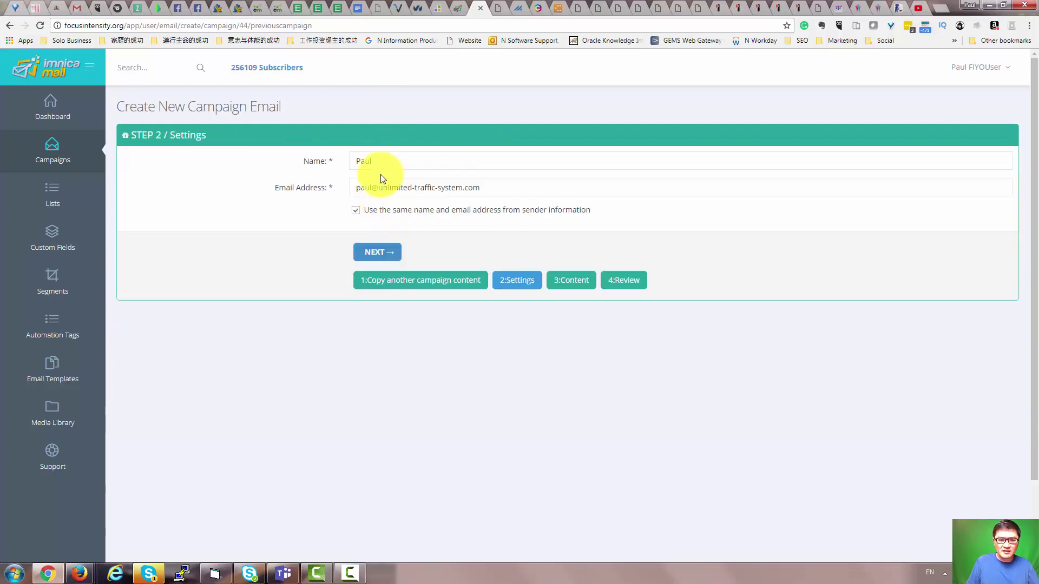
left_click(385, 254)
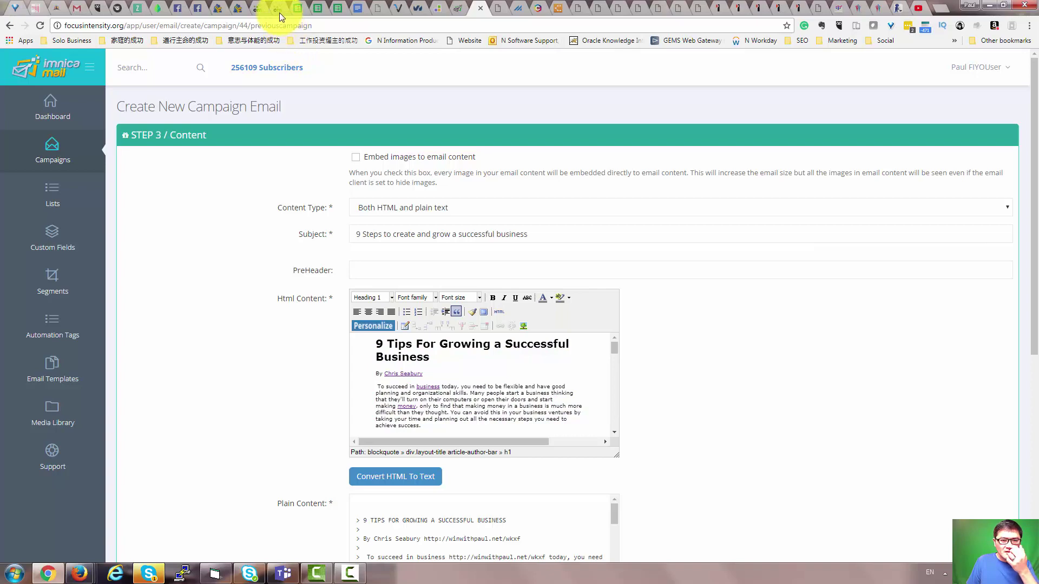
- Finish editing the new Imnica server's sending-times cell in the info4 spreadsheet, review its sender cell, and glance at the Skype chat
left_click(336, 8)
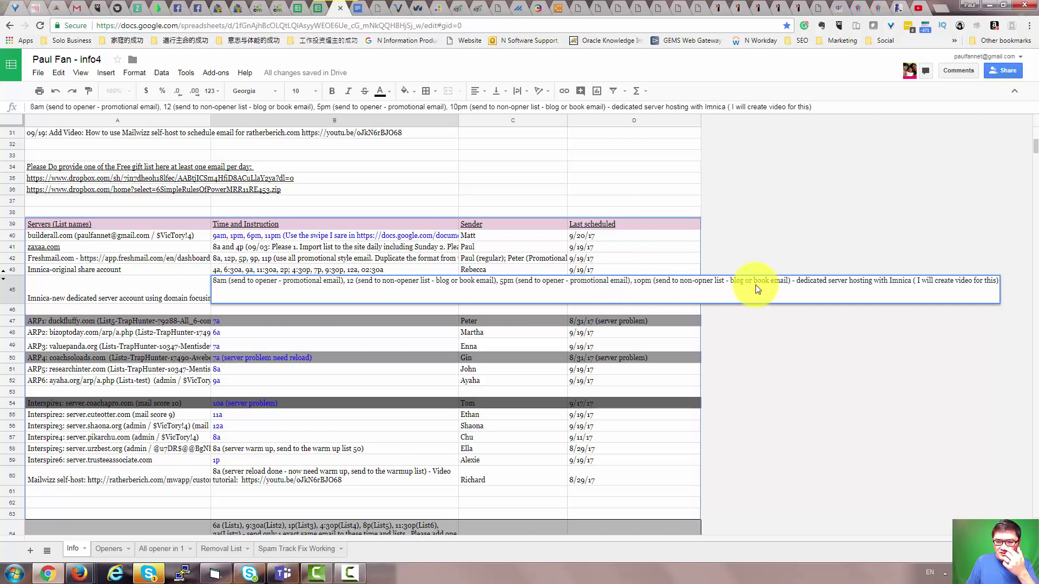
left_click(520, 301)
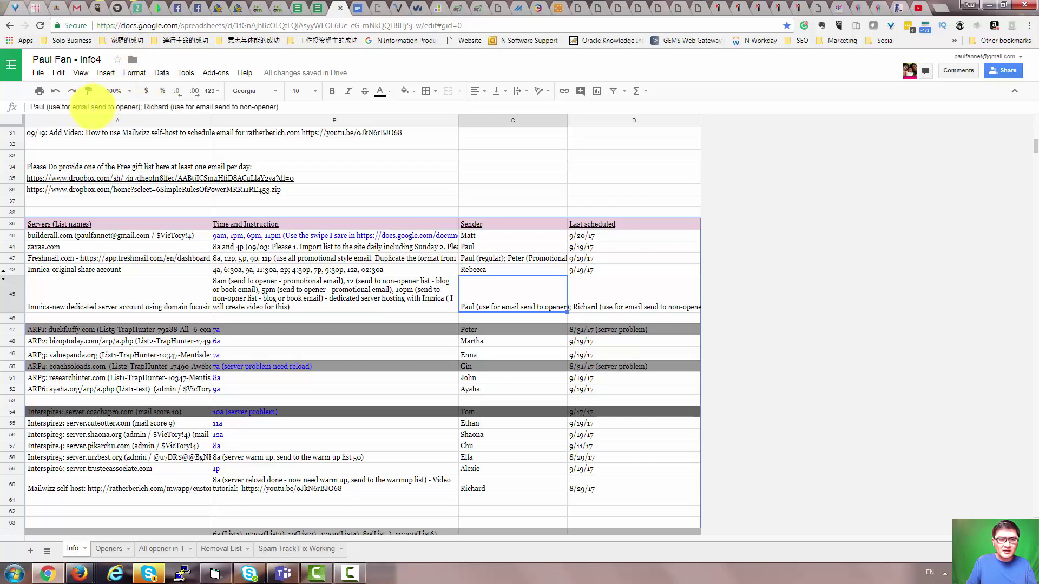
key("alt+Tab")
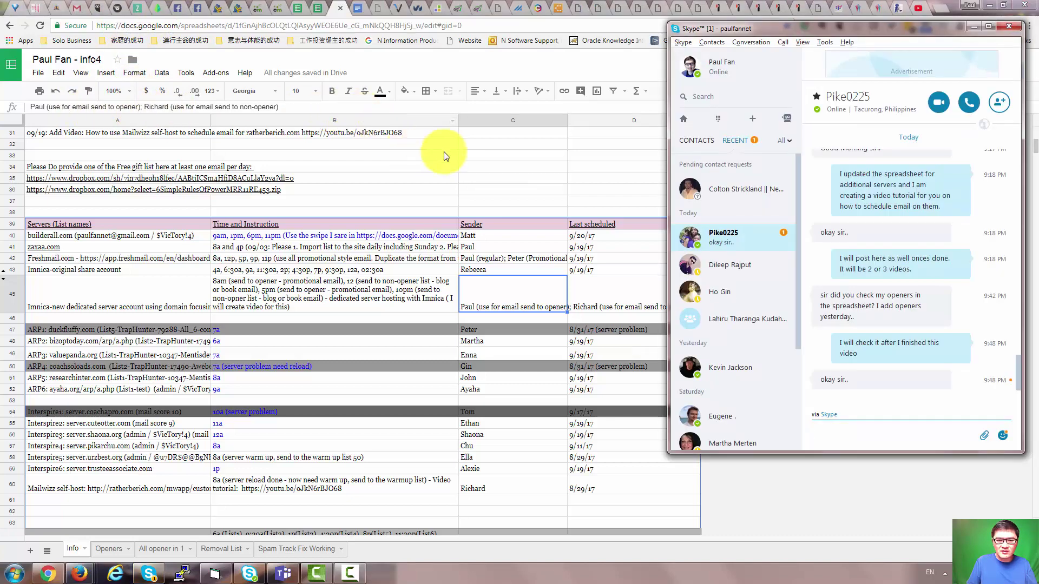
key("alt+Tab")
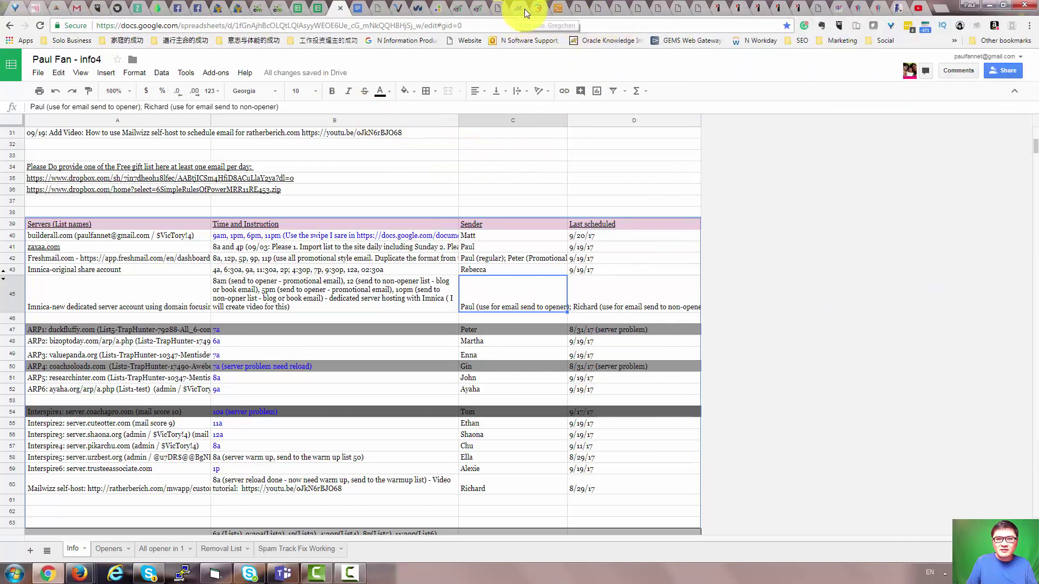
- Return to the Imnica campaign email and replace its subject with "The Curious Mister Catesby Writes"
left_click(481, 8)
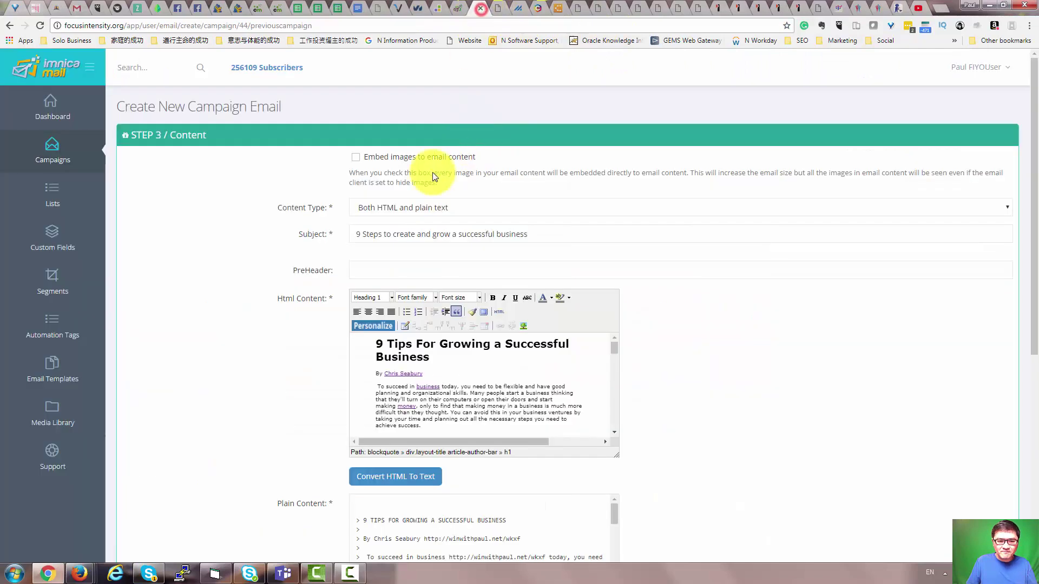
triple_click(538, 237)
left_click_drag(469, 234, 506, 234)
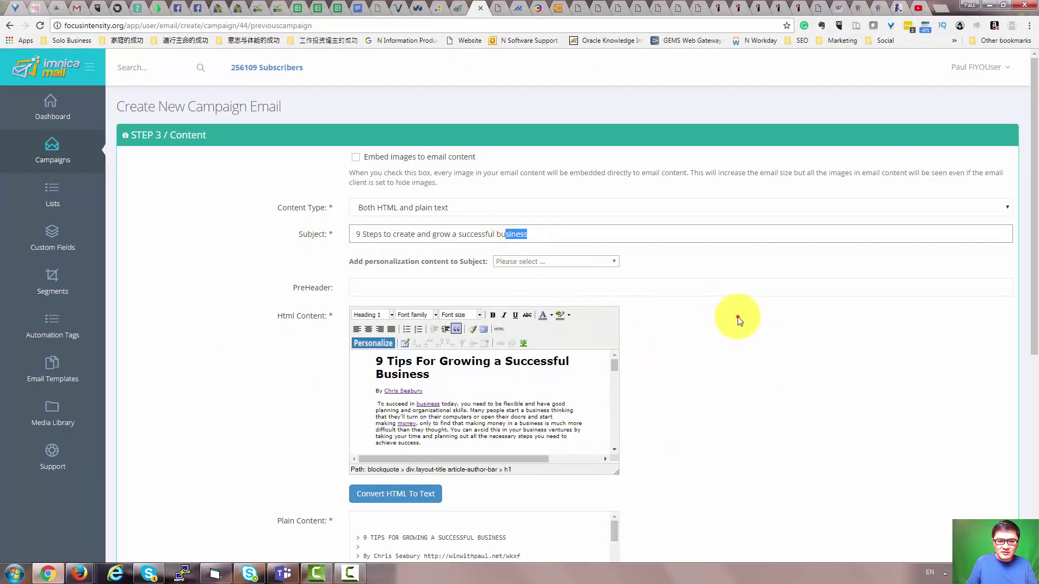
left_click(737, 317)
left_click(215, 263)
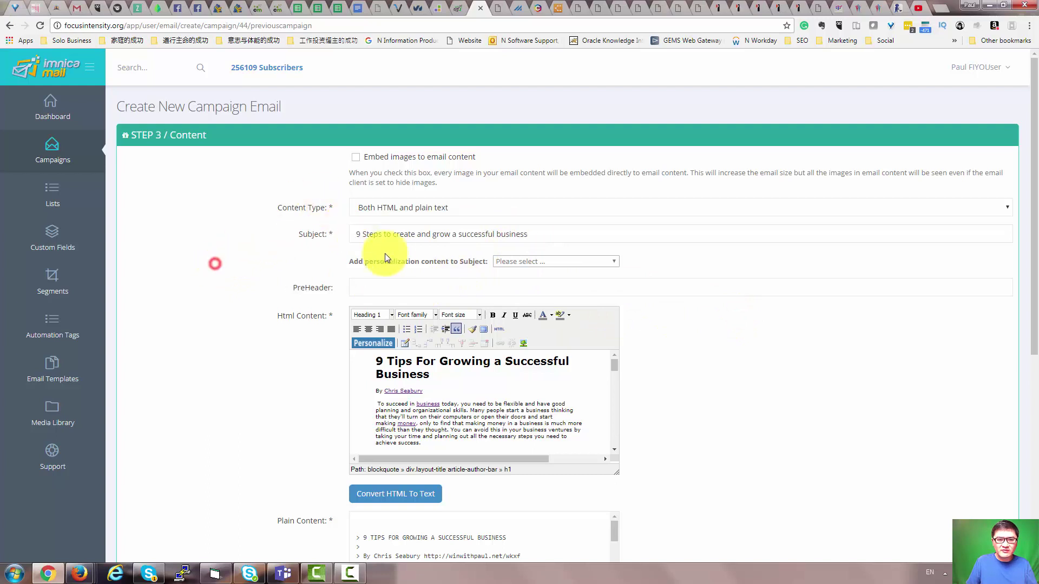
triple_click(386, 232)
type("The Curious Mister Catesby Writes")
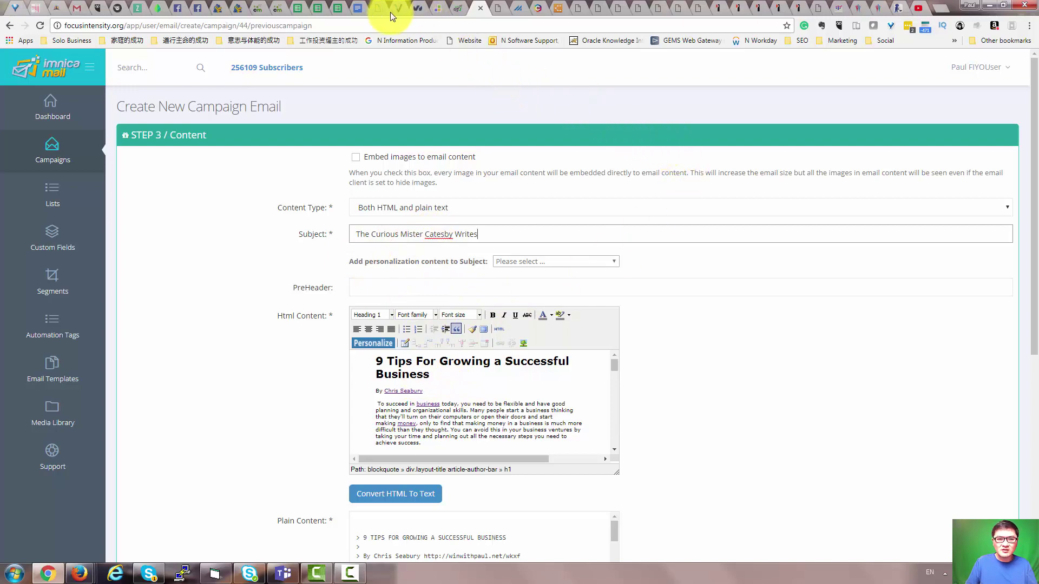
- Switch to the email document and select the Catesby email body from "Question:" through "ACCESS THE INFORMATION HERE" for copying
left_click(358, 13)
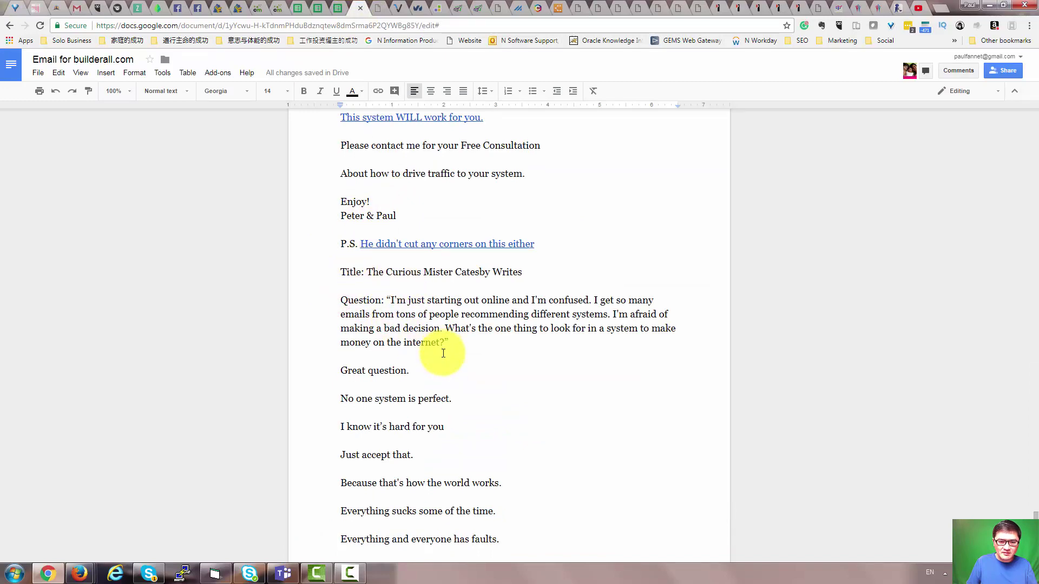
scroll(441, 343, "down", 4)
scroll(442, 354, "down", 10)
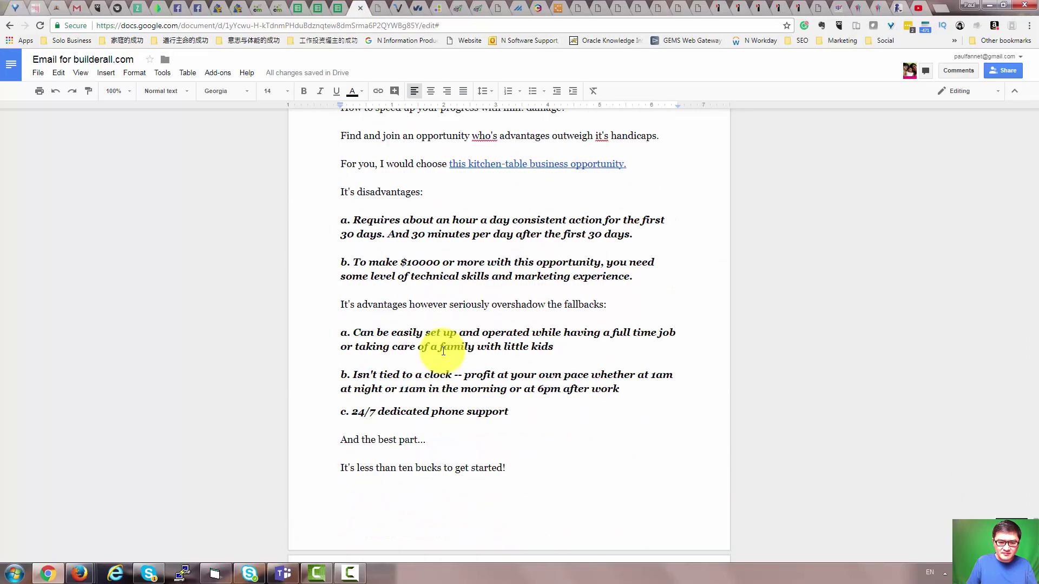
scroll(441, 355, "down", 5)
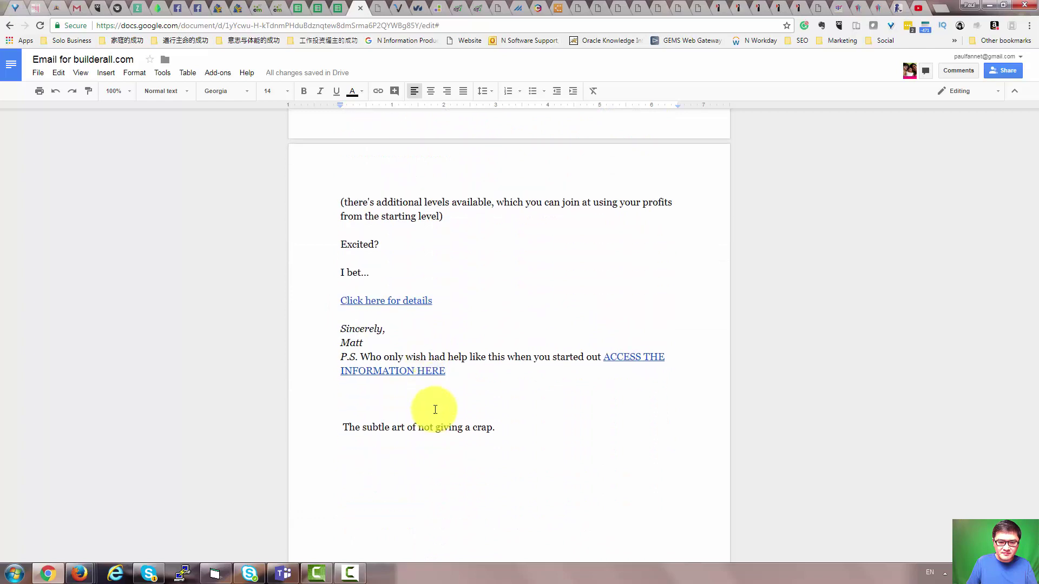
left_click(464, 381, "shift")
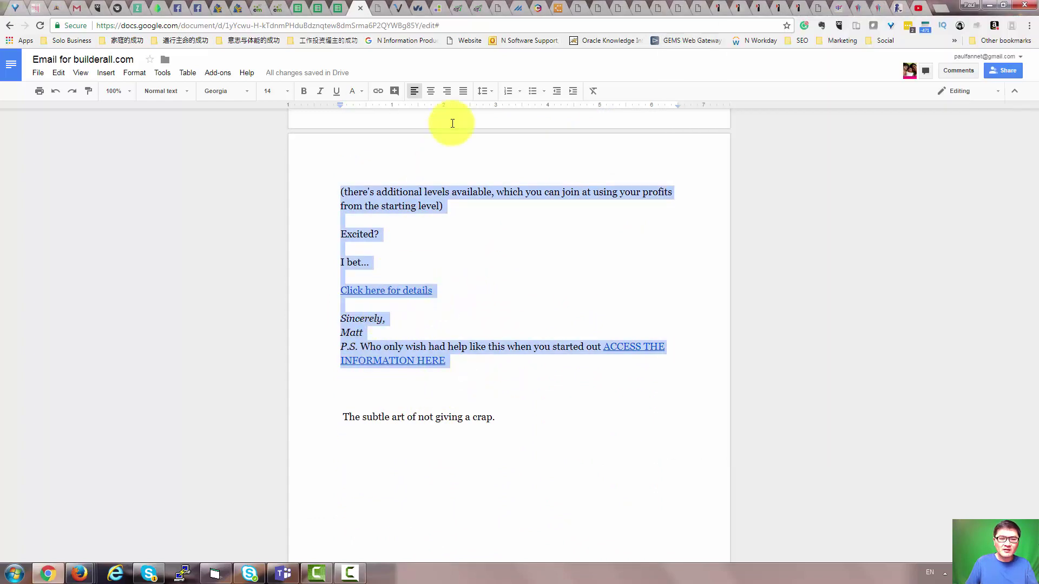
left_click(475, 8)
left_click_drag(374, 361, 418, 451)
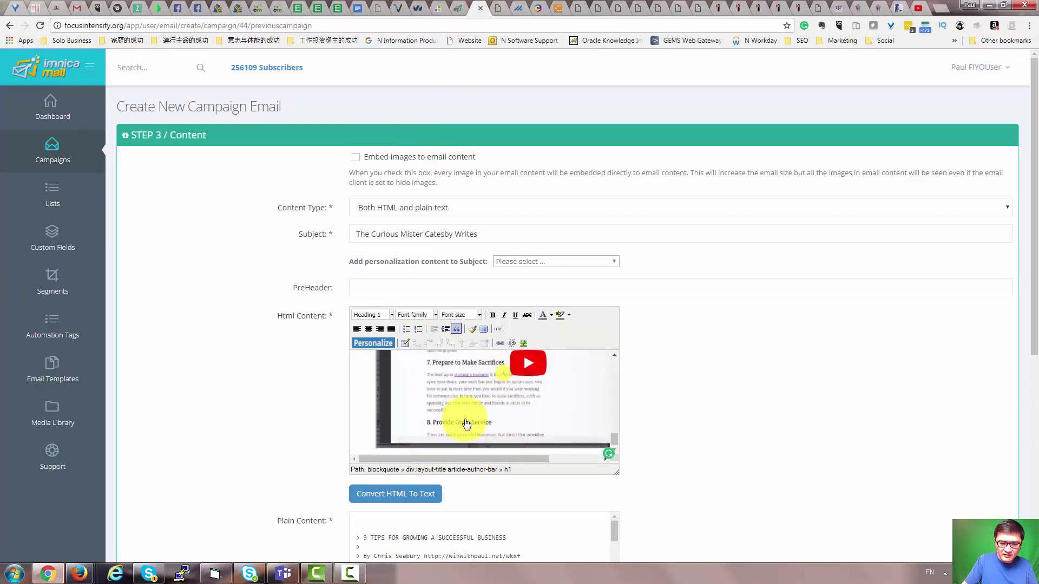
left_click(370, 382)
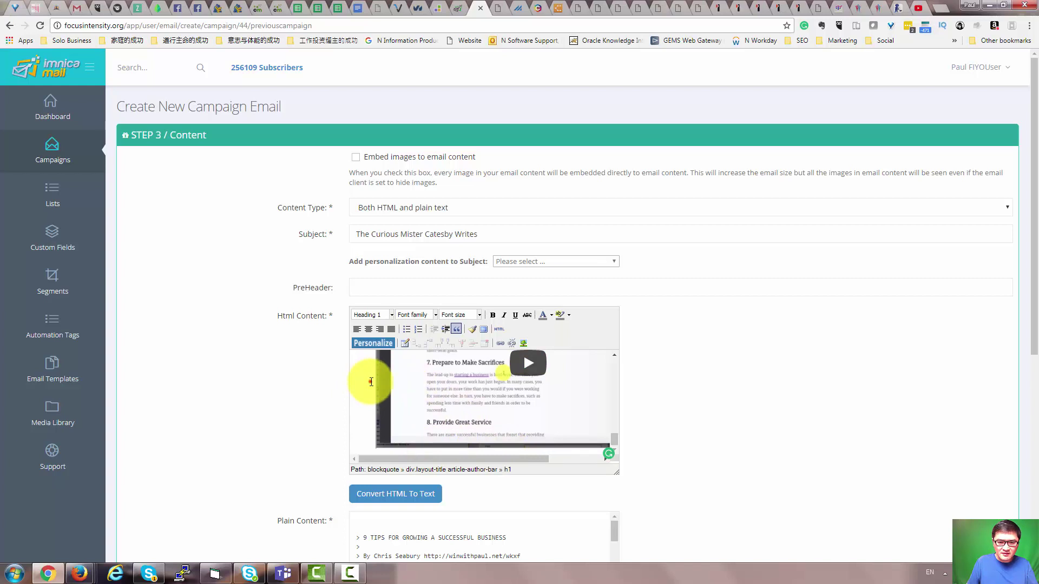
left_click(415, 384)
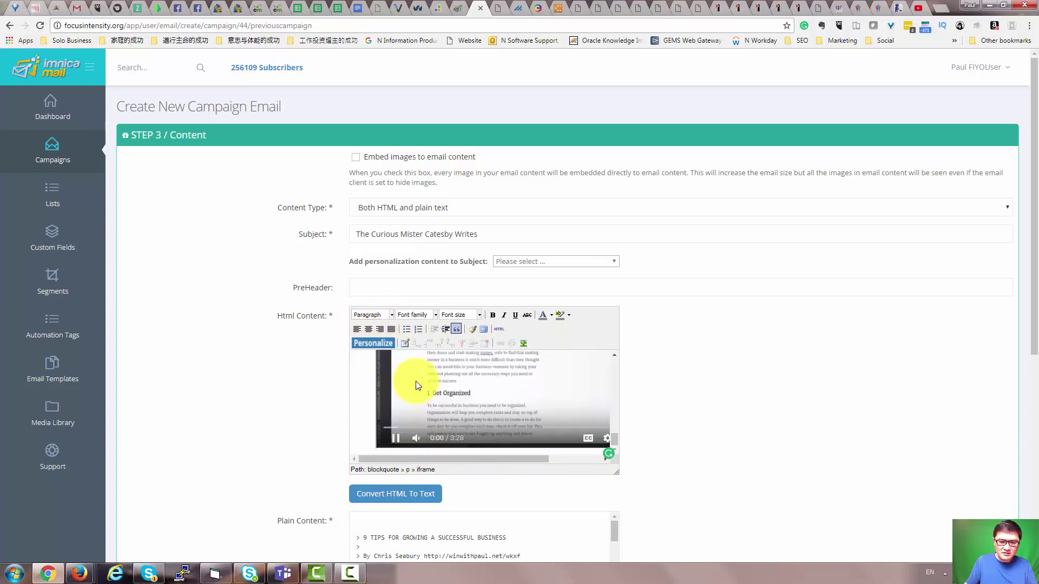
left_click(412, 425)
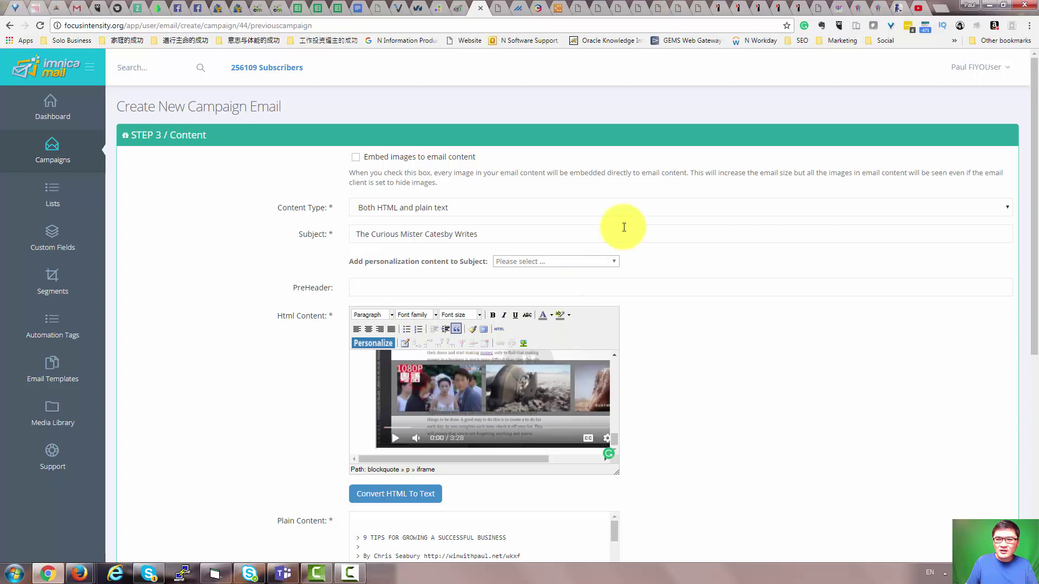
- Switch to HTML Cleaner and replace the old email in the visual editor with the copied Catesby email body
left_click(893, 15)
key("ctrl+a")
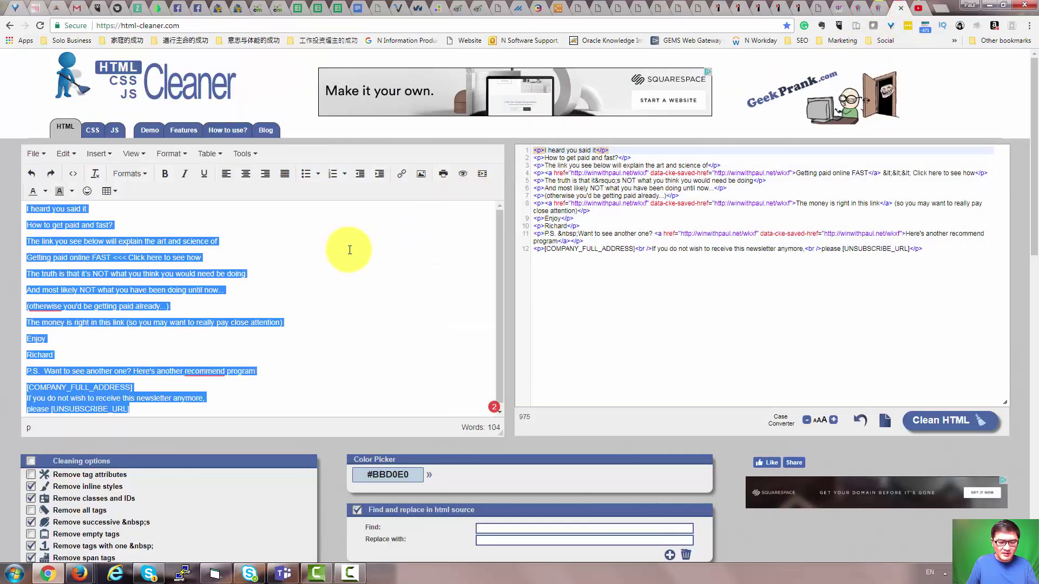
key("ctrl+v")
scroll(257, 330, "up", 10)
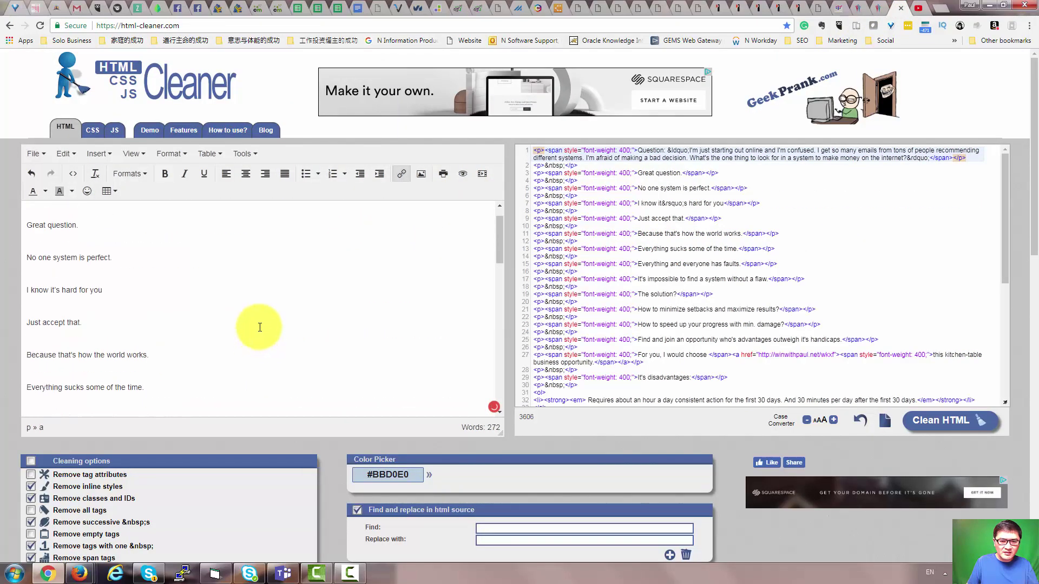
scroll(216, 319, "up", 1)
- Remove the blank line between the opening question and "Great question." in the visual editor
left_click(52, 233)
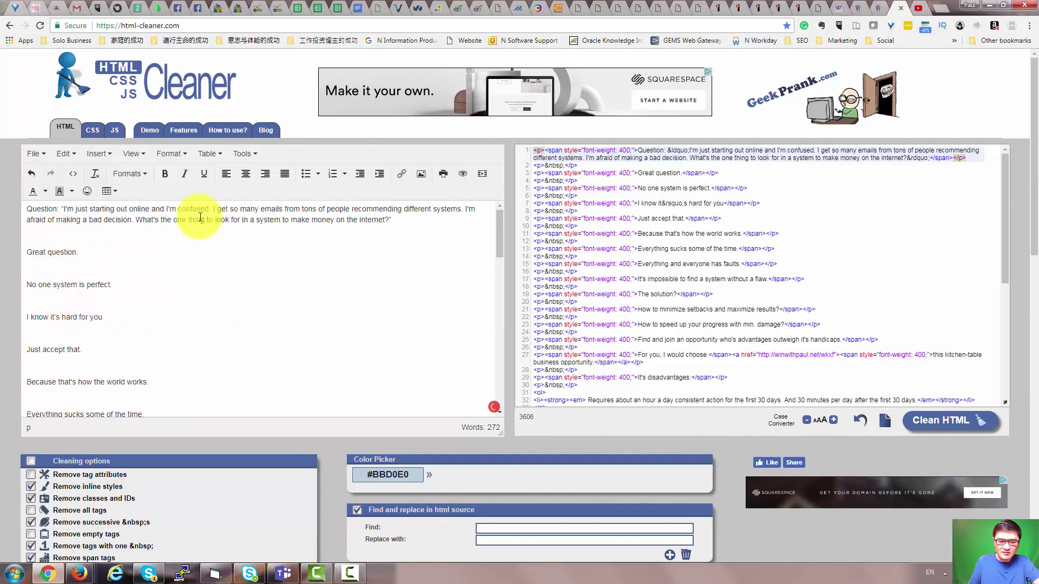
key("BackSpace")
key("Delete")
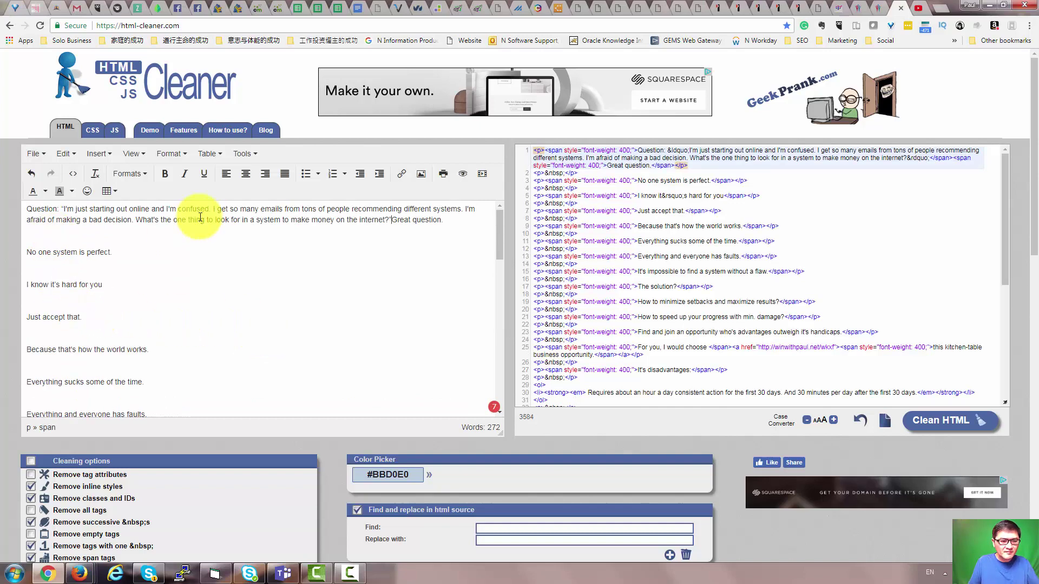
key("ctrl+z")
key("Delete")
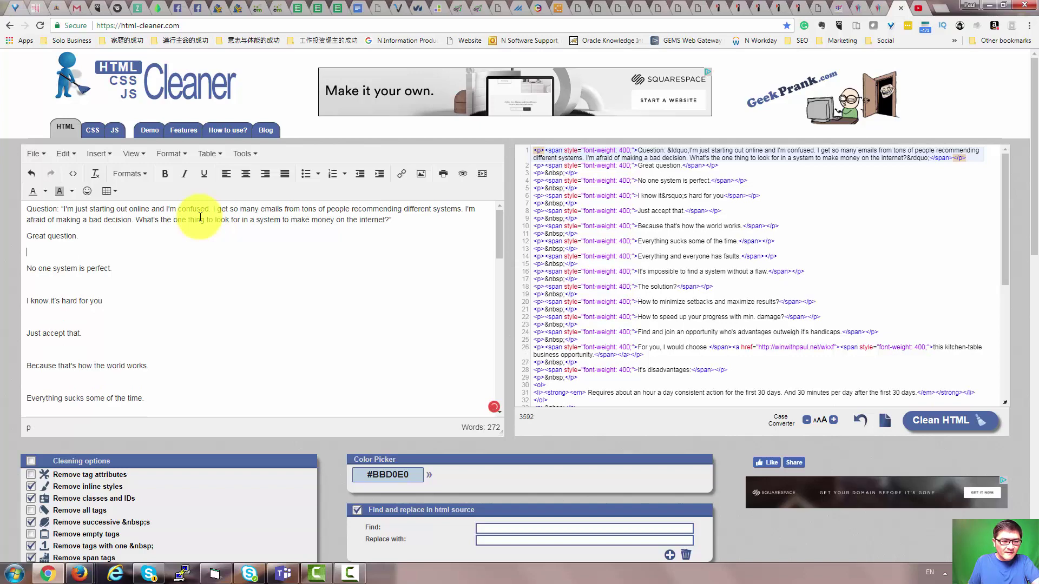
- Remove each blank line between "Great question." and "How to speed up your progress with min. damage?"
key("Delete")
key("Down")
key("Delete")
key("Down")
key("Delete")
key("Down")
key("Delete")
key("Down")
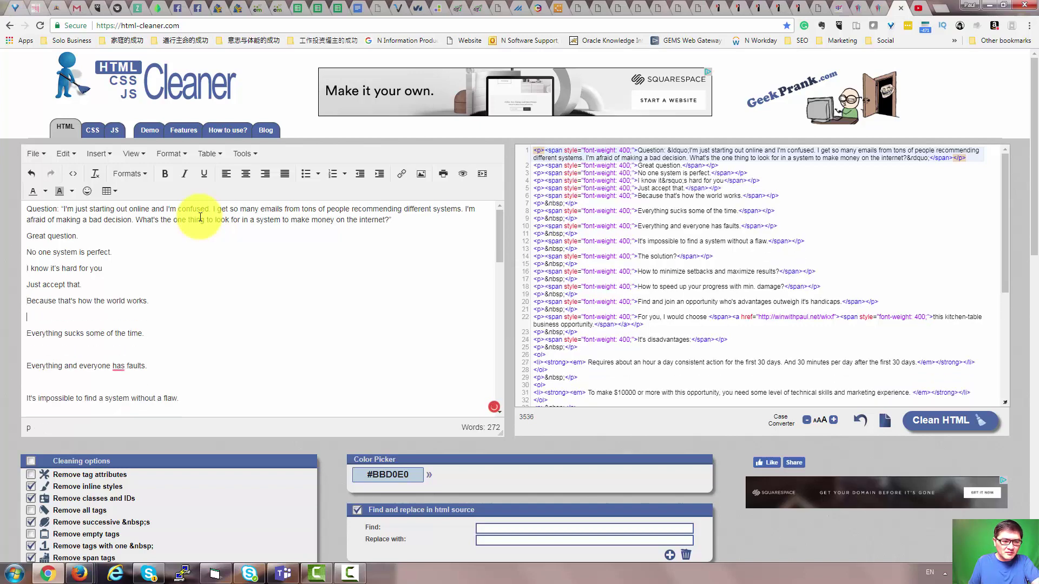
key("Delete")
key("Down")
key("Delete")
key("Down")
key("Delete")
key("Down")
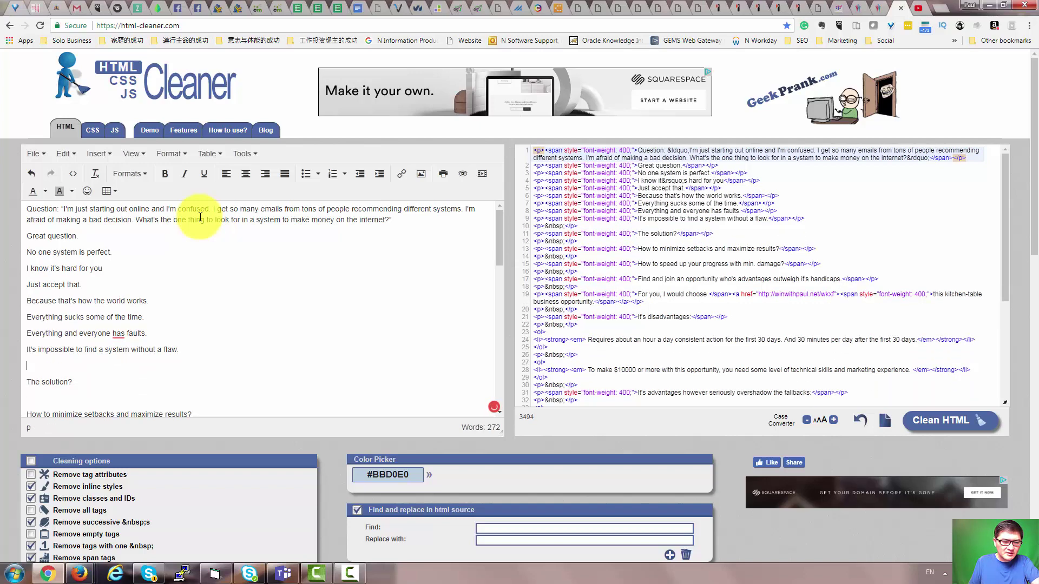
key("Delete")
key("Down")
key("Delete")
key("Down")
key("Delete")
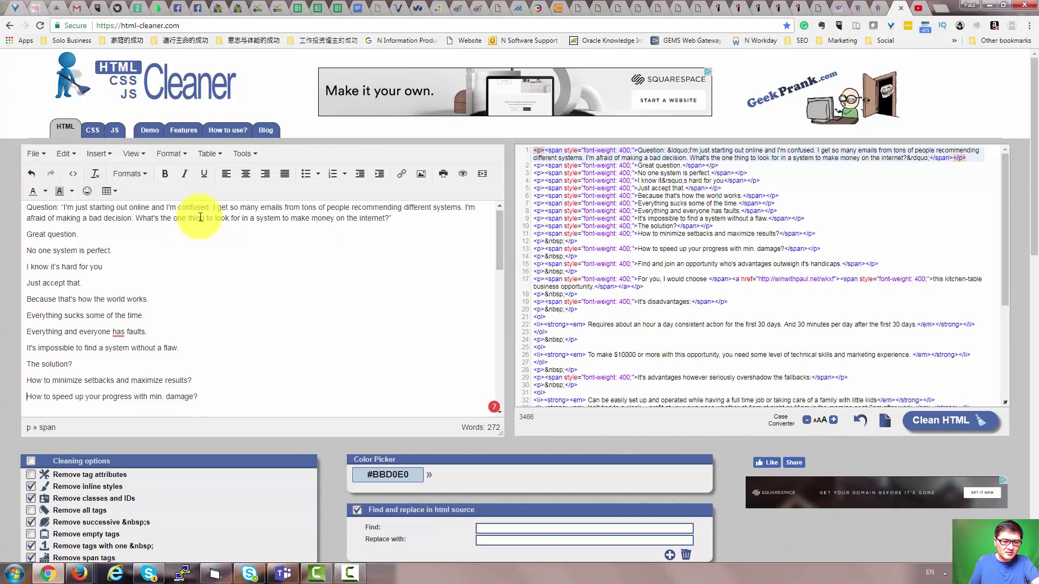
- Remove the blank lines from below "How to speed up your progress with min. damage?" down to the first disadvantage item
key("Down")
key("Down")
key("Delete")
key("Down")
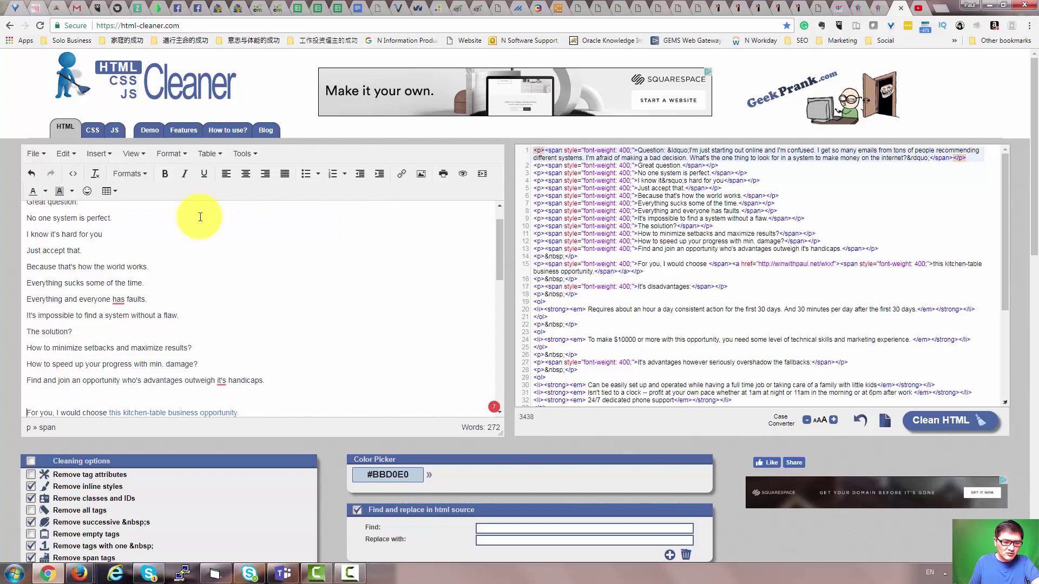
key("Delete")
key("Down")
key("Down")
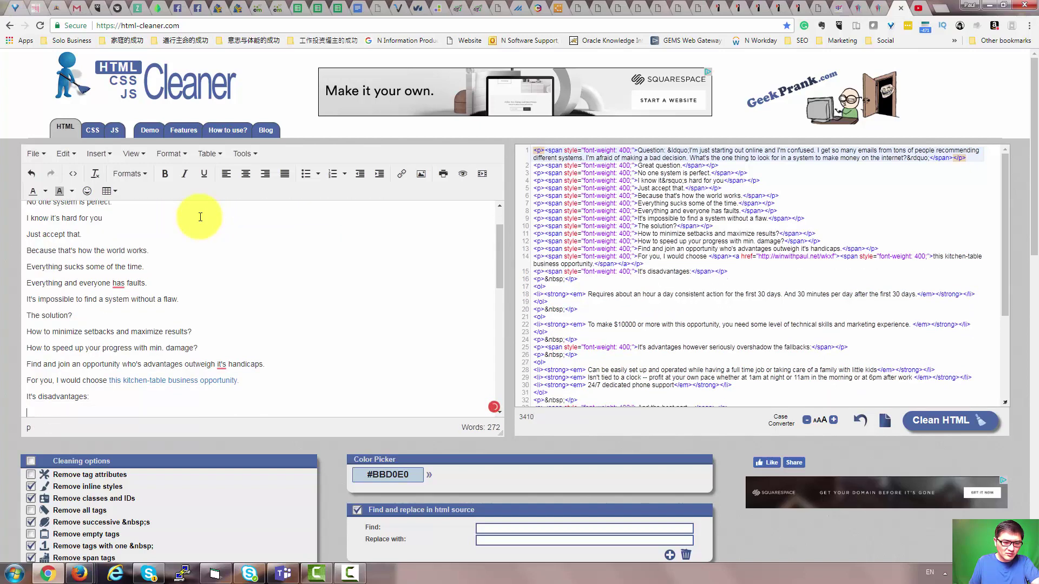
key("Delete")
- Remove the blank lines directly above and below each of the two disadvantage items in the visual editor
key("Down")
key("Down")
key("Down")
key("Up")
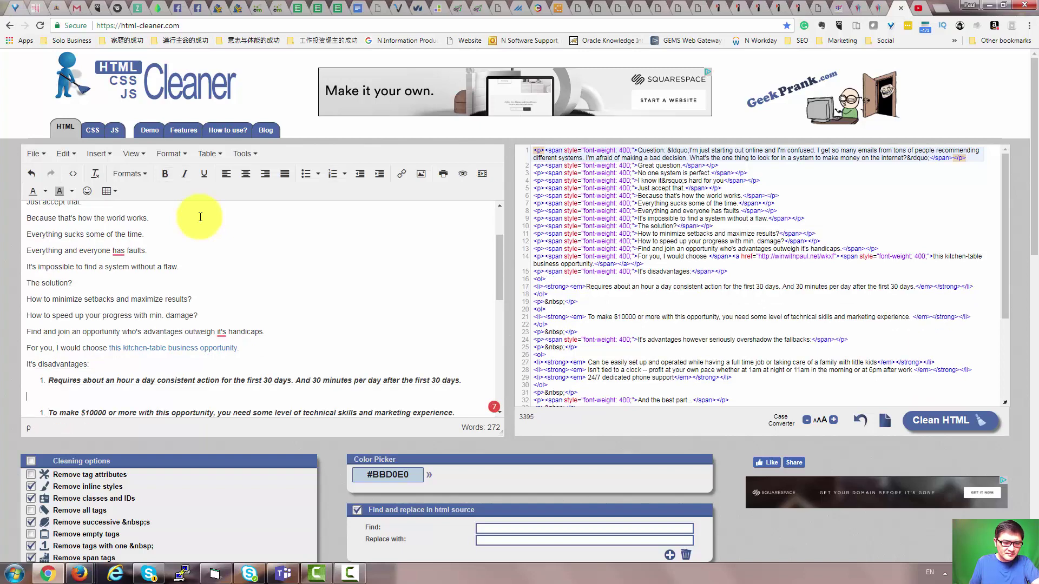
key("Delete")
key("Down")
key("Down")
key("Up")
key("Delete")
key("Down")
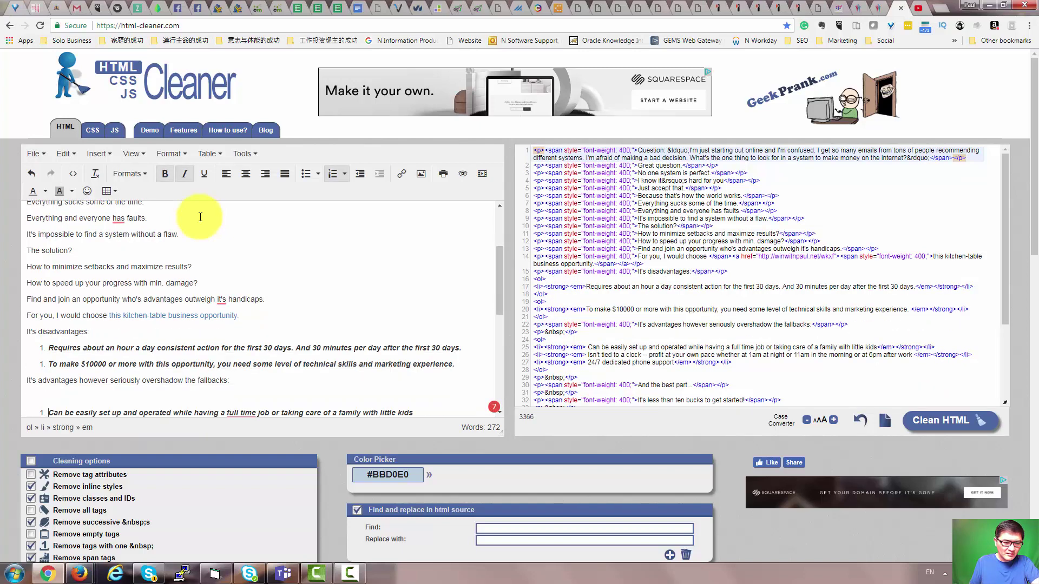
- Merge the "To make $10000 or more" item into the first disadvantages list as item 2, keeping its wording intact
key("Up")
key("Up")
key("Up")
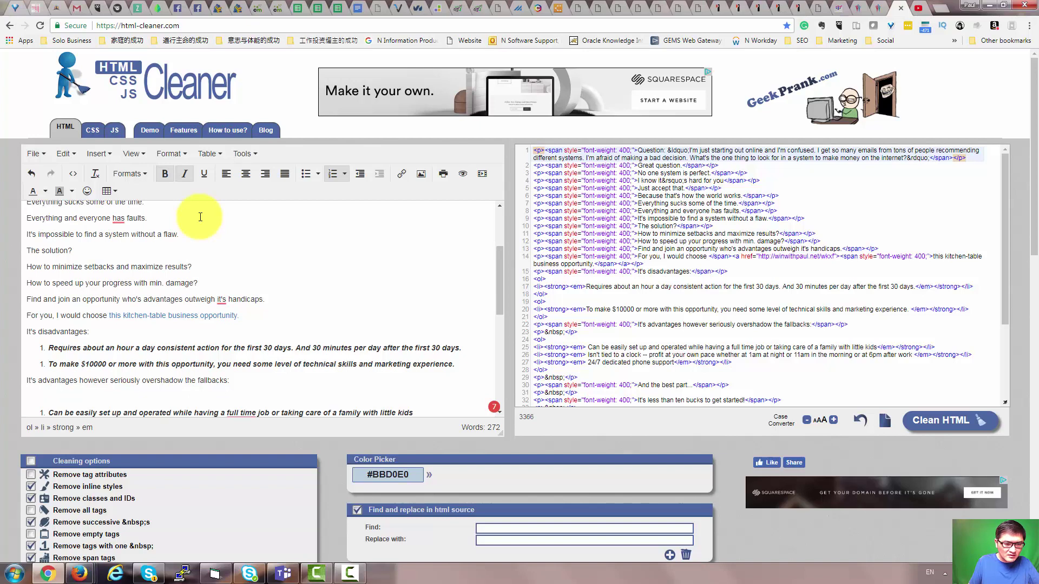
key("BackSpace")
key("Delete")
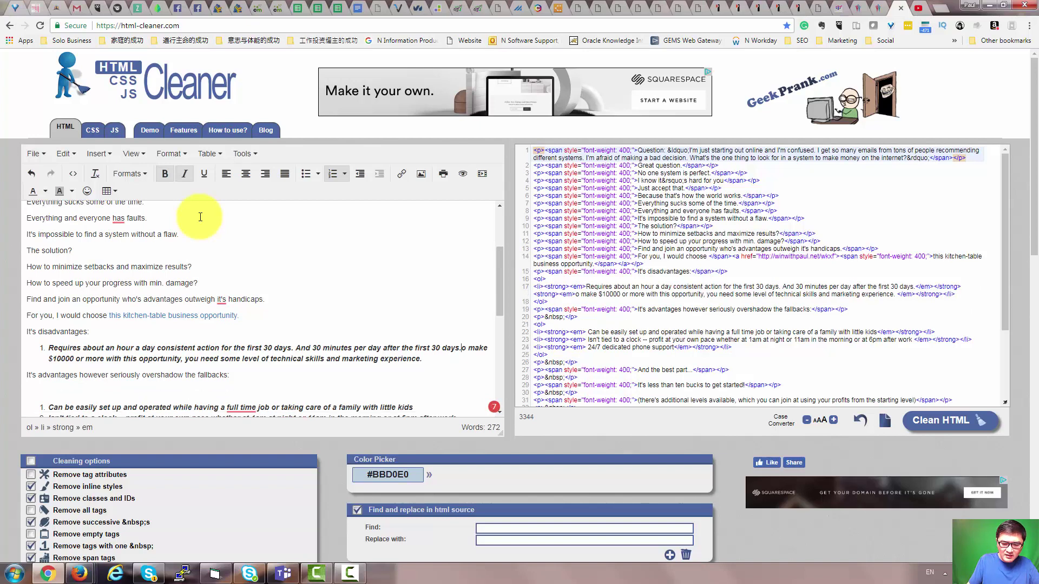
key("Return")
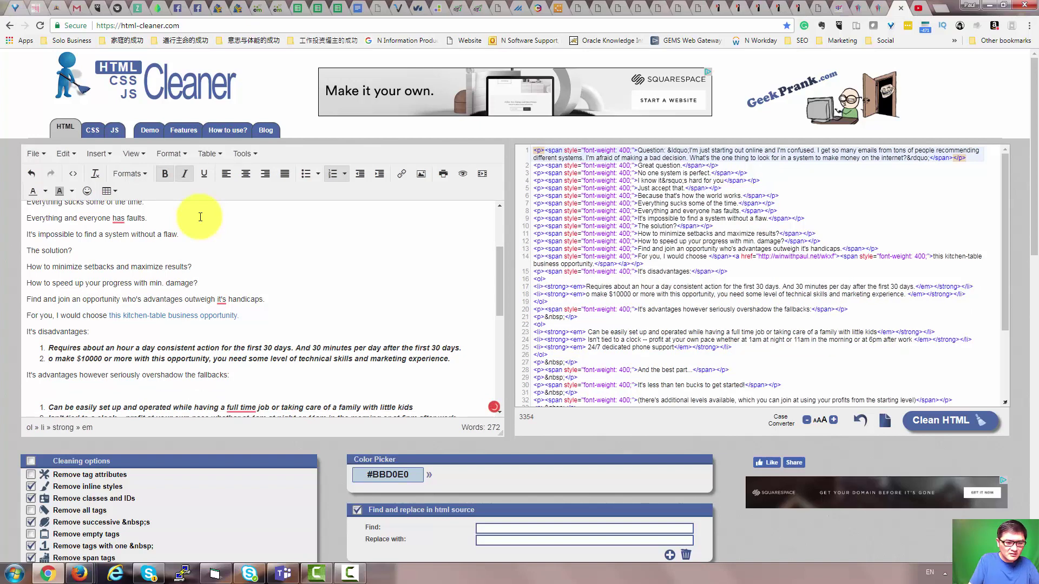
type("T")
- Remove the blank lines directly above and below the numbered advantages list
key("Down")
key("Down")
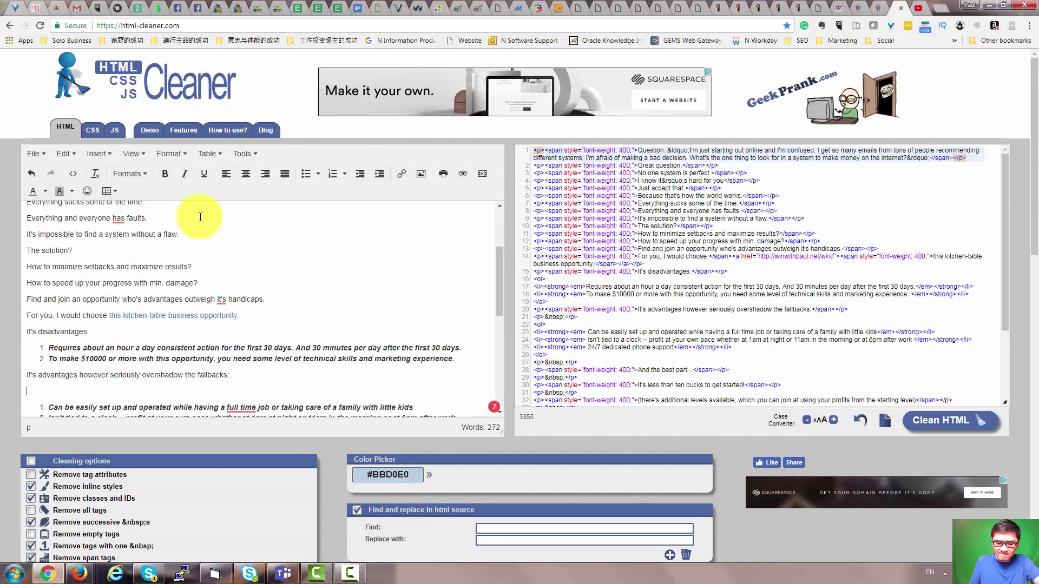
key("Delete")
key("Down")
key("Down")
key("Down")
key("Down")
key("Down")
key("Up")
key("Up")
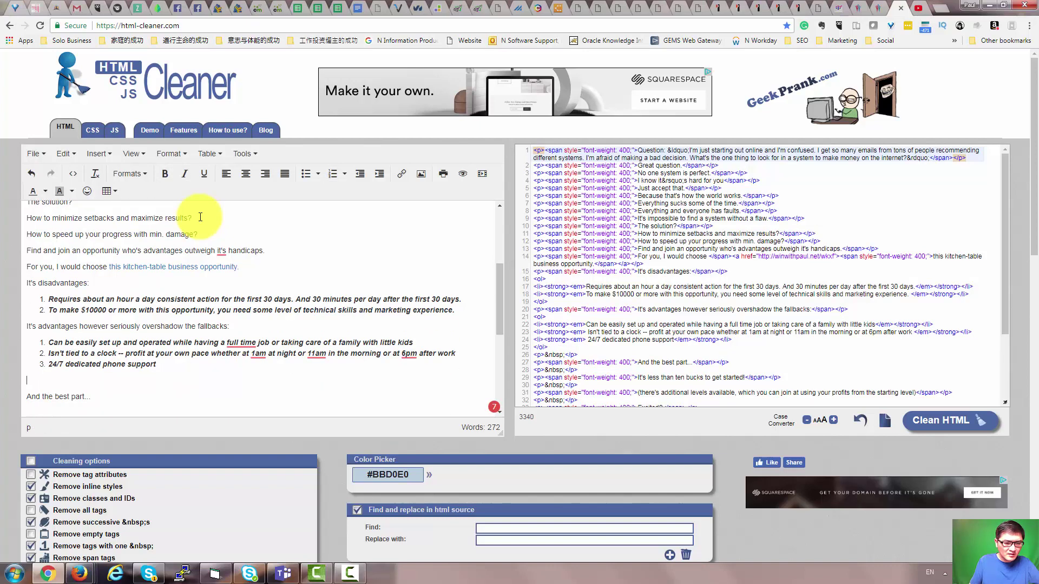
key("Delete")
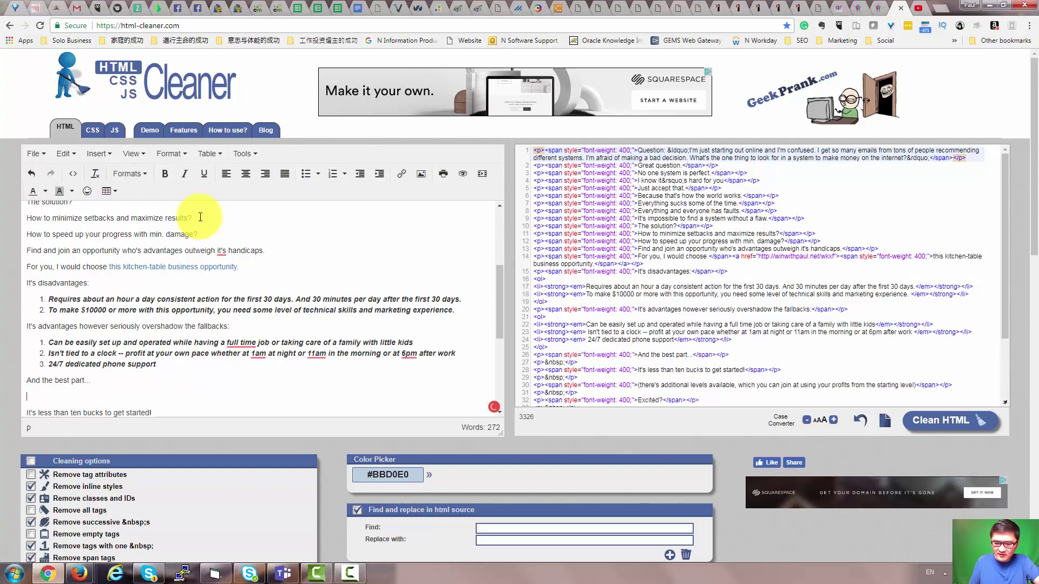
- Remove each blank line from below "And the best part..." down to the "Sincerely," sign-off
key("Delete")
key("Down")
key("Down")
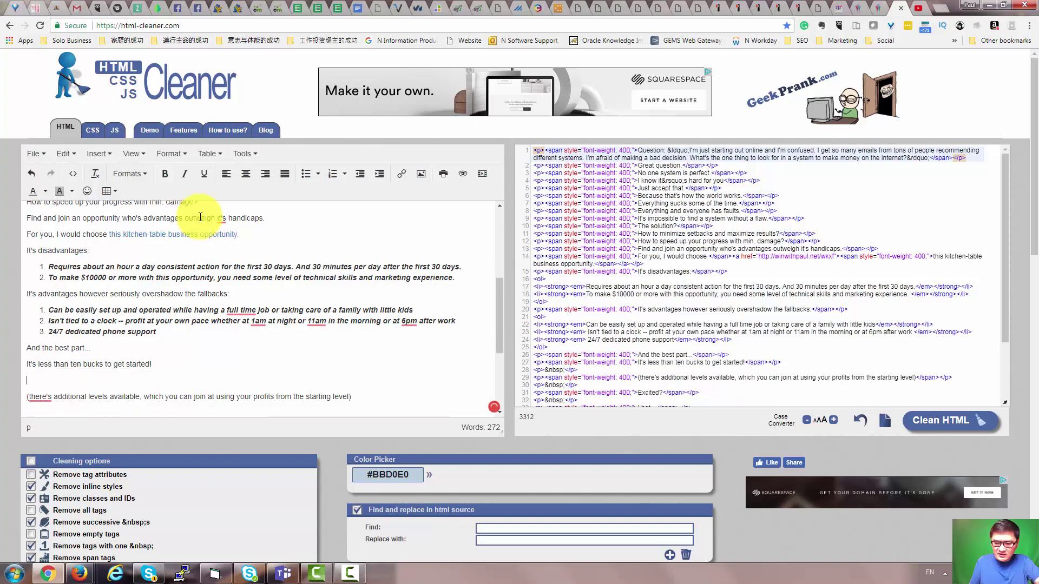
key("Delete")
key("Delete")
key("Down")
key("Down")
key("Down")
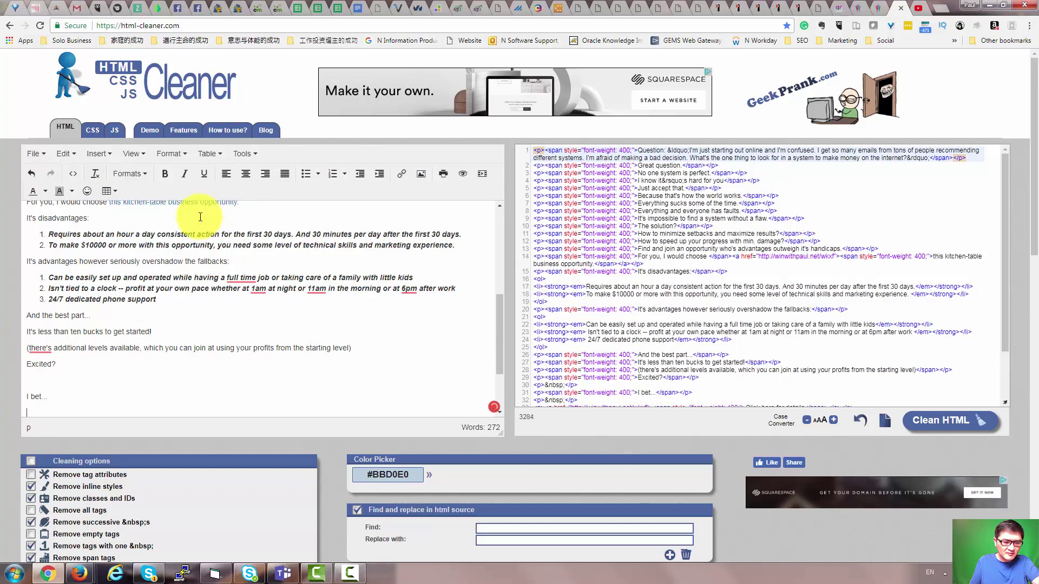
key("Delete")
key("Down")
key("Delete")
key("Down")
key("Down")
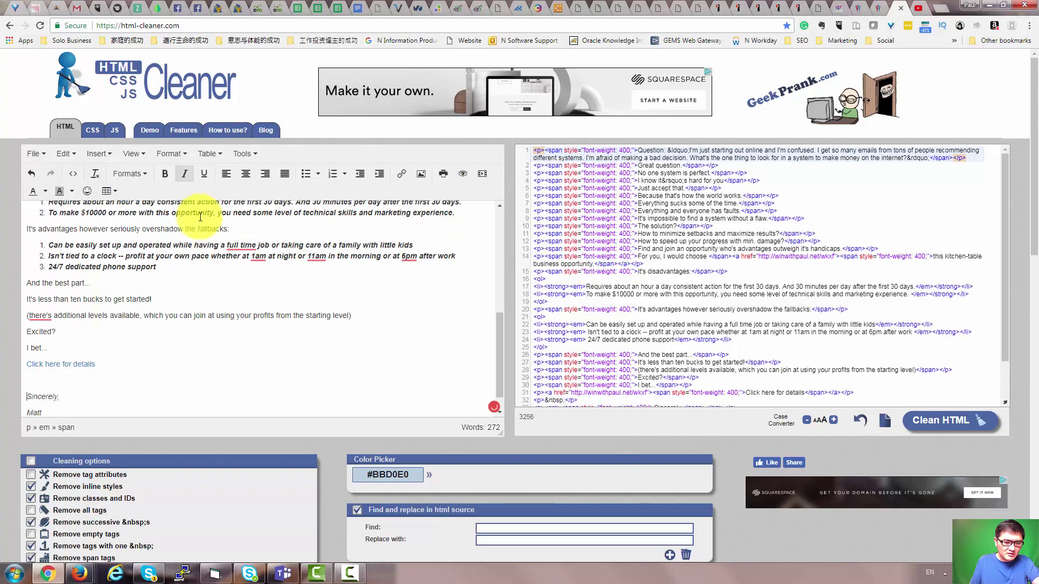
- Replace the signature under "Sincerely," with the sender's first name, keeping it on its own line above the P.S
key("Down")
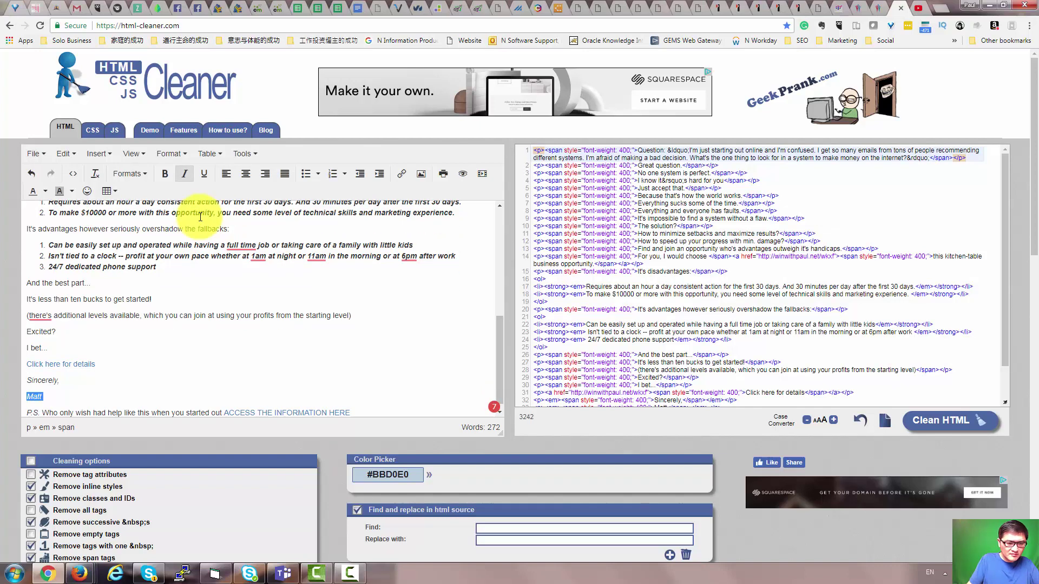
key("Delete")
key("Delete")
type("Paul")
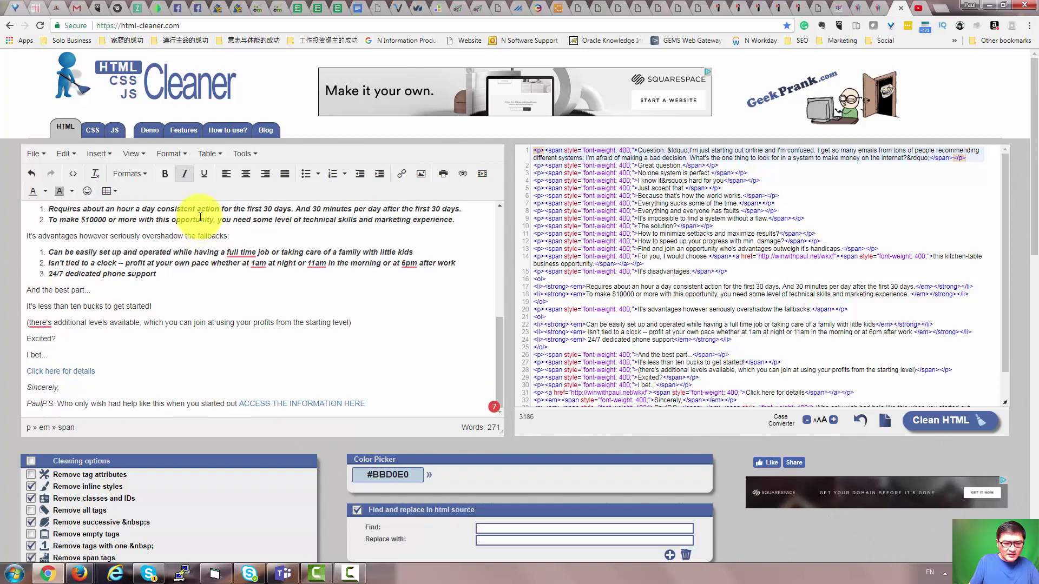
key("Return")
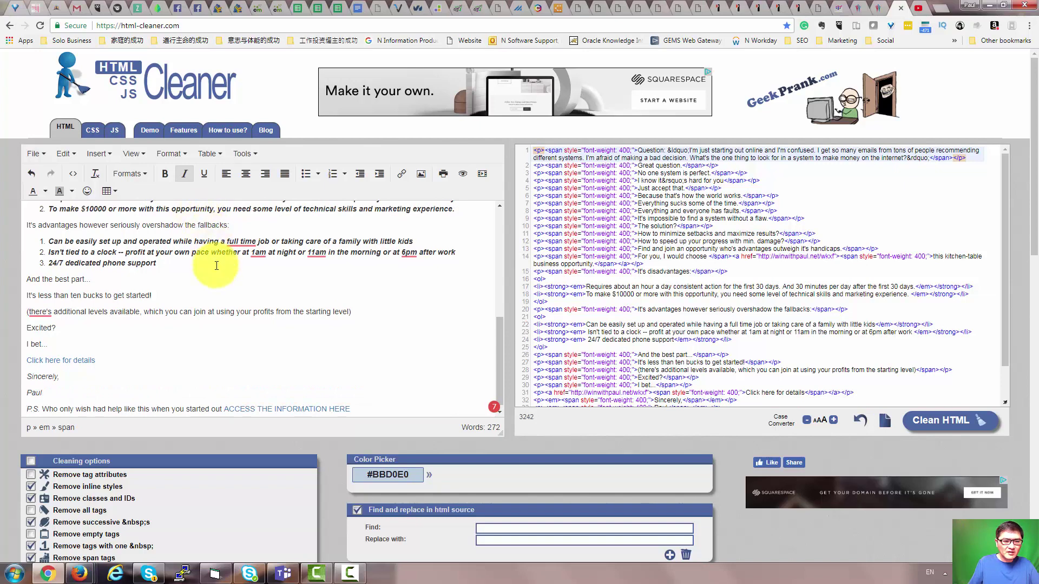
- Switch to the Imnica Mail campaign and replace the subject with "Are you afraid of making bad decision?"
scroll(216, 265, "up", 10)
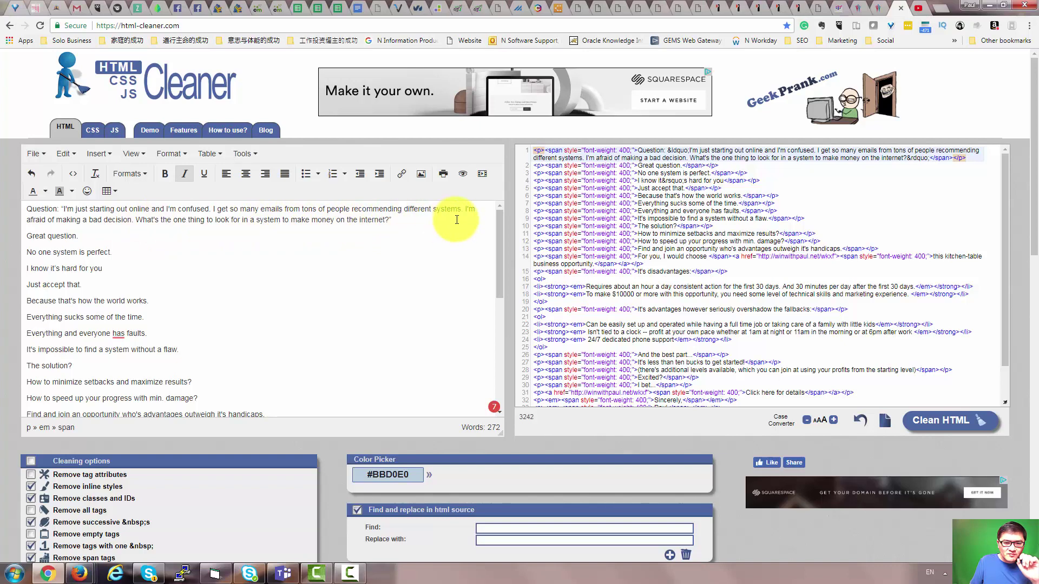
left_click_drag(464, 210, 128, 219)
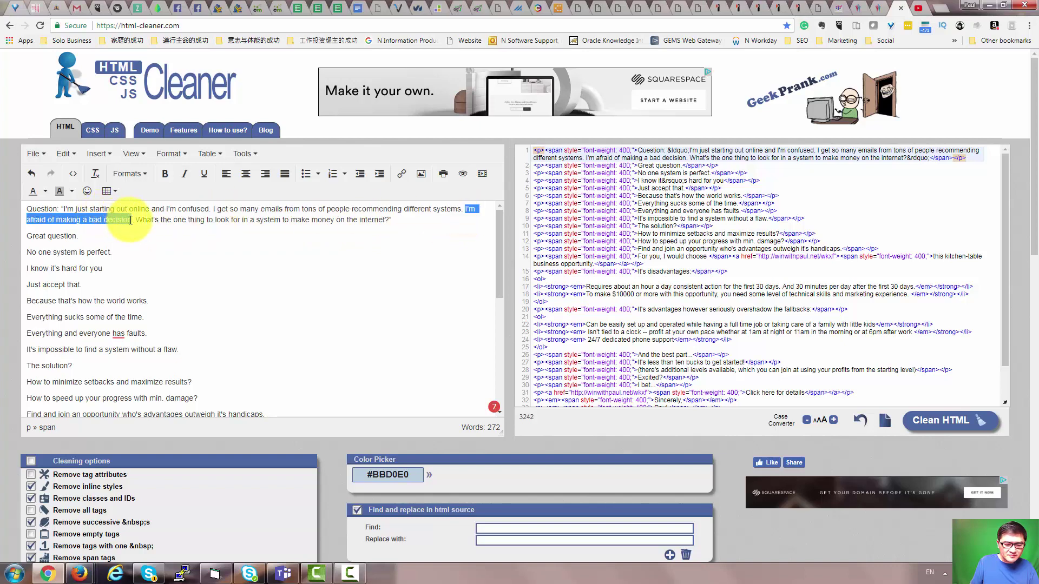
left_click(259, 285)
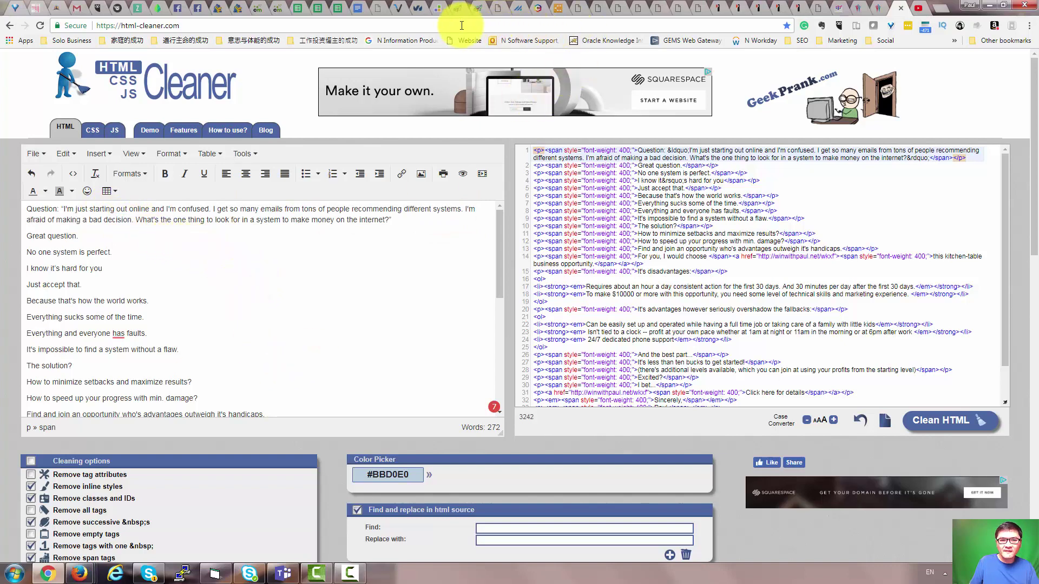
key("alt+Tab")
key("alt+Tab")
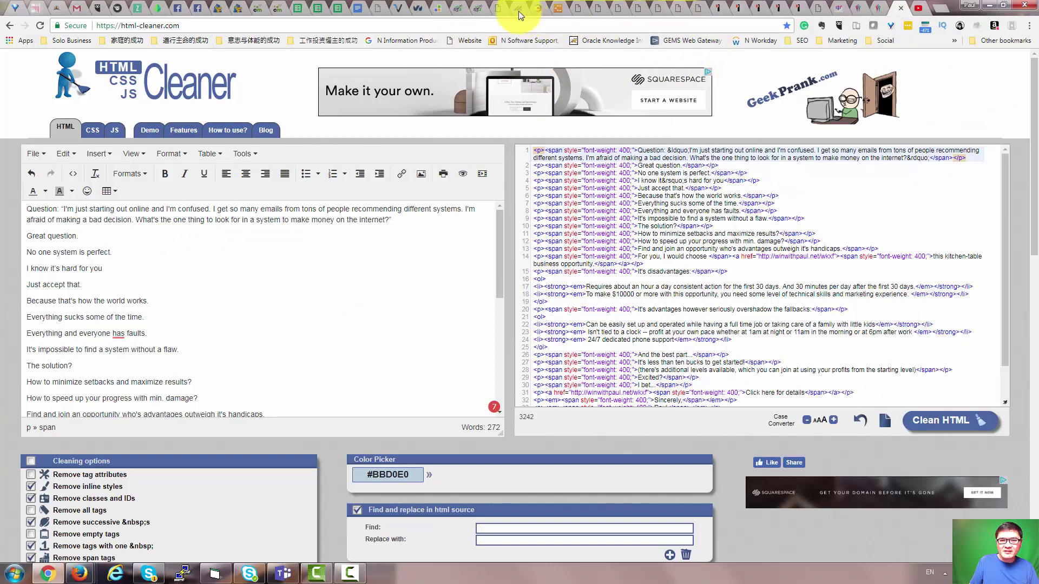
left_click(479, 9)
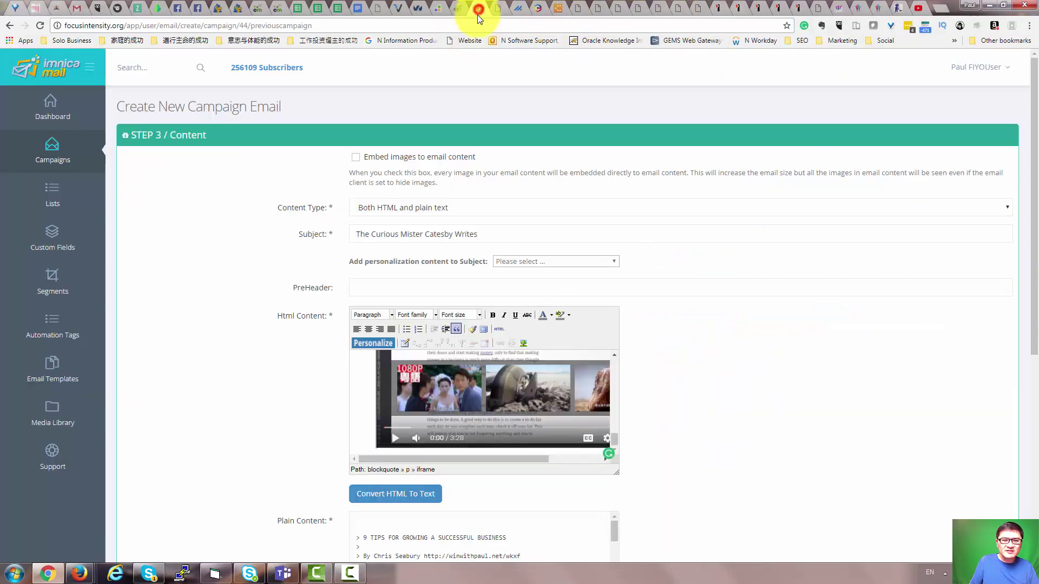
left_click(471, 204)
left_click(471, 206)
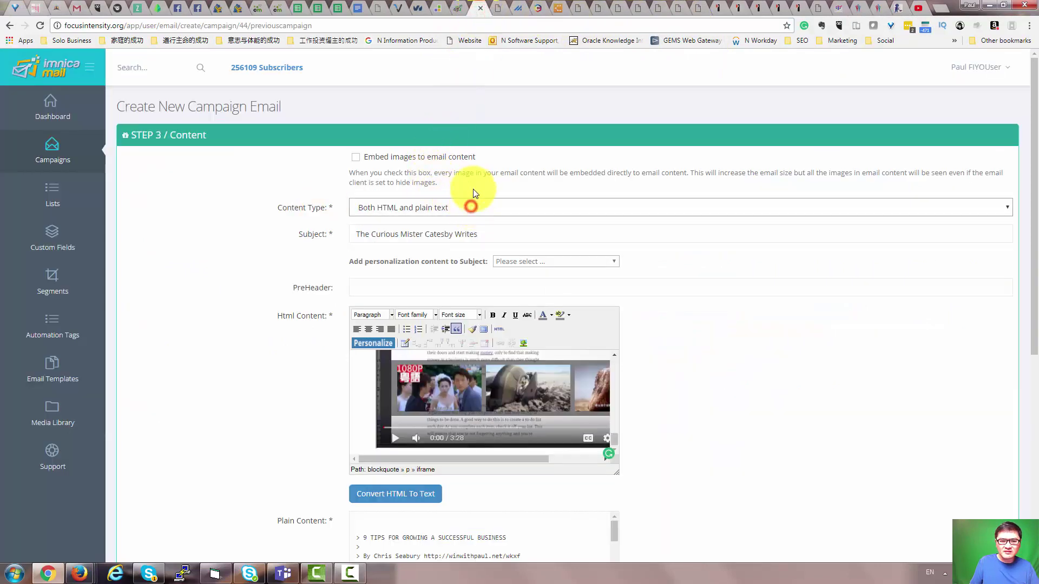
triple_click(470, 234)
type("Are you afraid of ma")
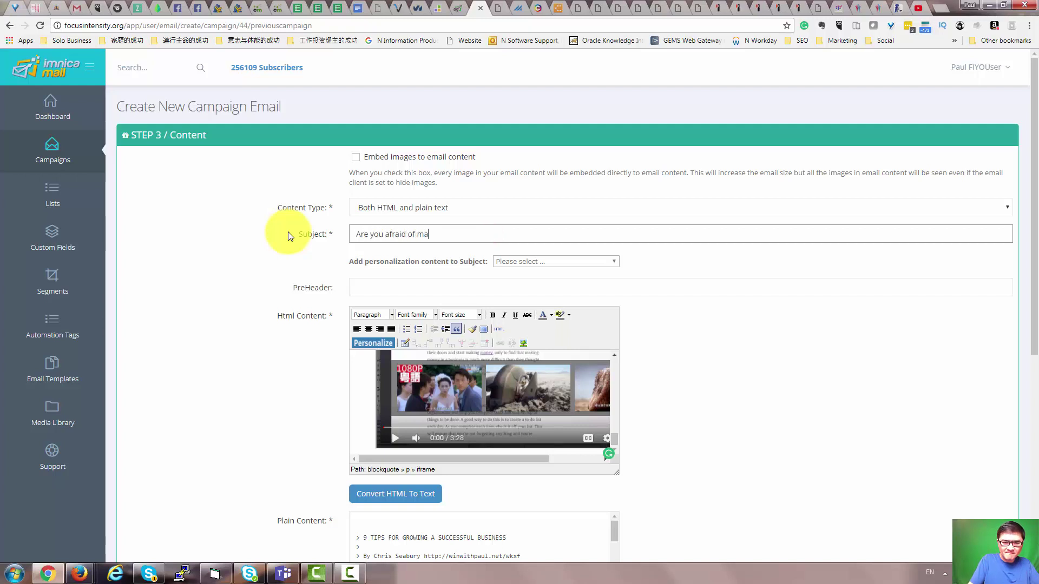
type("king bad decision?")
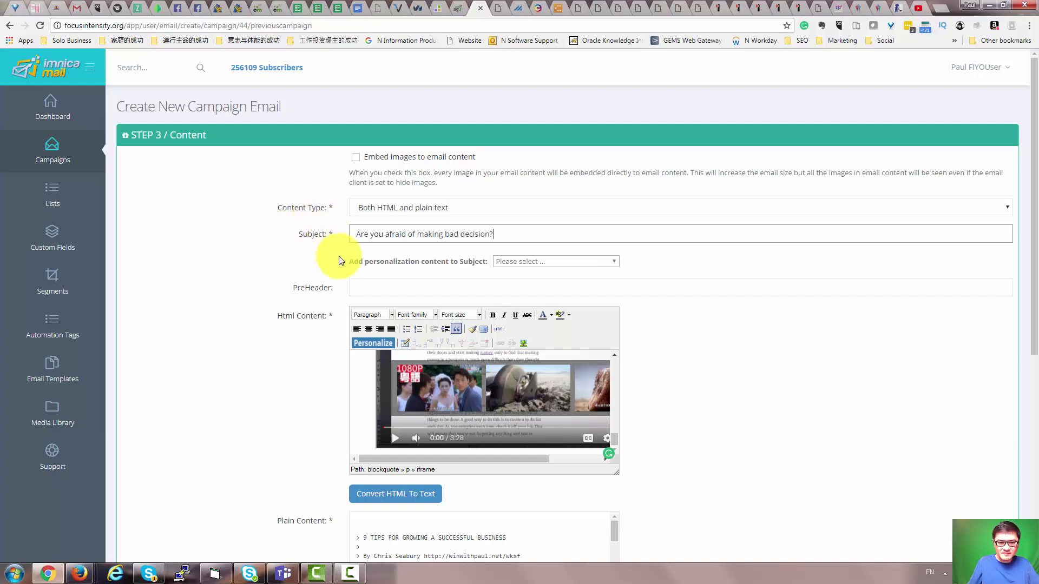
scroll(356, 270, "down", 1)
key("alt+Tab")
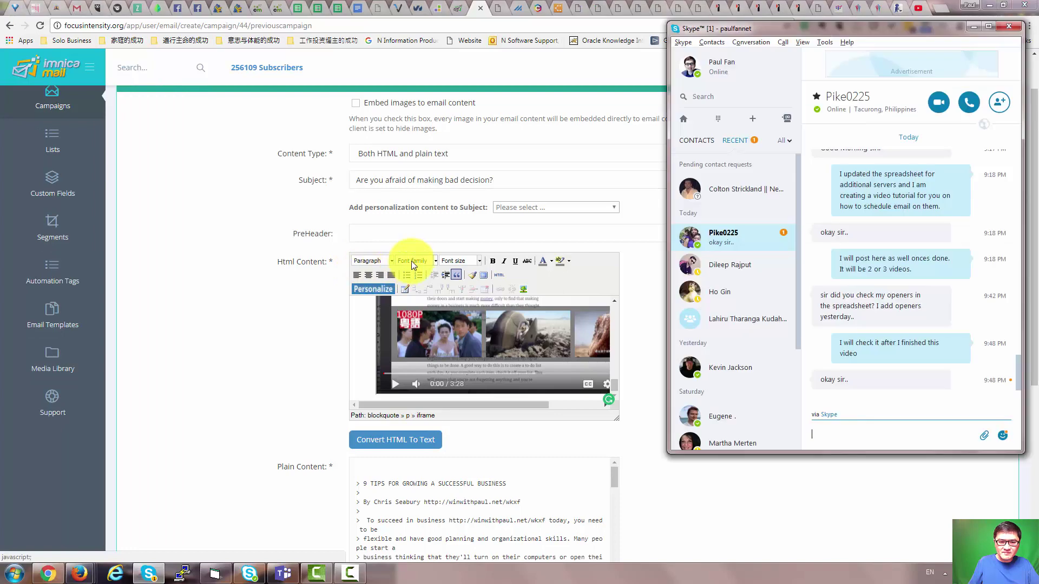
left_click(525, 185)
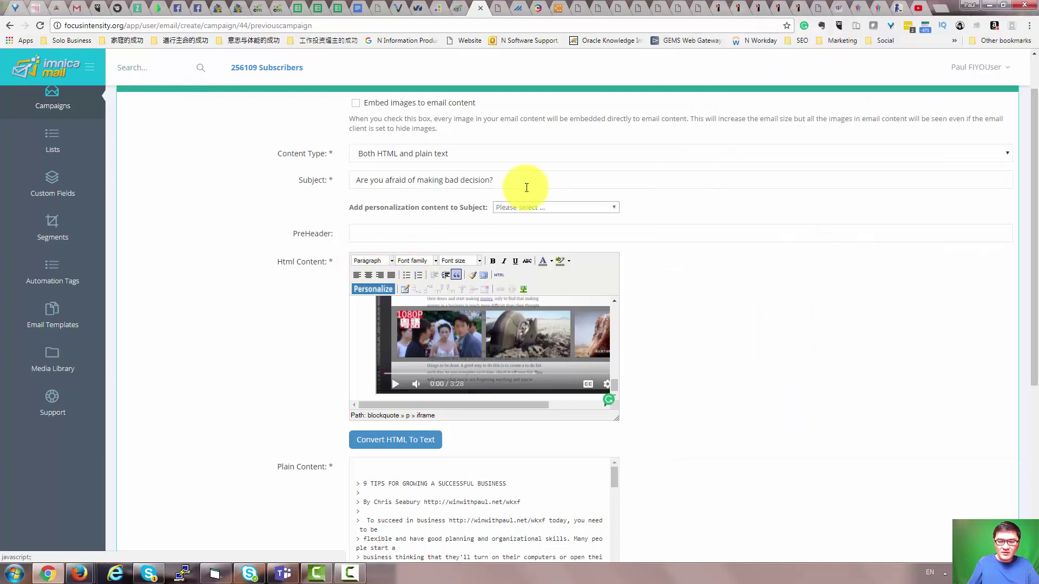
- Return to HTML Cleaner and check the email text and the link addresses in its HTML source
left_click(898, 9)
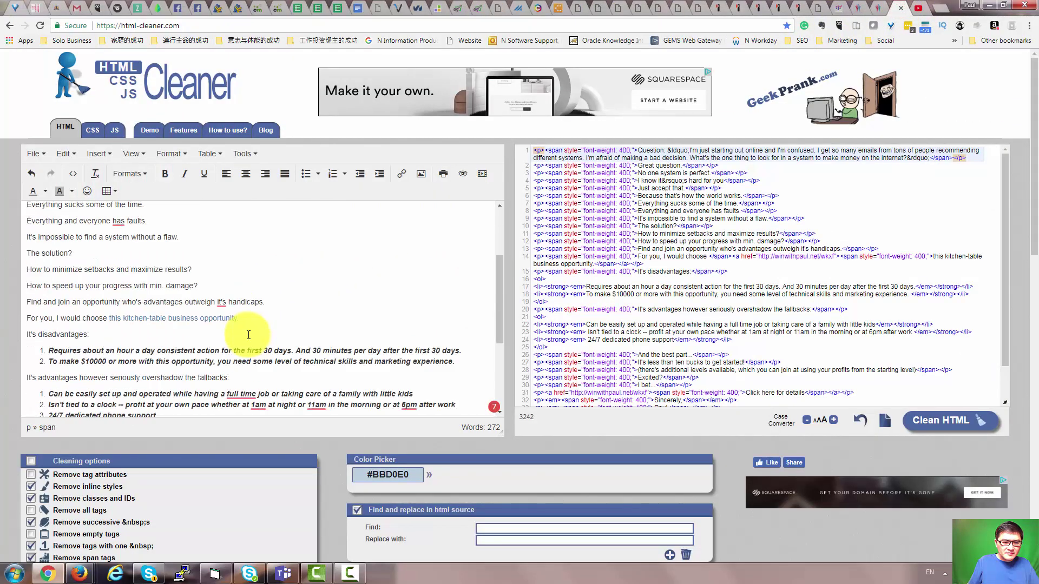
scroll(249, 335, "down", 5)
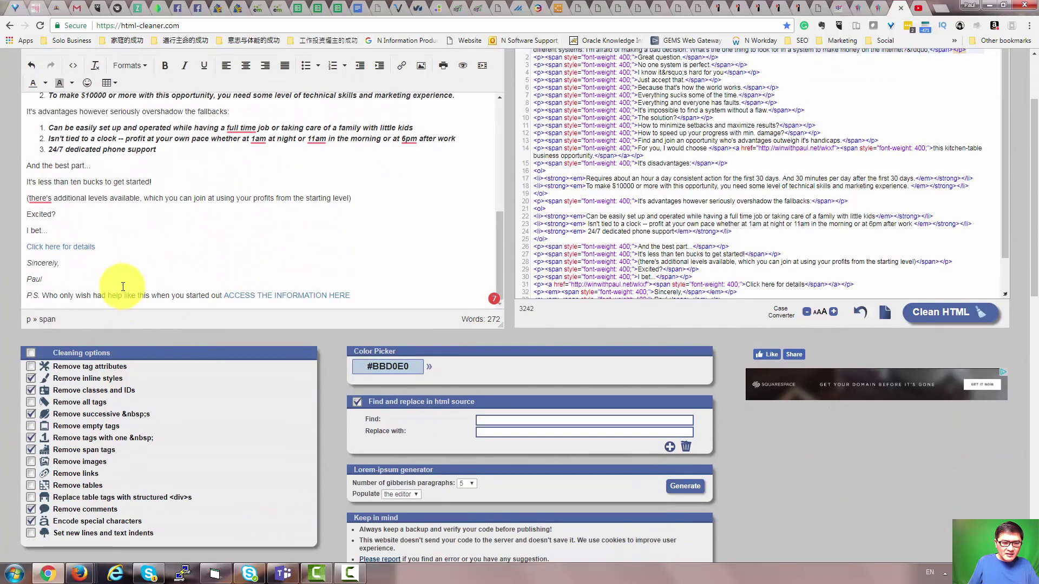
scroll(737, 278, "down", 8)
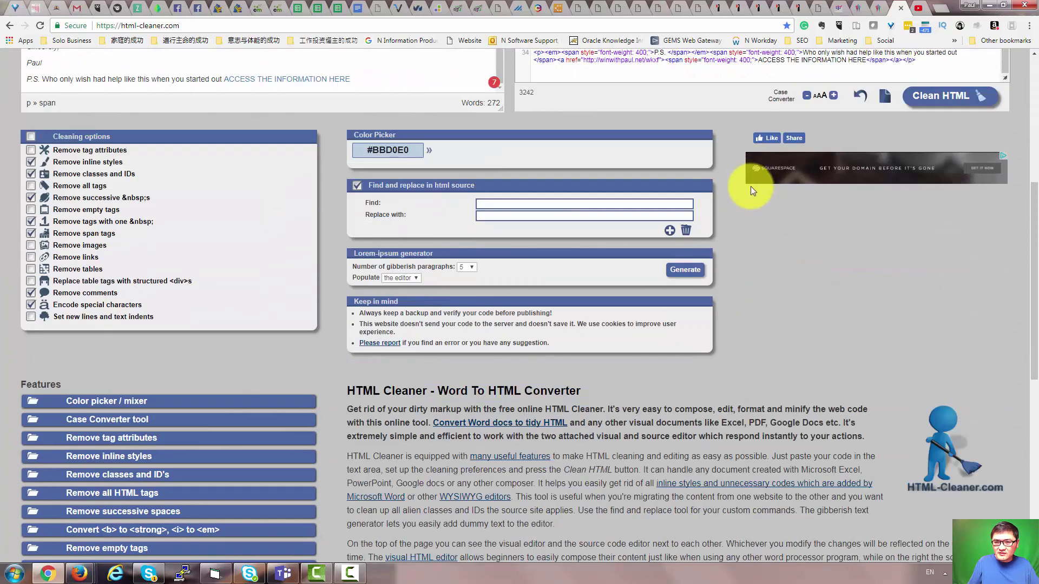
scroll(751, 186, "up", 3)
left_click(607, 225)
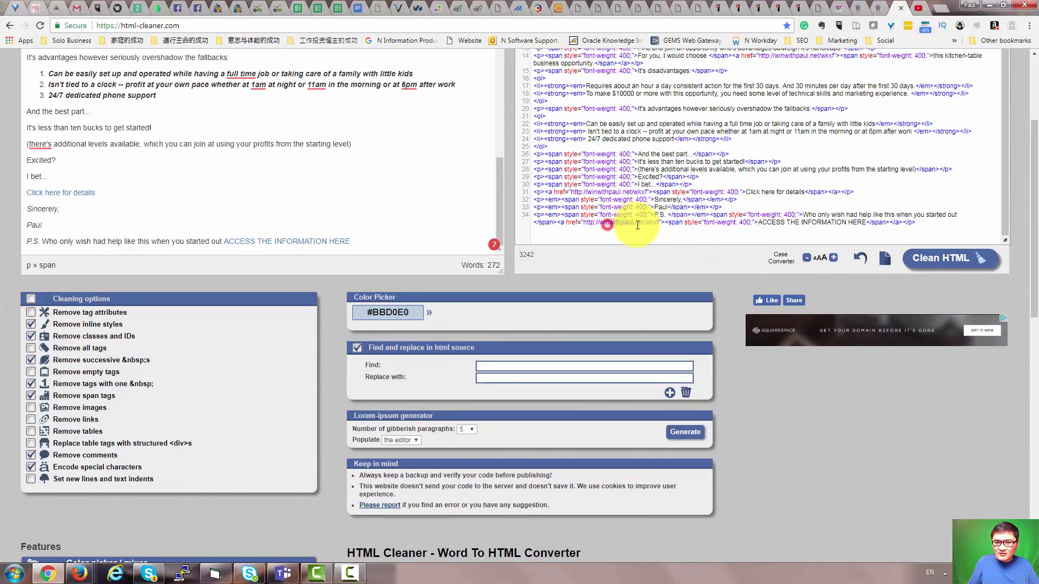
left_click_drag(604, 192, 648, 192)
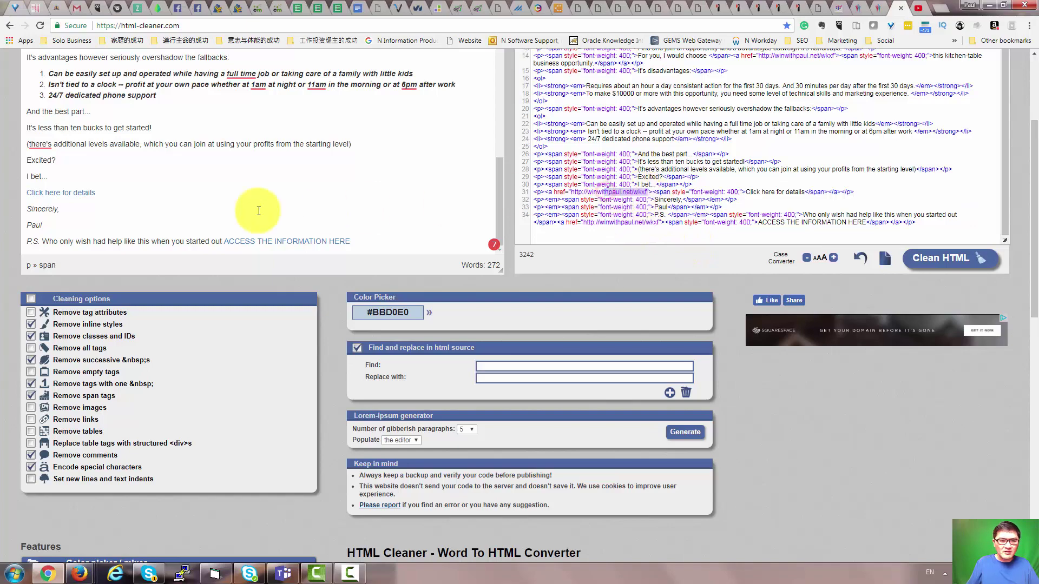
scroll(208, 181, "up", 10)
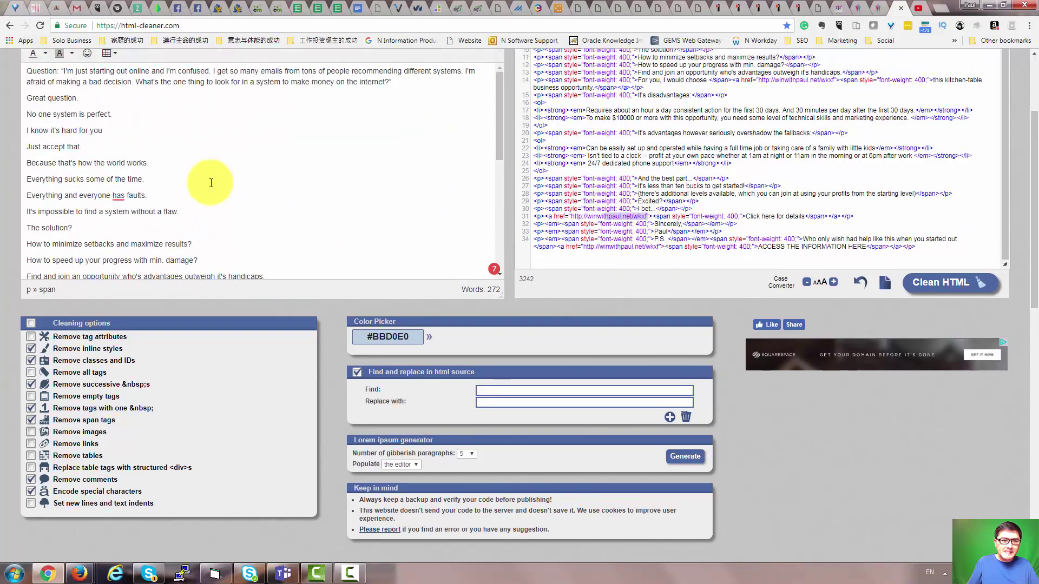
scroll(210, 182, "up", 3)
scroll(206, 192, "down", 5)
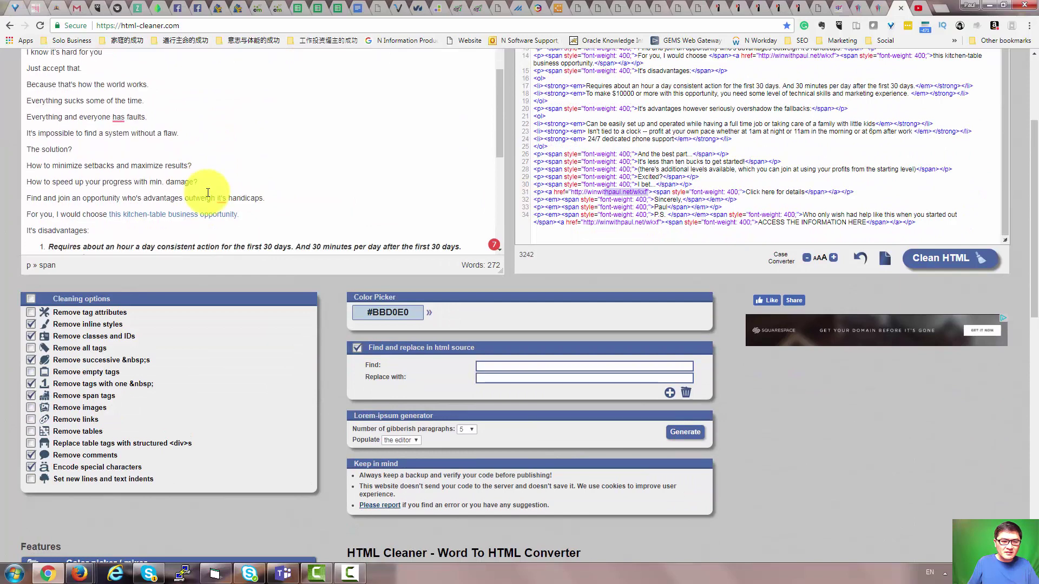
scroll(682, 181, "up", 8)
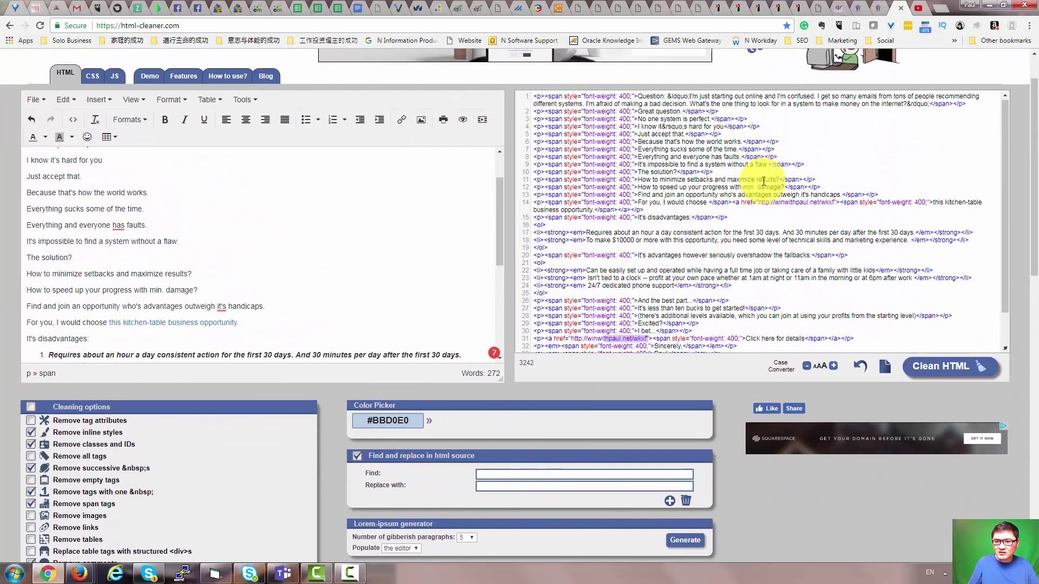
left_click_drag(773, 196, 817, 203)
left_click(398, 227)
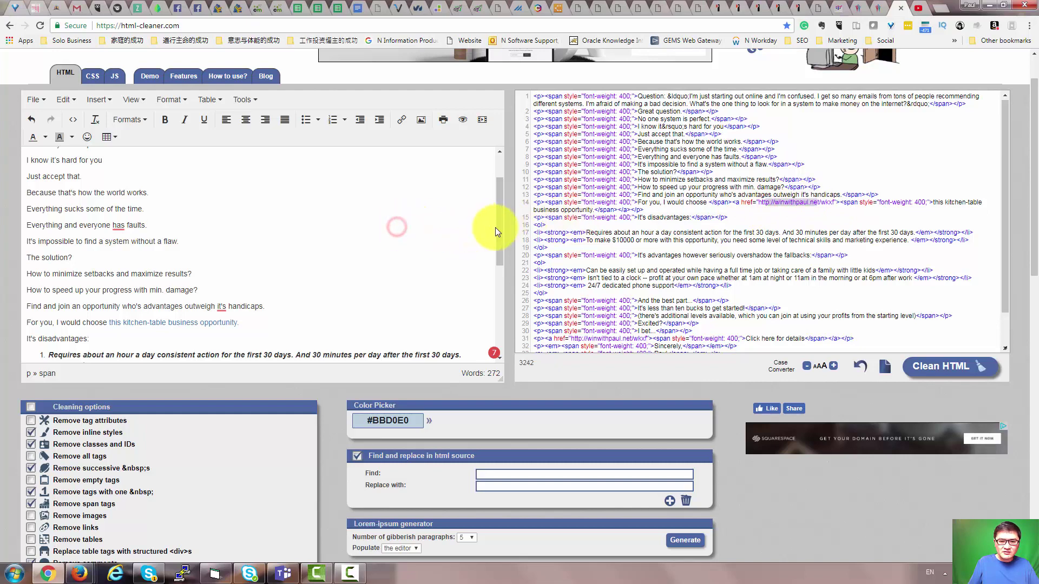
left_click_drag(495, 228, 508, 165)
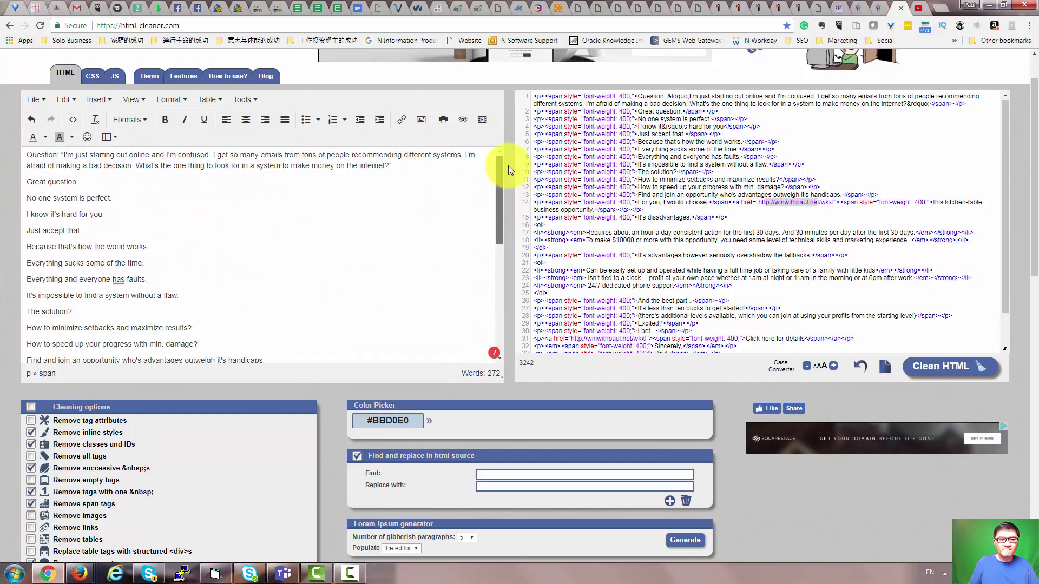
left_click(621, 187)
key("ctrl+a")
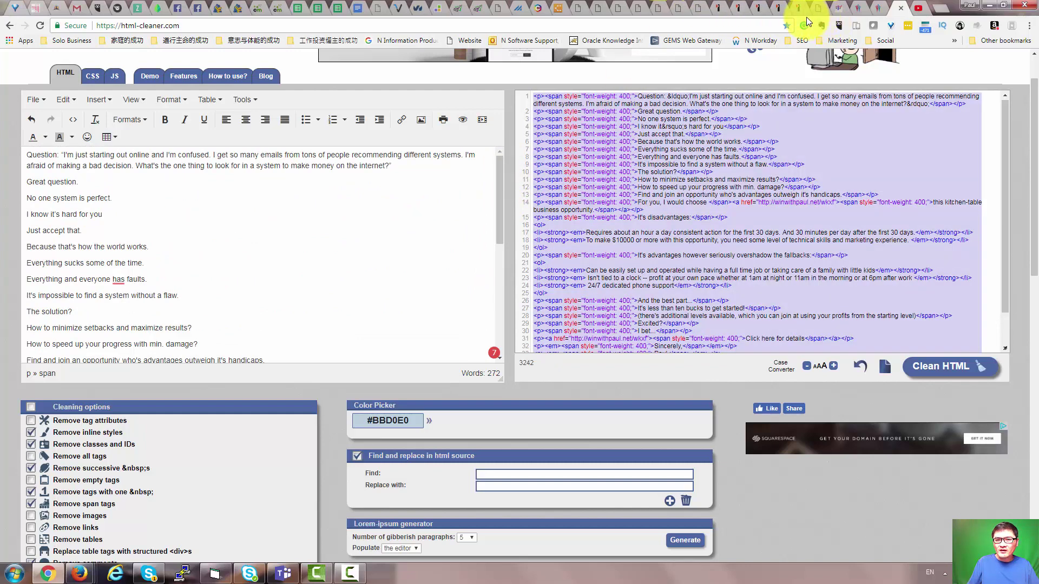
left_click(478, 9)
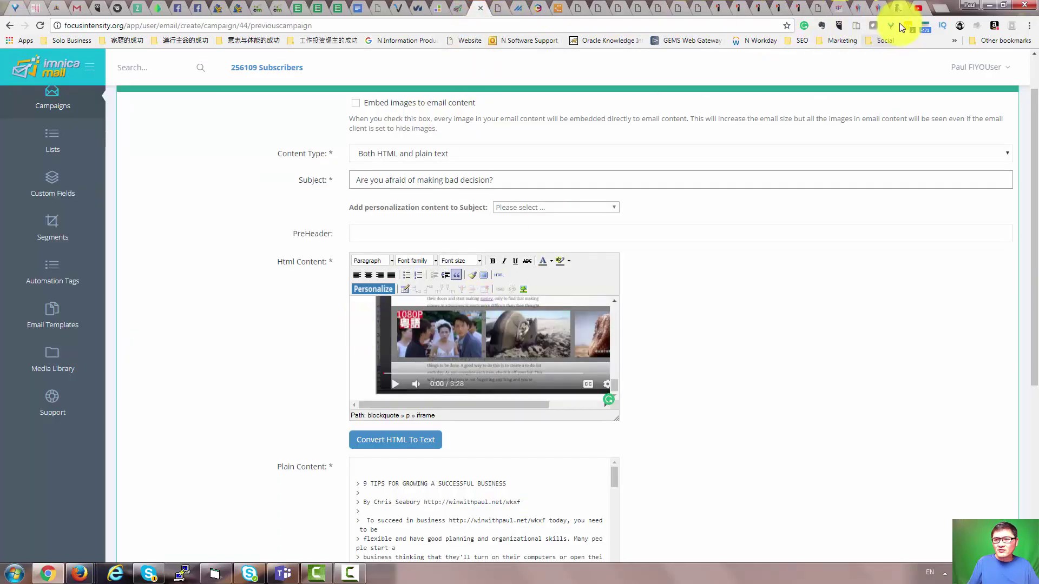
left_click(898, 9)
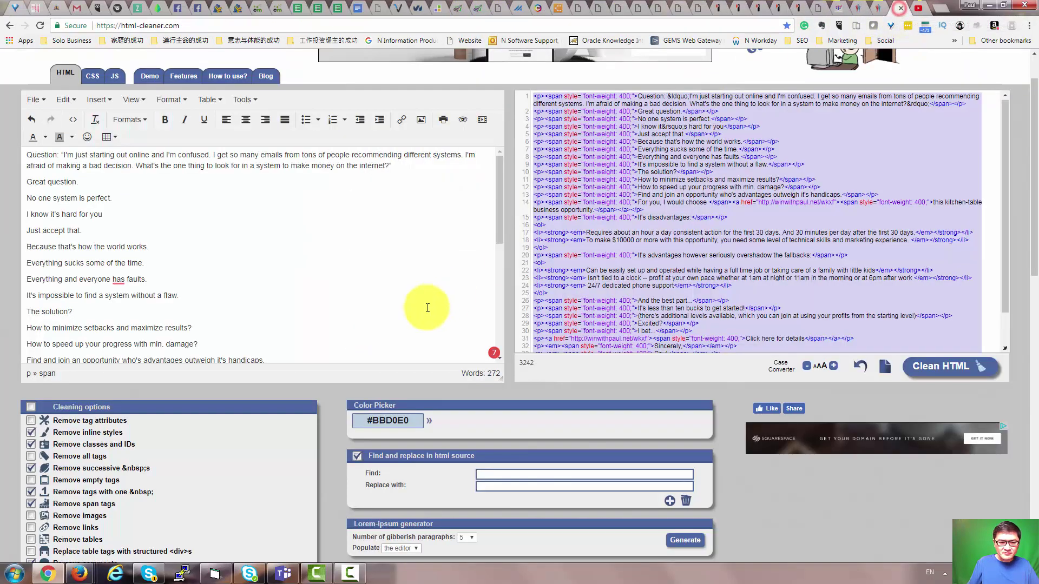
- Add a new line below the P.S. at the end of the email and start inserting an image there
scroll(336, 309, "down", 10)
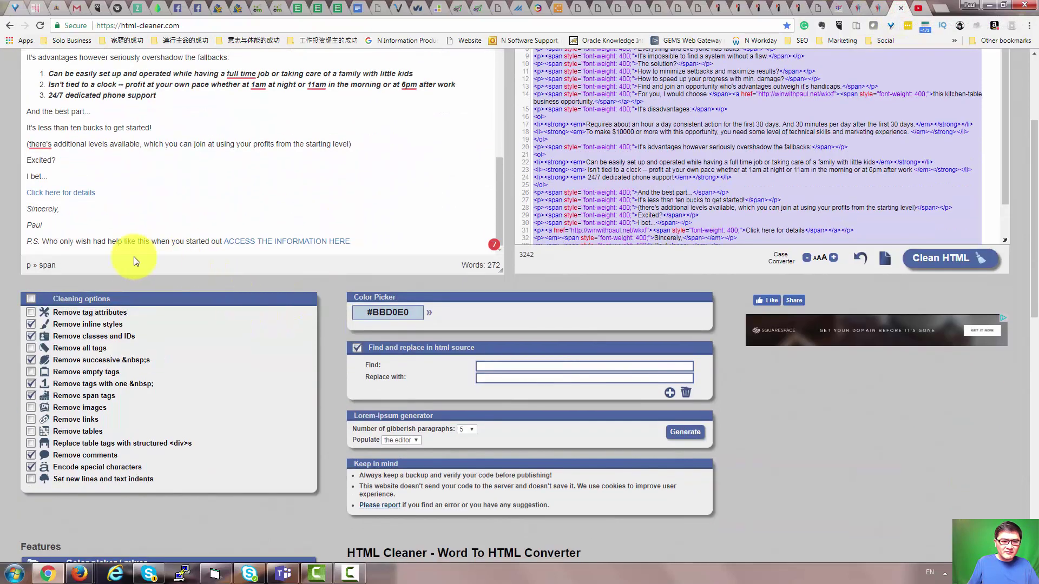
left_click(373, 242)
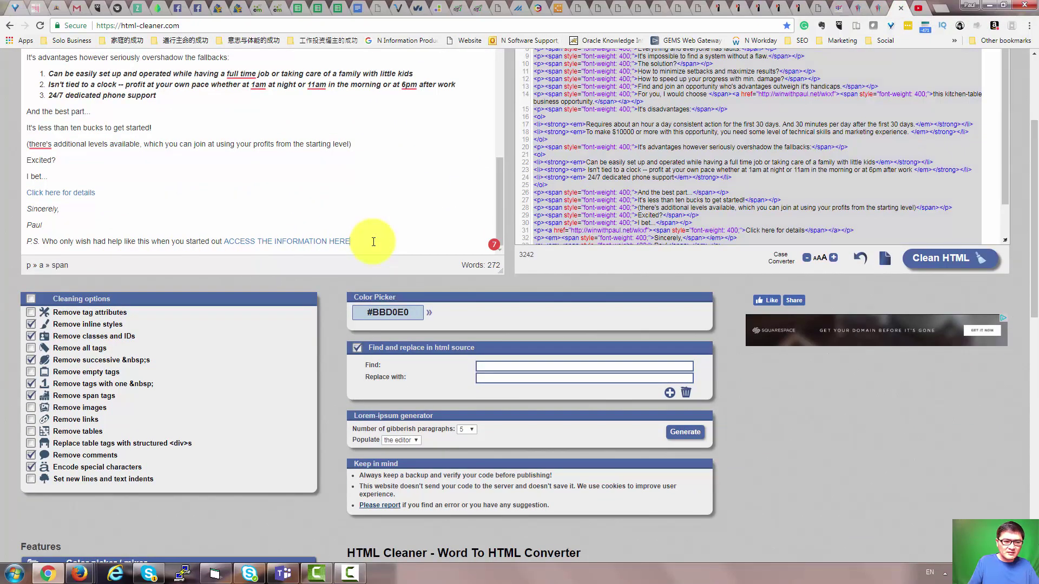
key("Return")
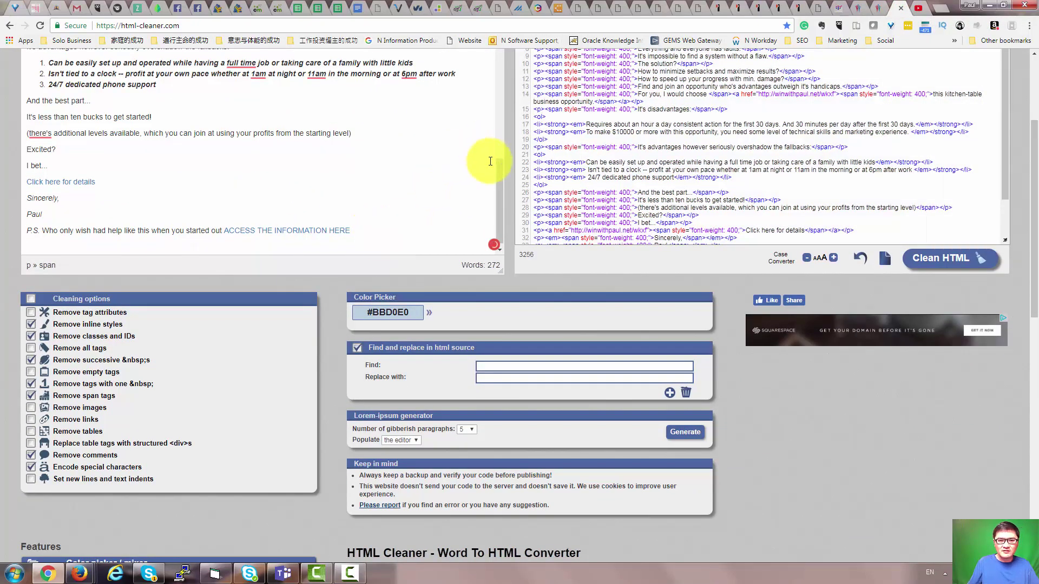
left_click_drag(499, 141, 501, 57)
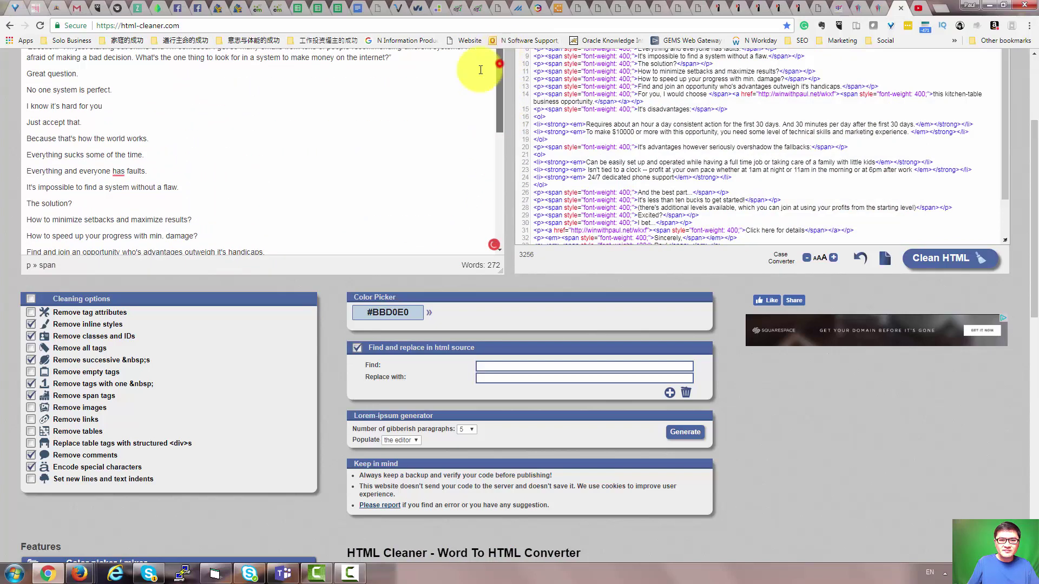
scroll(454, 92, "up", 3)
left_click(423, 178)
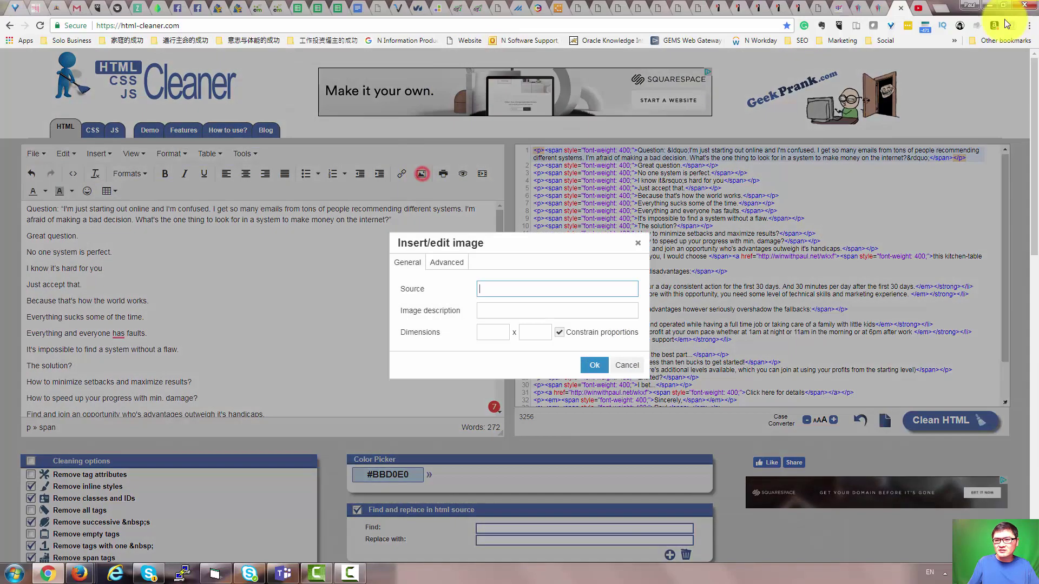
- Search the web for "100 life hacks" and open Lifehack's article "100 Life Hacks That Make Life Easier"
left_click(941, 7)
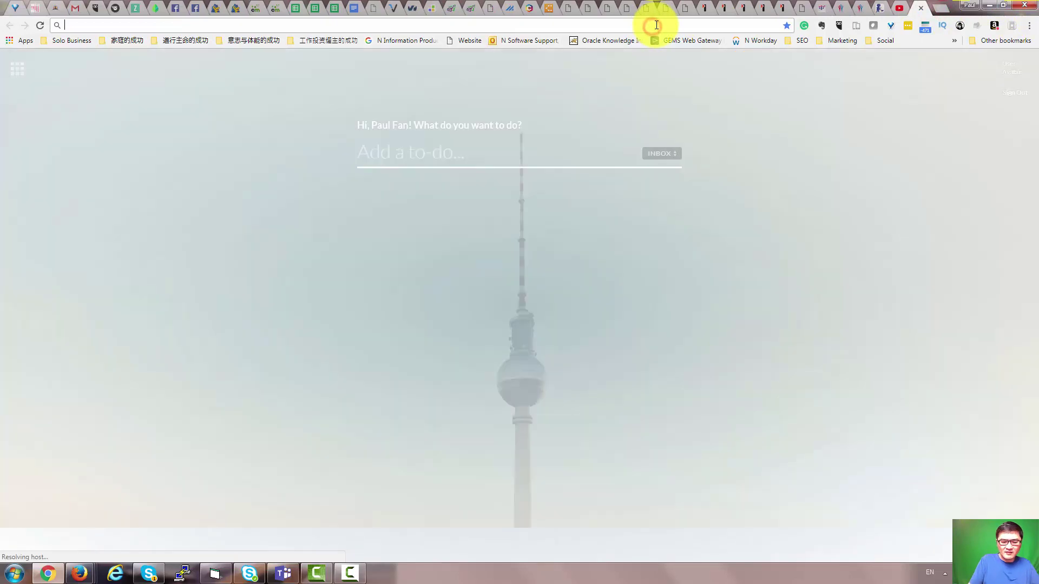
type("100 ")
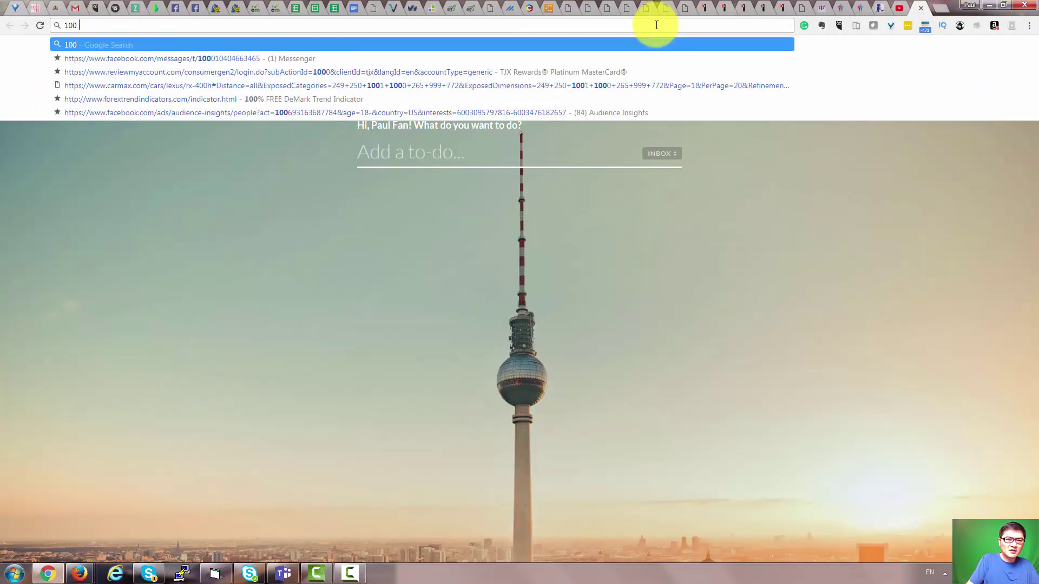
type("life")
key("Return")
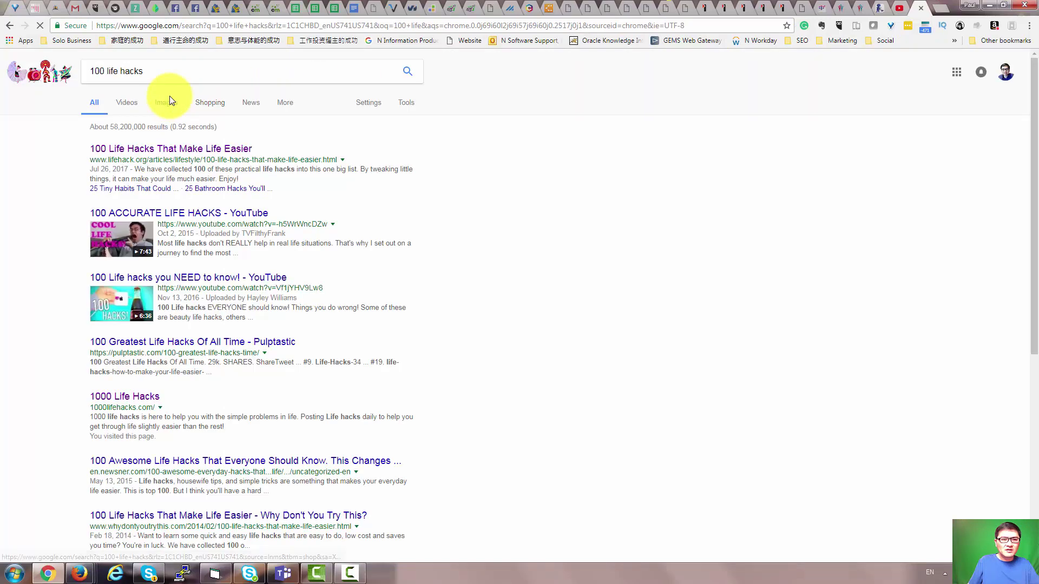
left_click(137, 149)
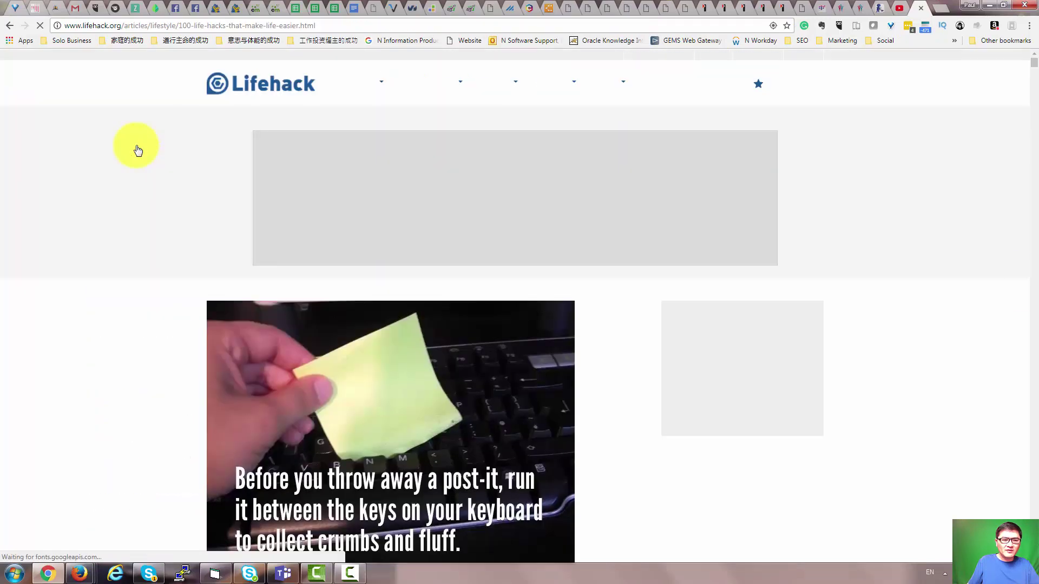
- Find the "Bounce batteries to see if their good or bad" picture in the article and copy its image address
left_click_drag(1032, 65, 1034, 137)
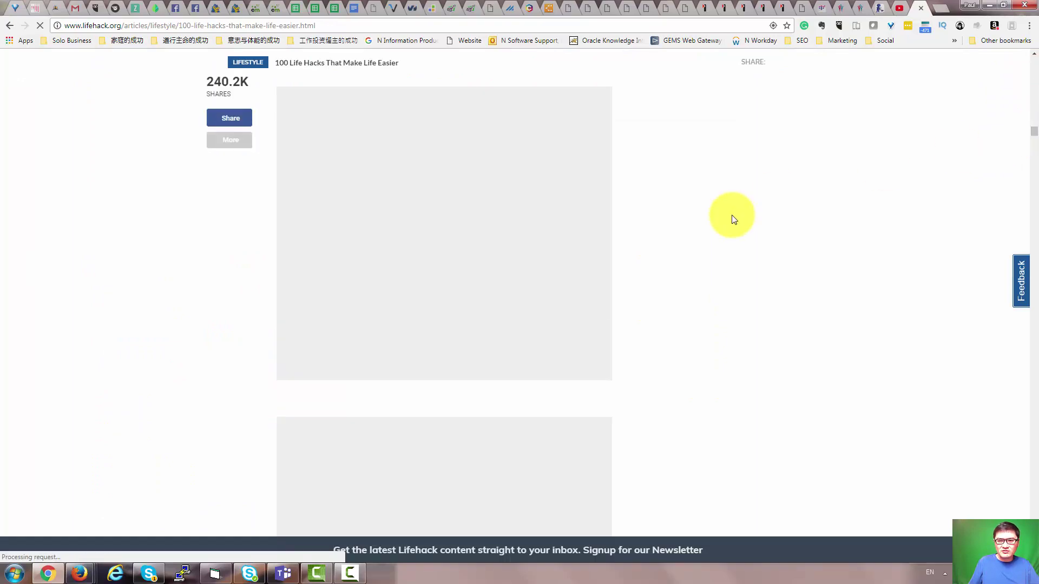
scroll(731, 216, "down", 3)
scroll(731, 216, "down", 6)
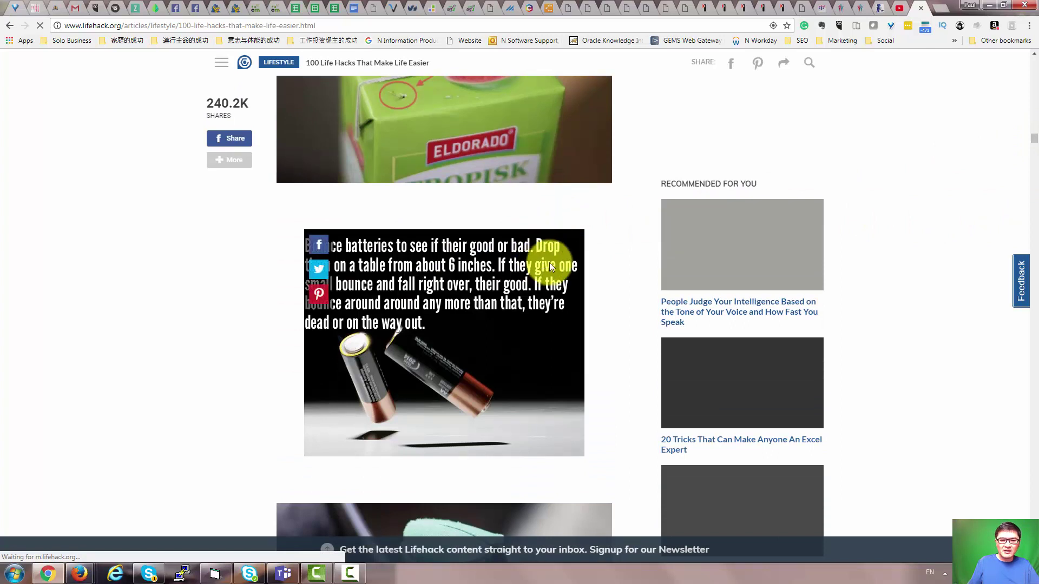
right_click(388, 313)
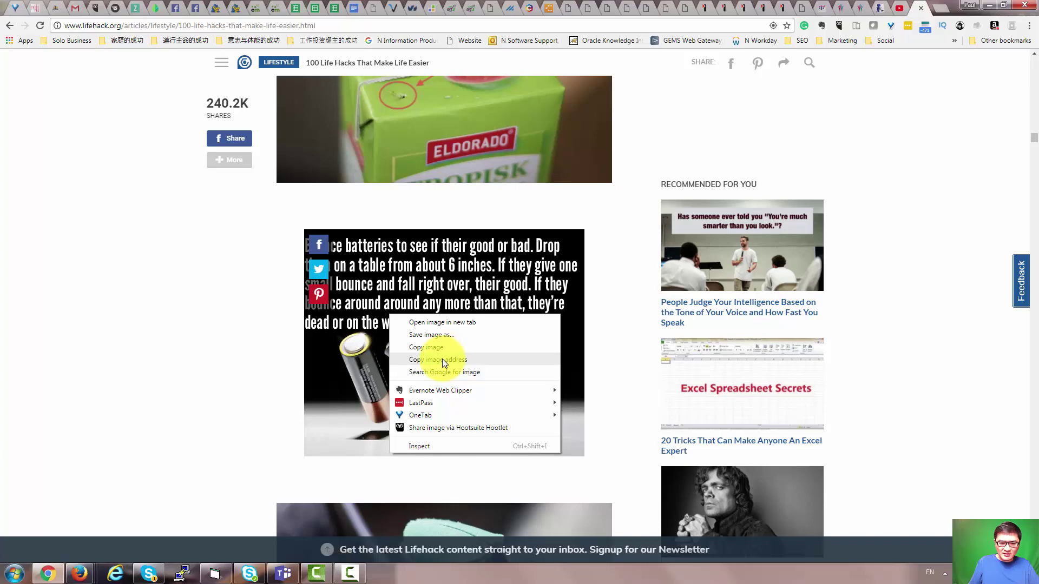
left_click(442, 359)
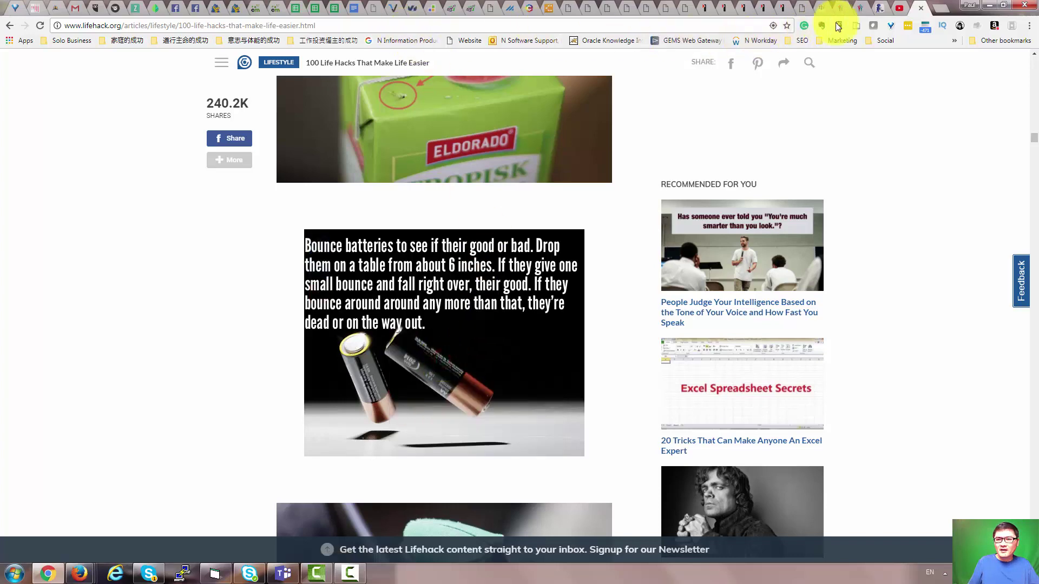
- Return to HTML Cleaner and insert the battery picture below the P.S., using the copied address as the image source
left_click(876, 12)
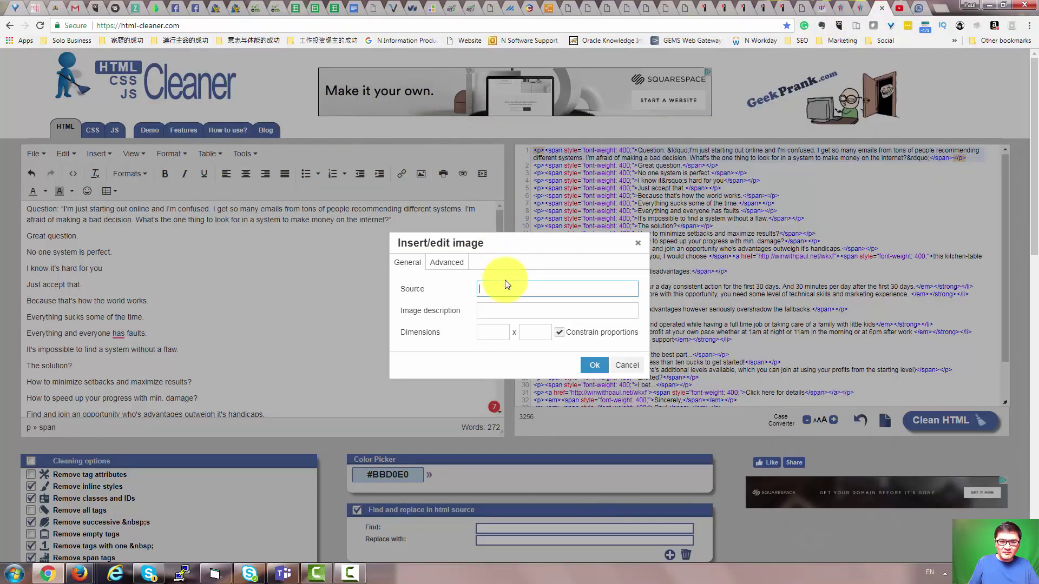
key("ctrl+v")
left_click(595, 366)
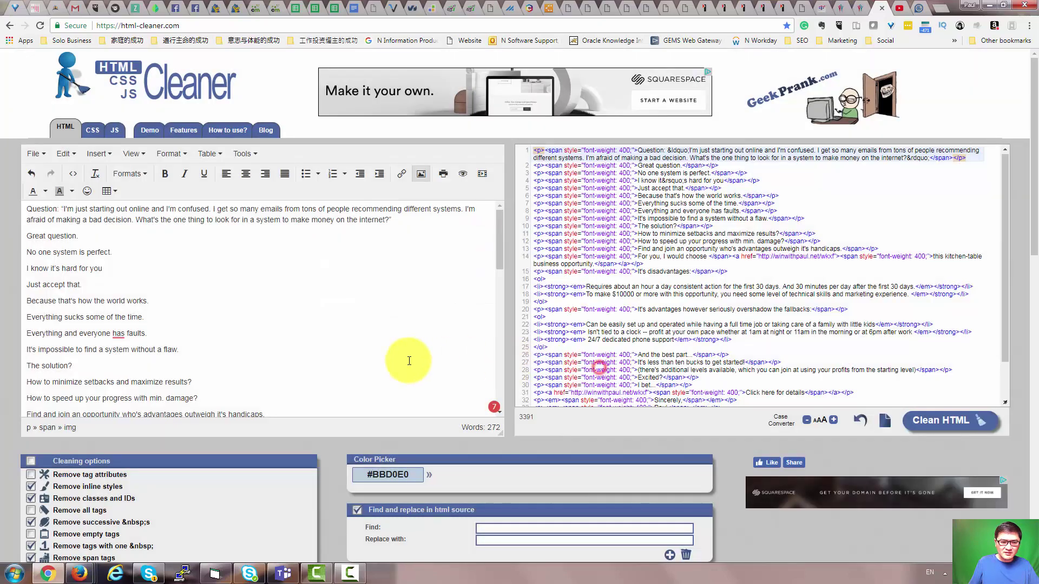
- Add the line "Life Hack:" between the P.S. and the battery picture
left_click_drag(501, 248, 503, 336)
left_click(371, 360)
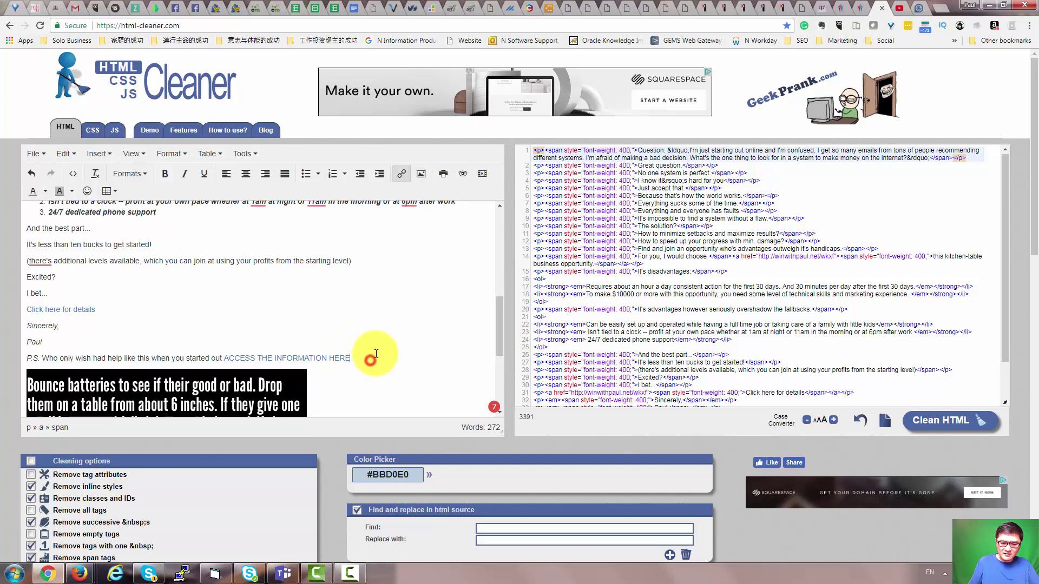
key("Return")
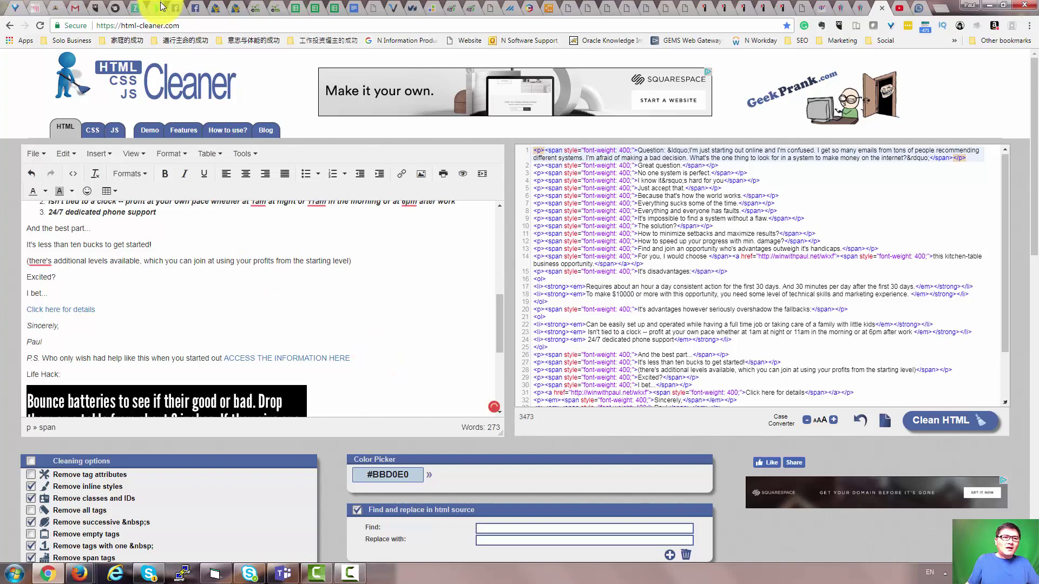
- Switch to Gmail and look through the inbox for subscriber replies to earlier email campaigns
left_click(75, 8)
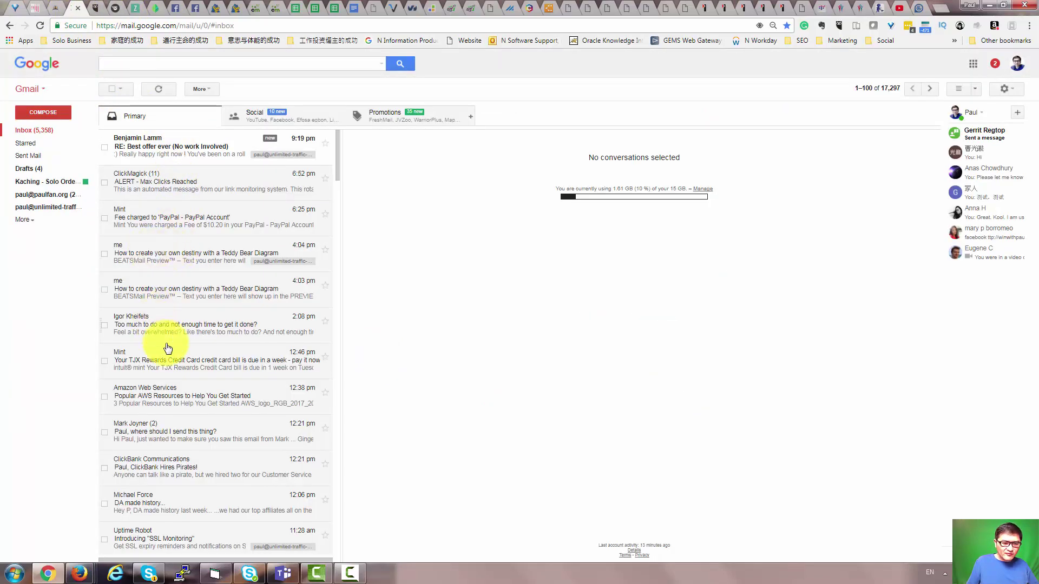
scroll(196, 397, "down", 1)
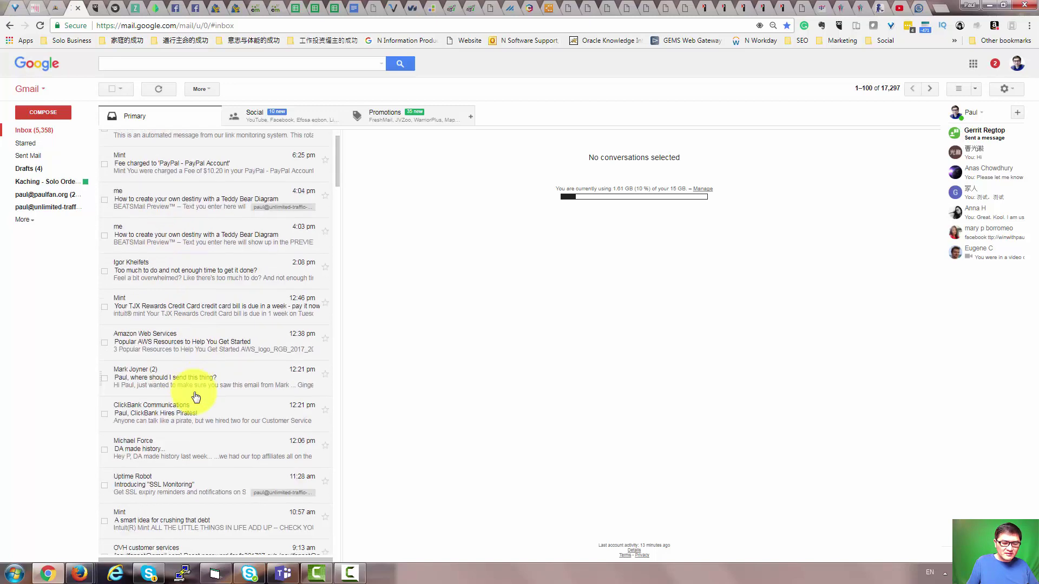
scroll(196, 398, "down", 3)
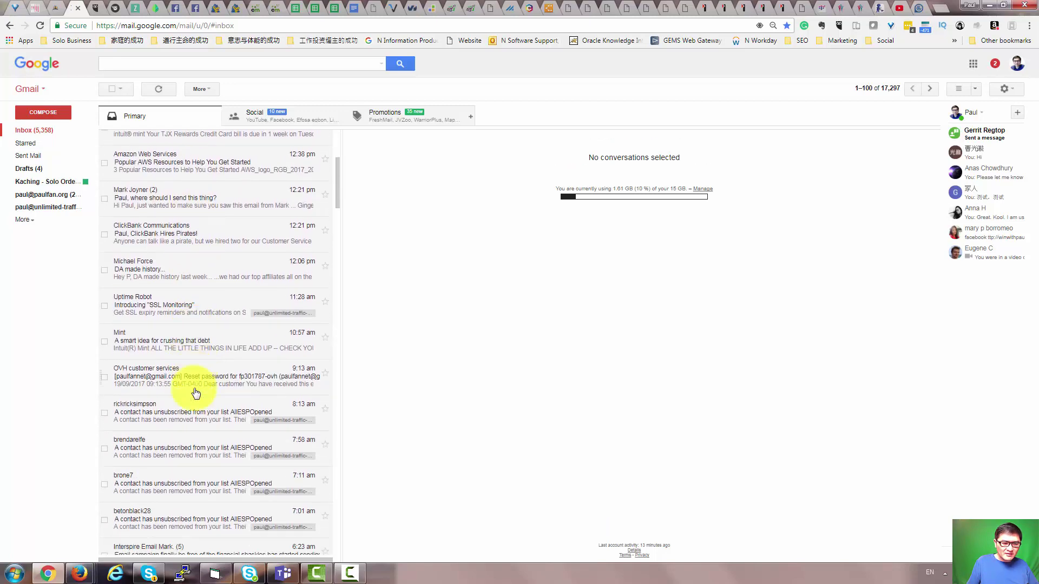
scroll(196, 394, "down", 3)
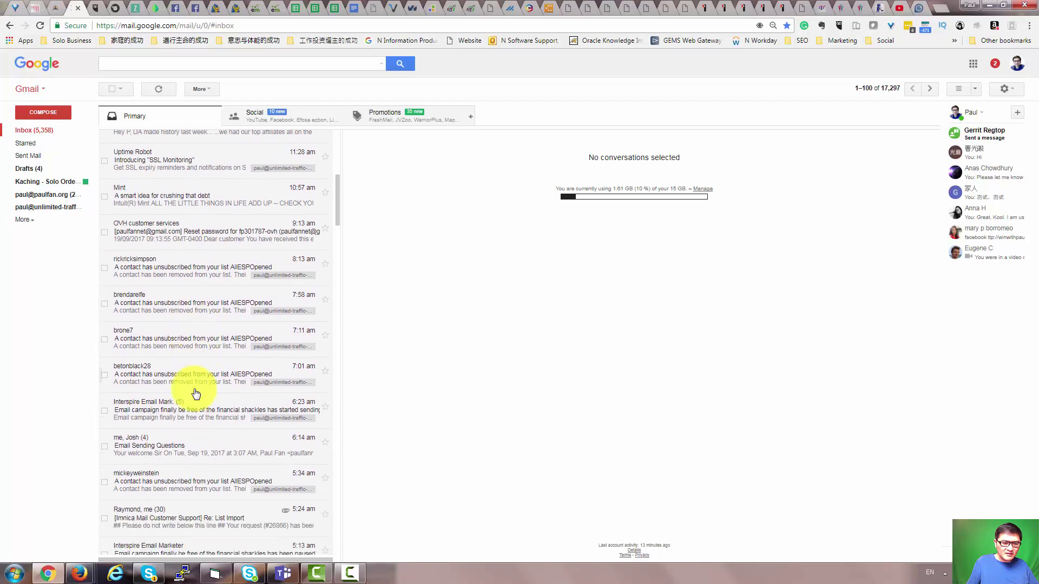
scroll(195, 394, "down", 1)
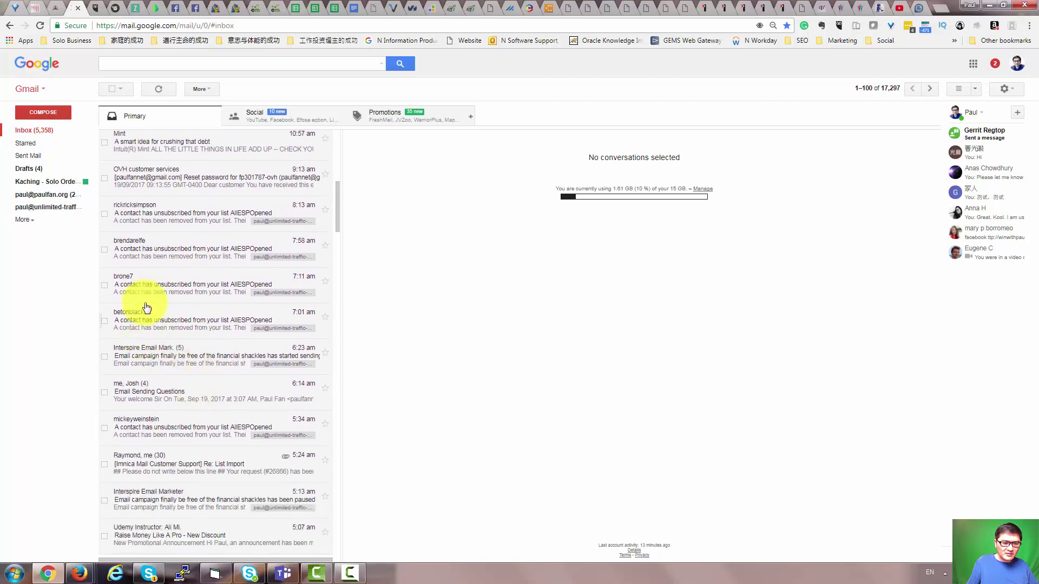
scroll(180, 394, "down", 1)
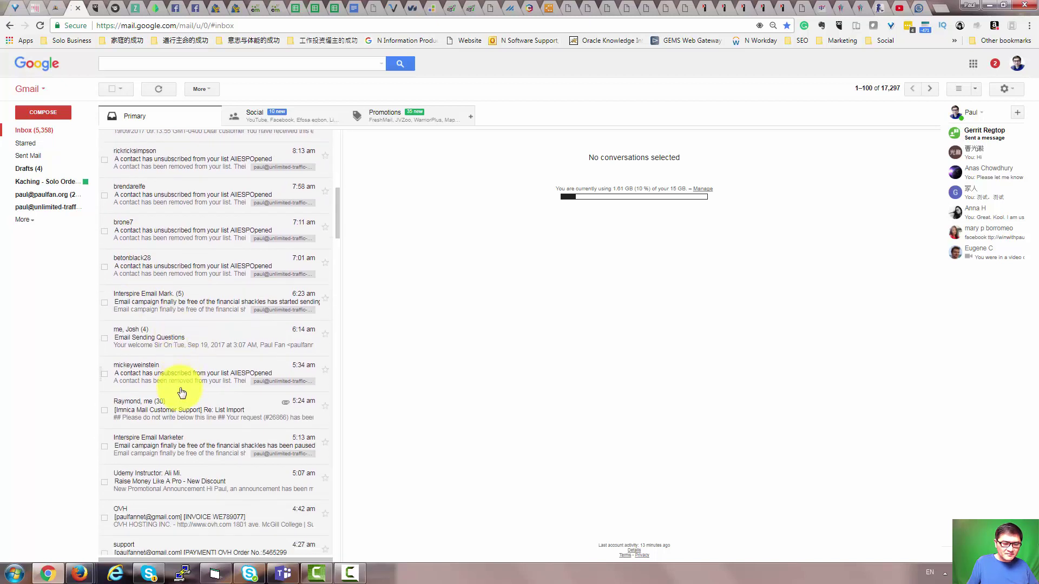
scroll(182, 390, "up", 2)
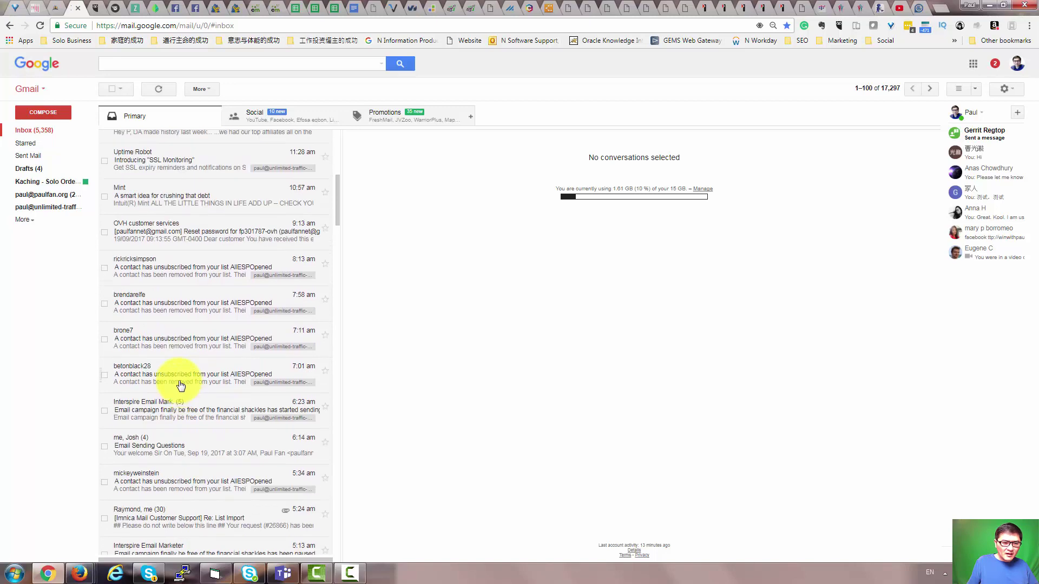
scroll(180, 385, "up", 2)
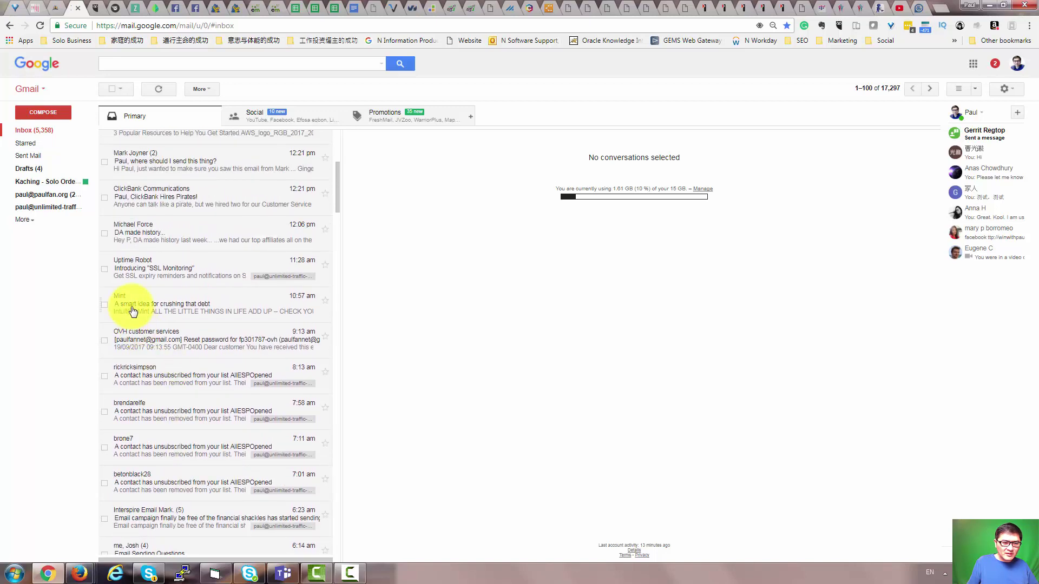
scroll(138, 276, "up", 1)
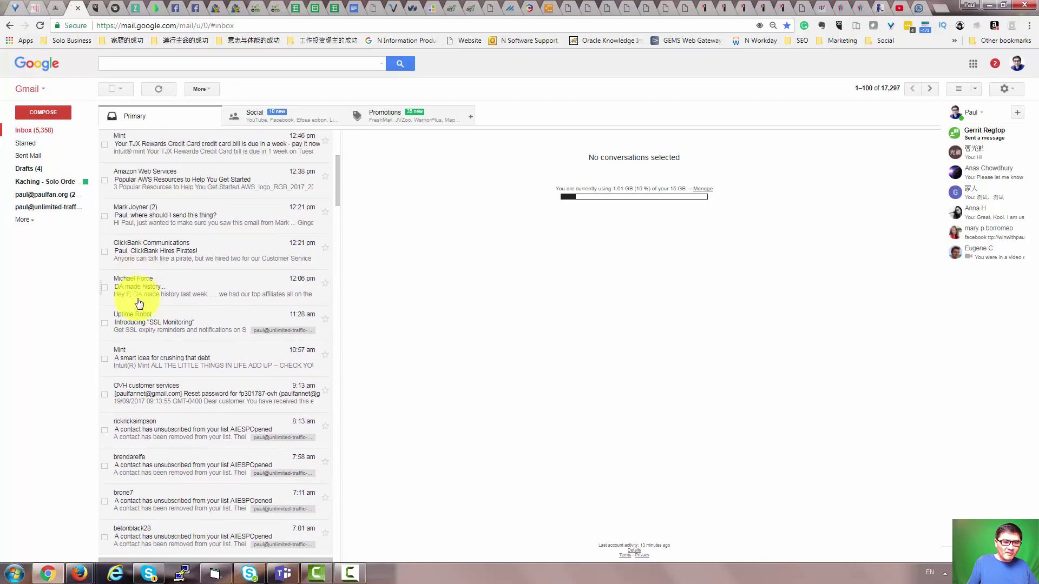
scroll(154, 303, "up", 2)
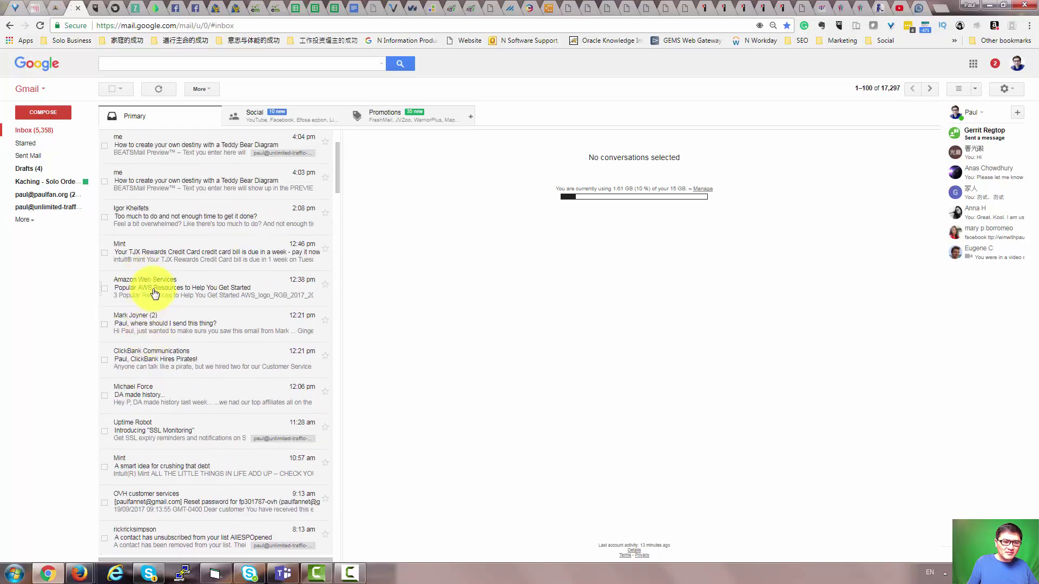
scroll(154, 292, "up", 2)
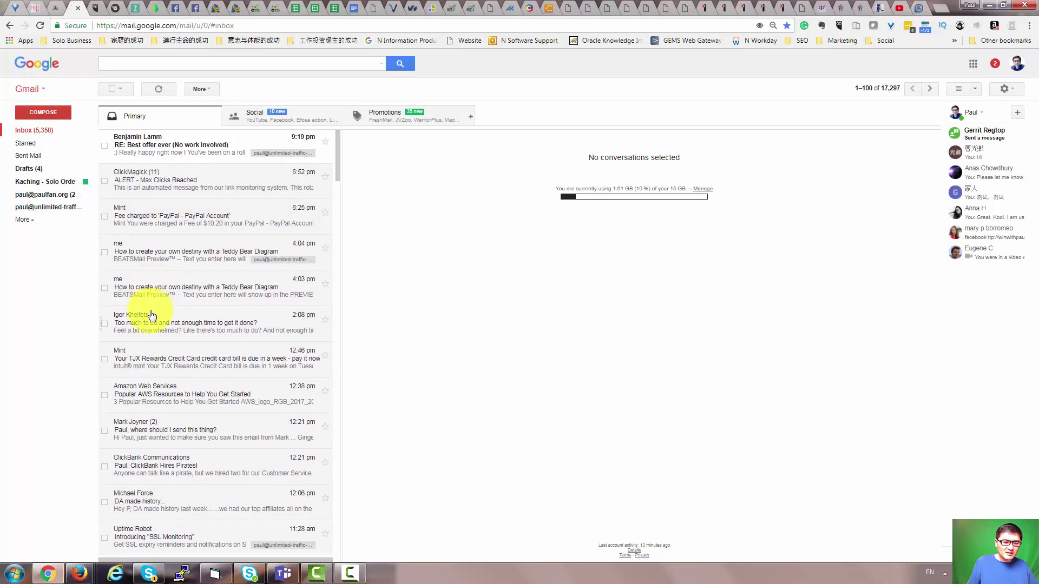
scroll(151, 314, "down", 10)
scroll(157, 340, "down", 2)
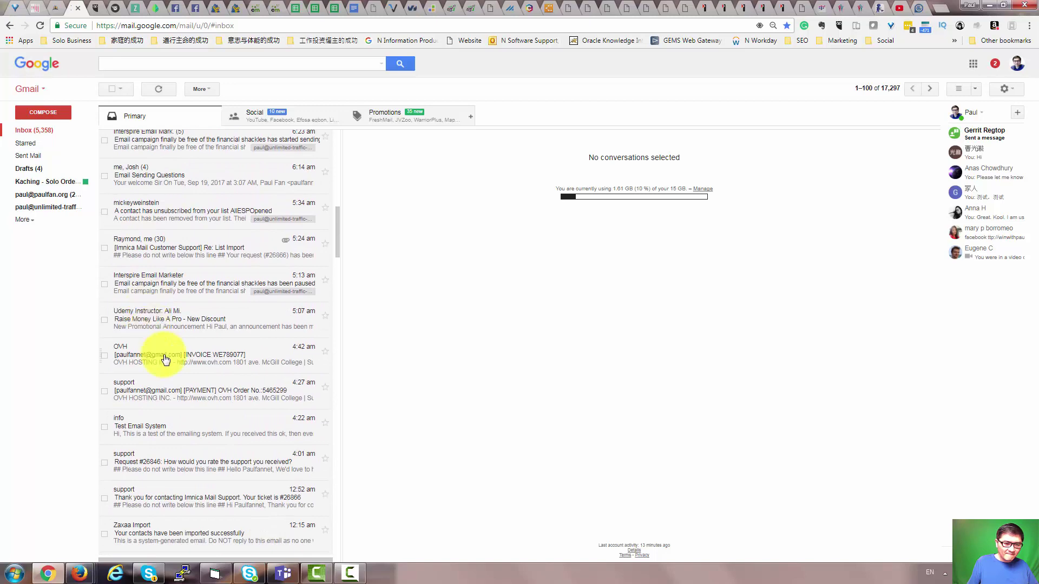
scroll(164, 354, "down", 2)
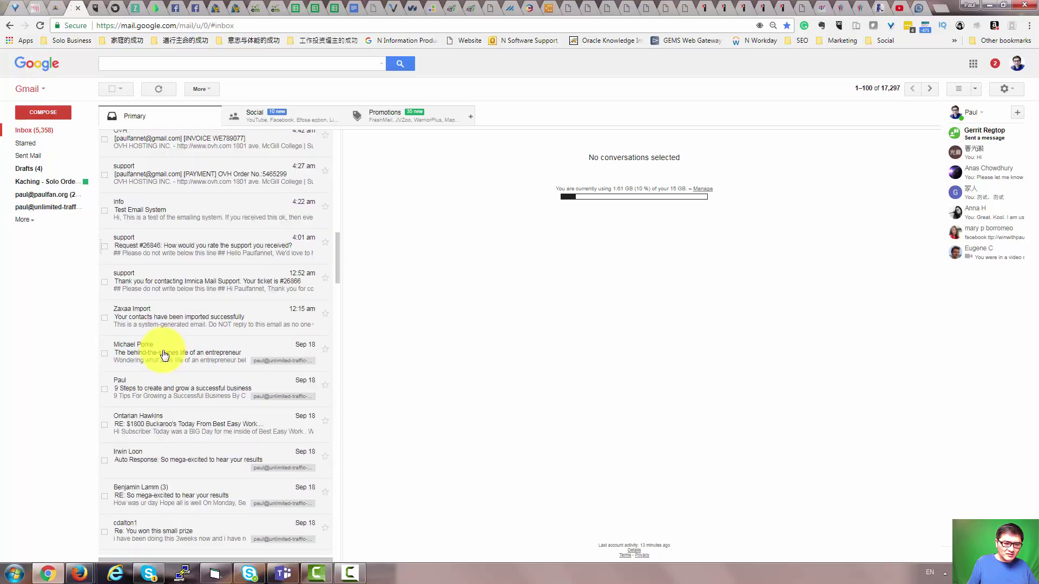
scroll(164, 354, "down", 1)
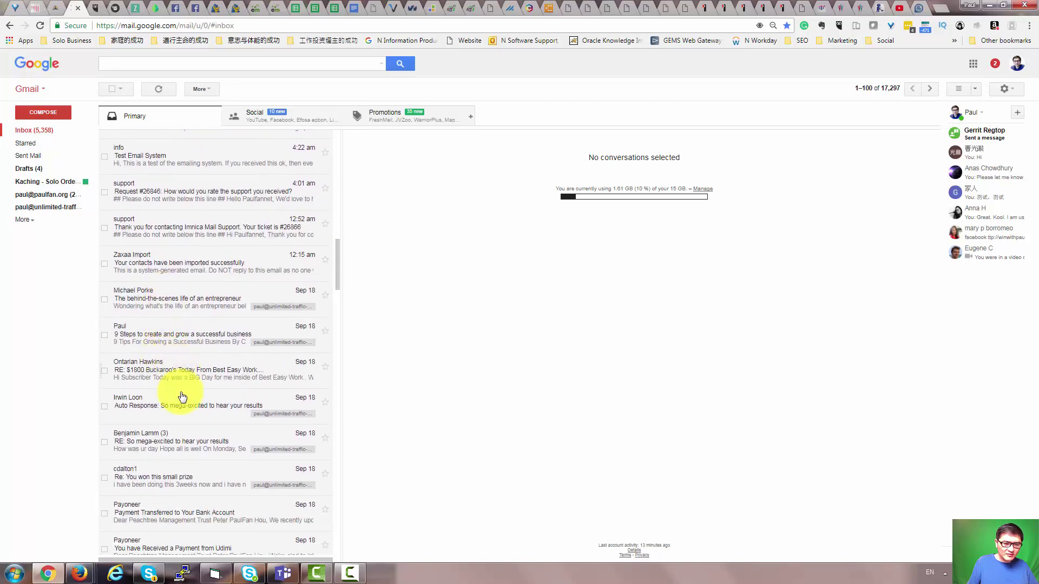
scroll(185, 400, "down", 1)
scroll(187, 398, "down", 2)
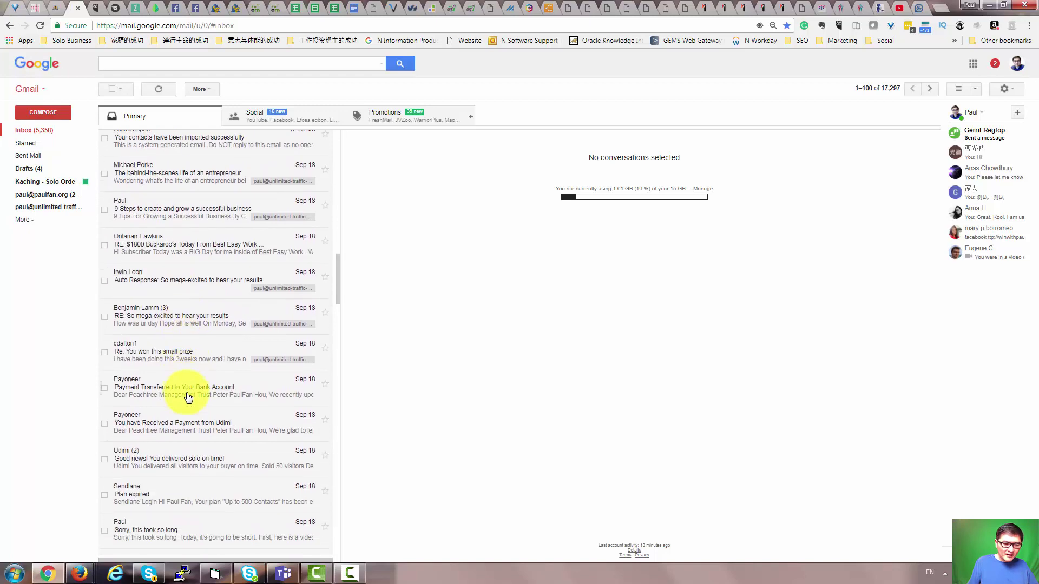
scroll(187, 396, "down", 2)
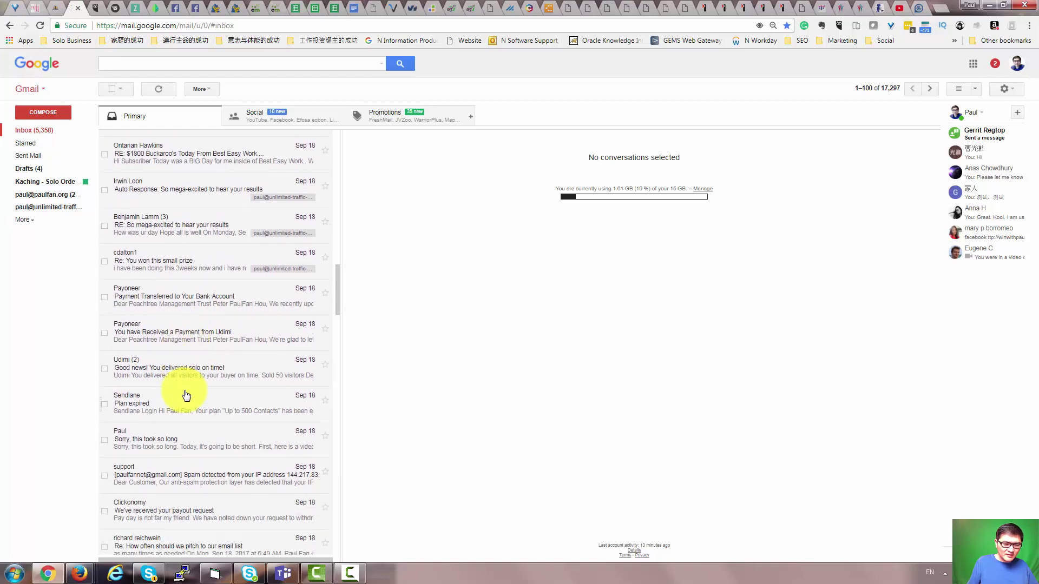
scroll(186, 397, "down", 1)
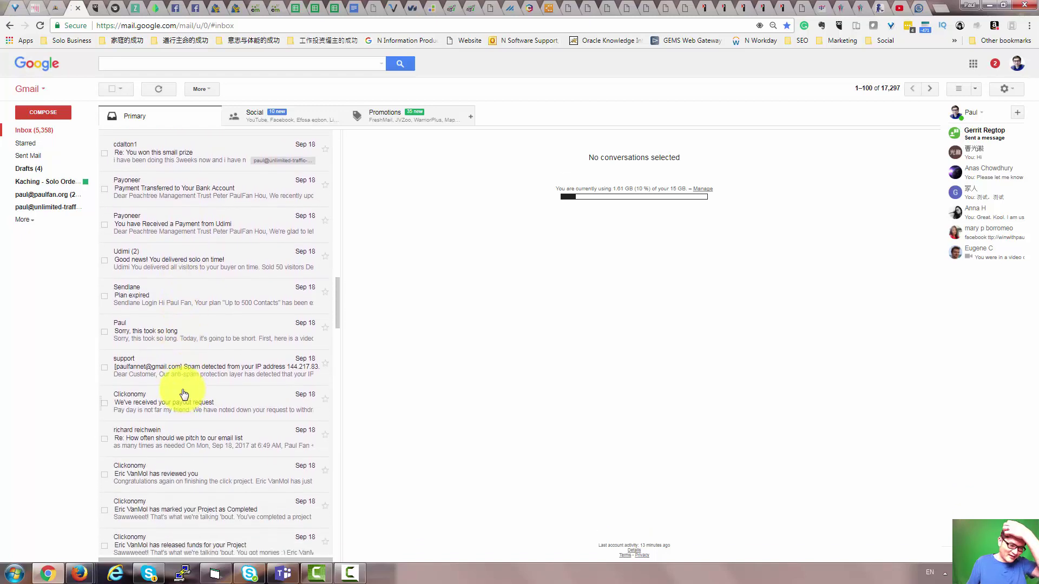
scroll(182, 393, "down", 1)
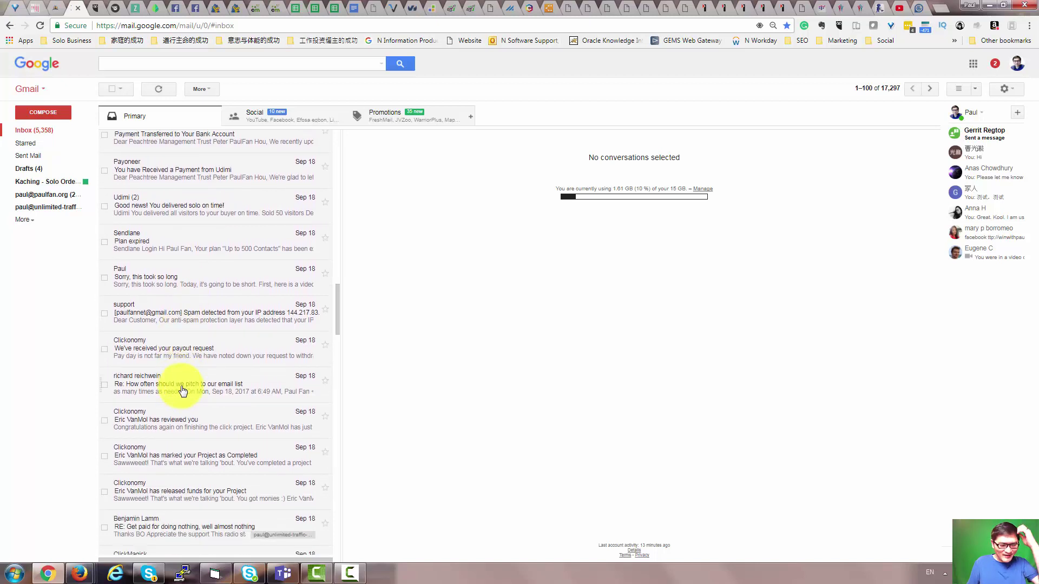
scroll(182, 391, "down", 1)
scroll(183, 394, "down", 3)
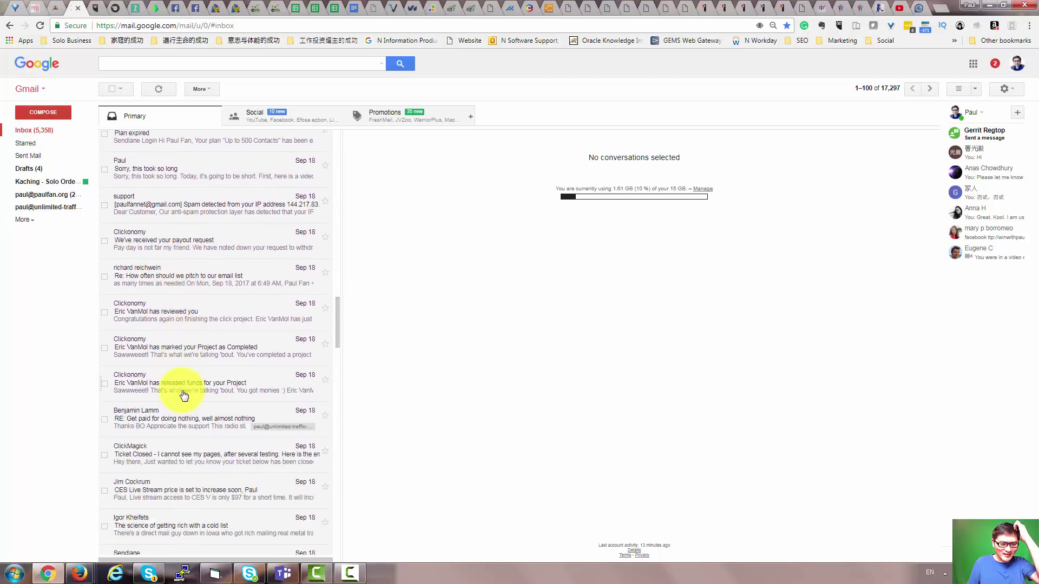
scroll(182, 393, "down", 2)
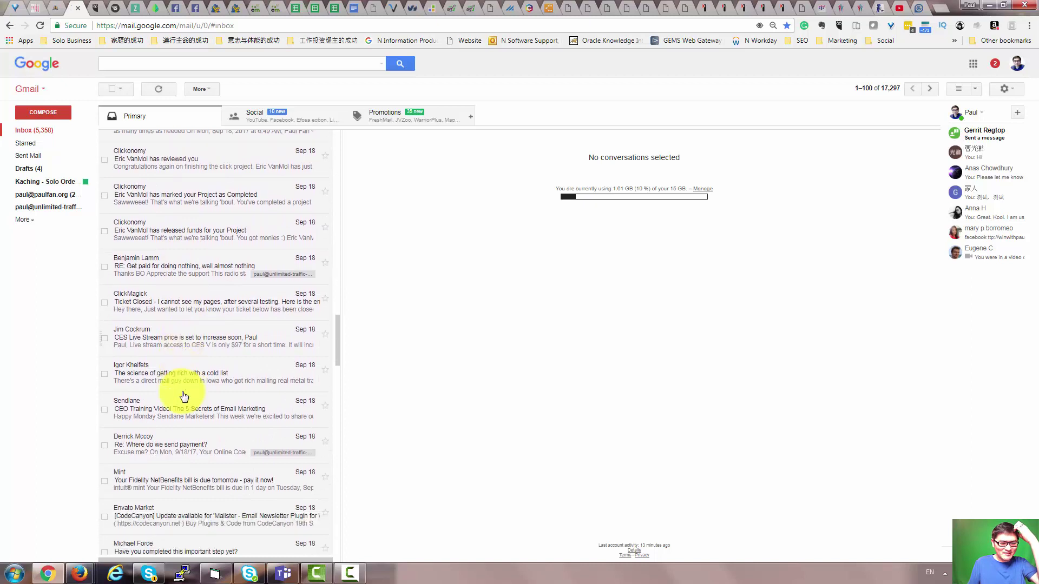
- Open the sent conversation "Re: Can you get back to me real quick?" and read the subscriber's complaint and the whitelist reply
left_click(35, 156)
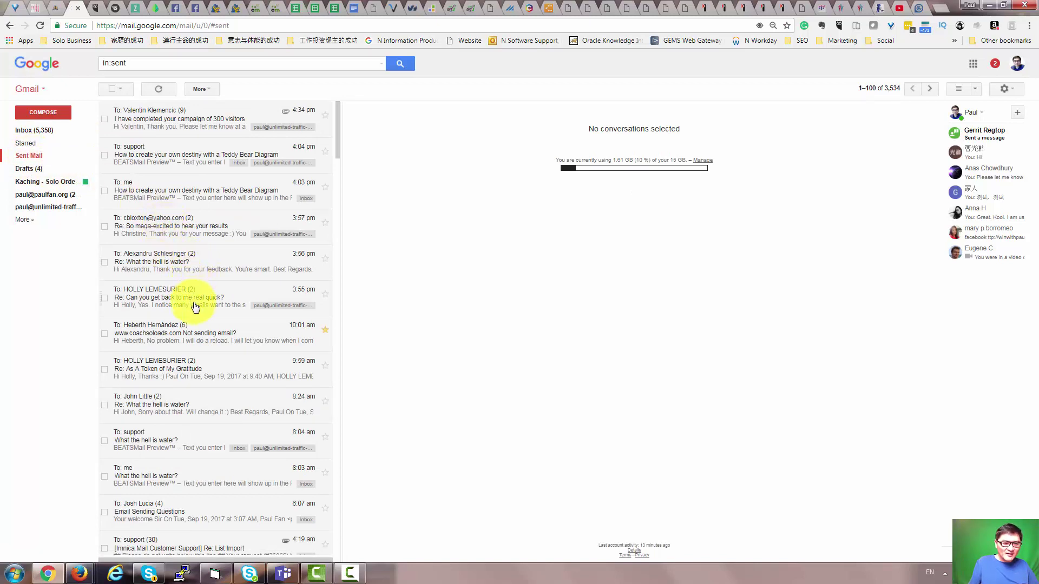
left_click_drag(193, 302, 460, 297)
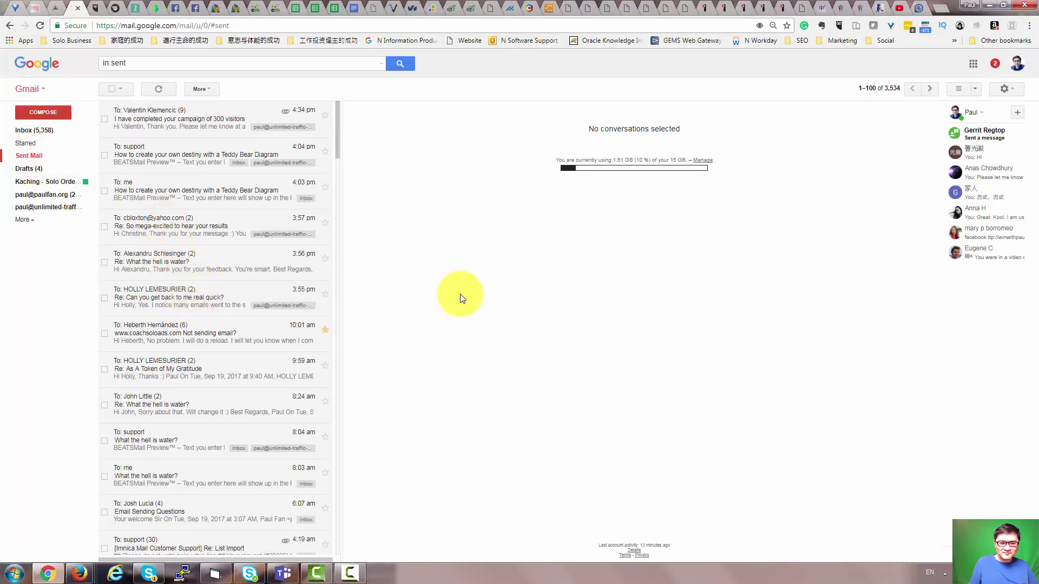
left_click(166, 293)
left_click(411, 140)
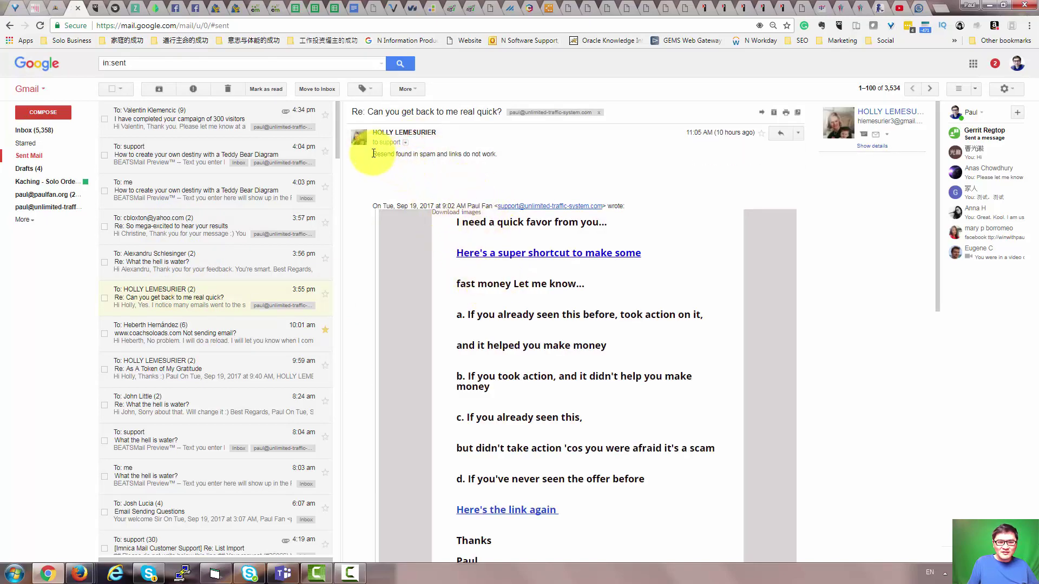
left_click_drag(373, 153, 489, 154)
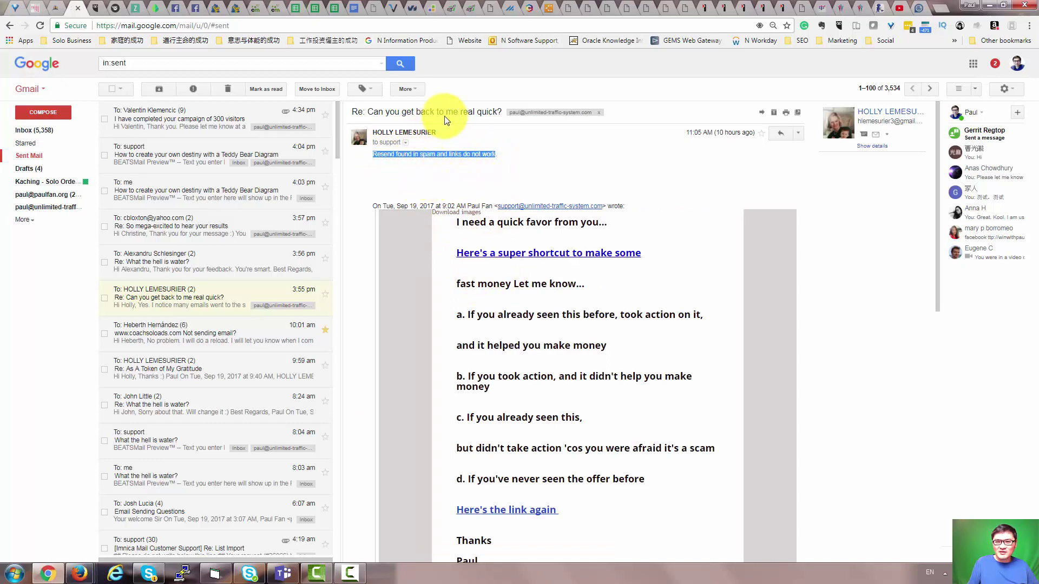
scroll(456, 244, "down", 7)
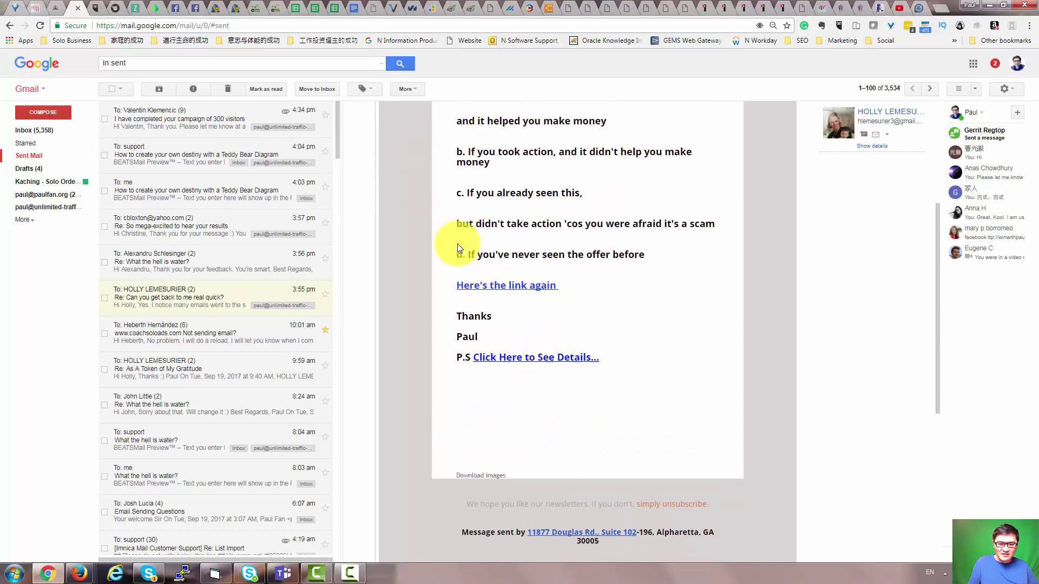
scroll(457, 247, "down", 3)
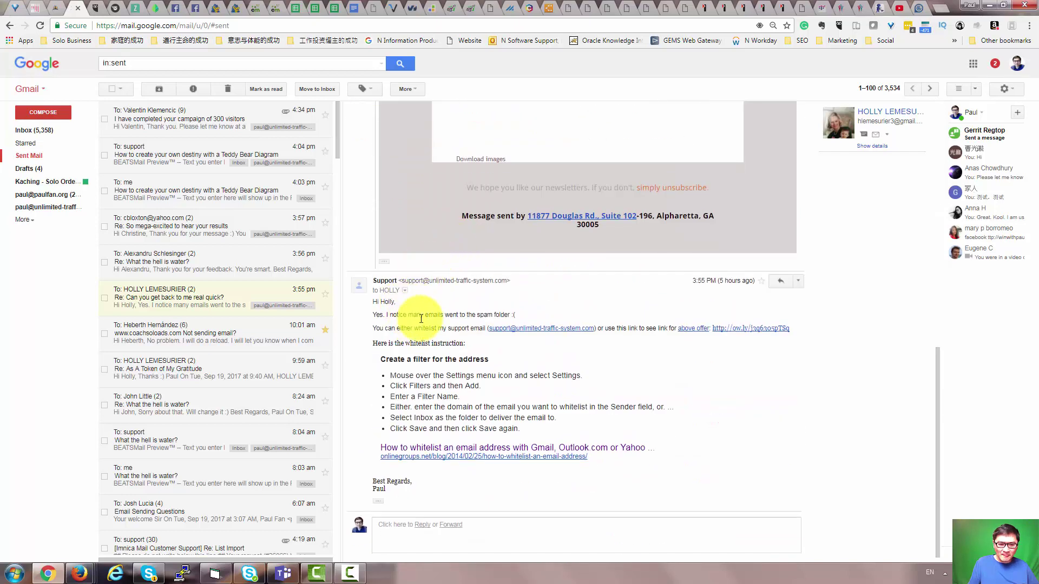
scroll(379, 311, "down", 1)
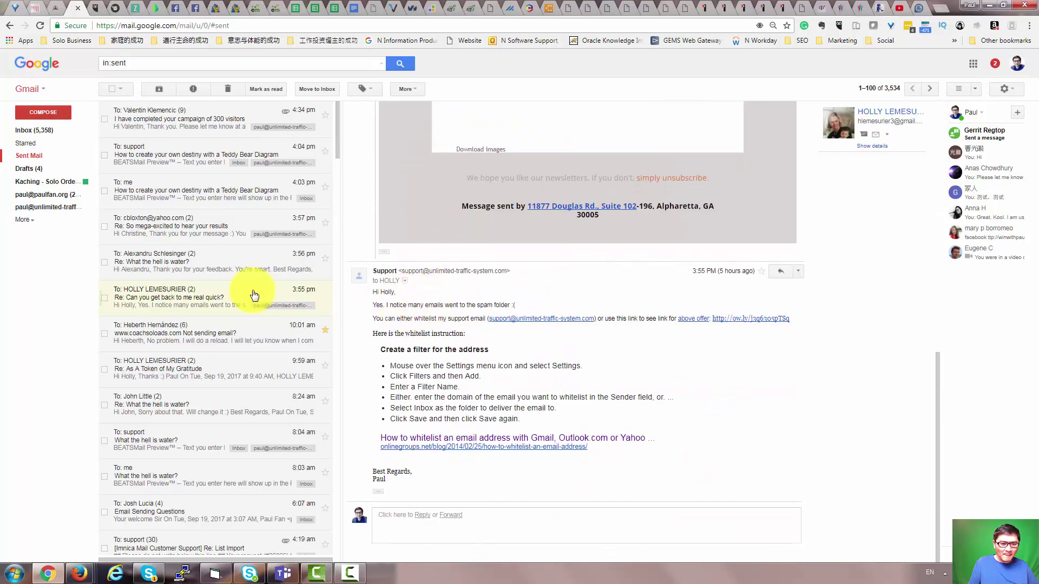
- Review the sent replies "Re: What the hell is water?" and "Re: So mega-excited to hear your results", expanding the latter subscriber's original message
left_click(167, 339)
left_click(166, 303)
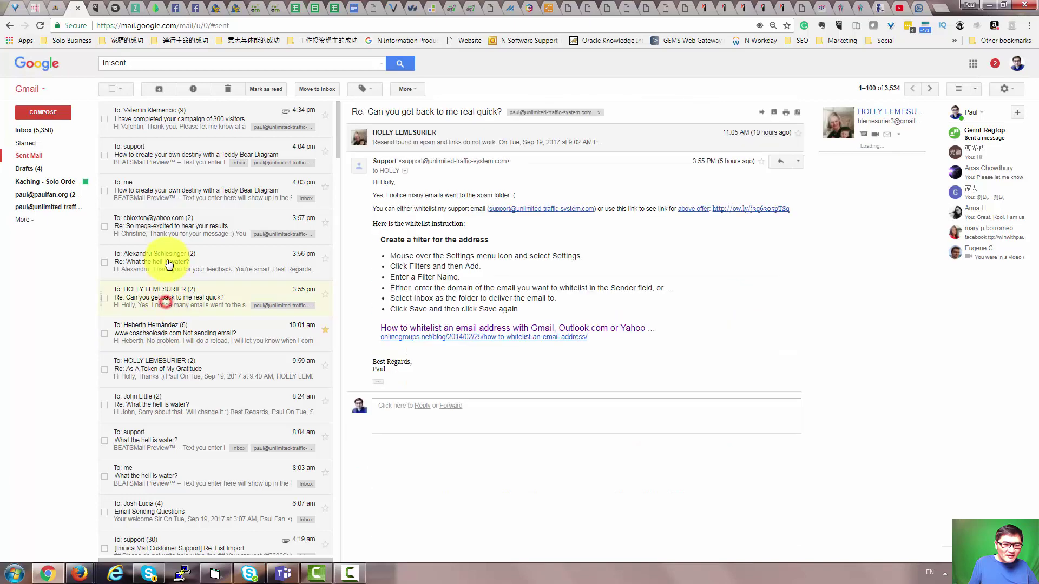
left_click(166, 261)
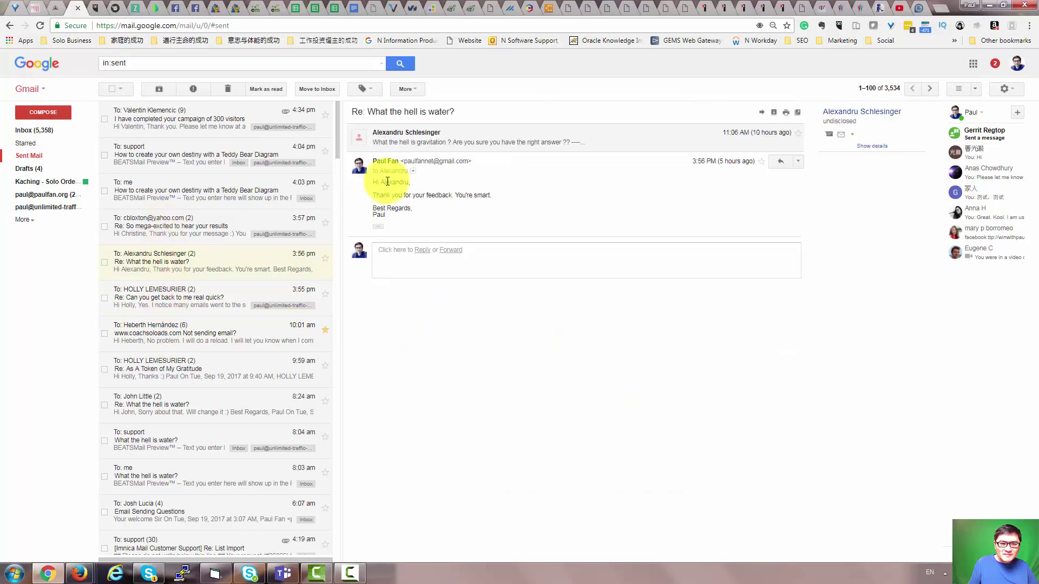
left_click(188, 227)
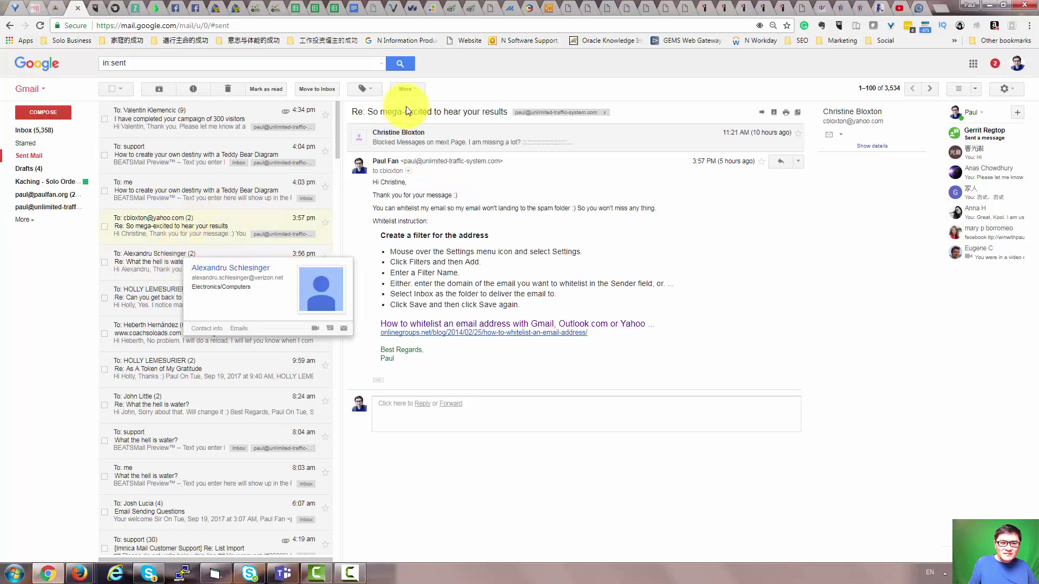
left_click(401, 139)
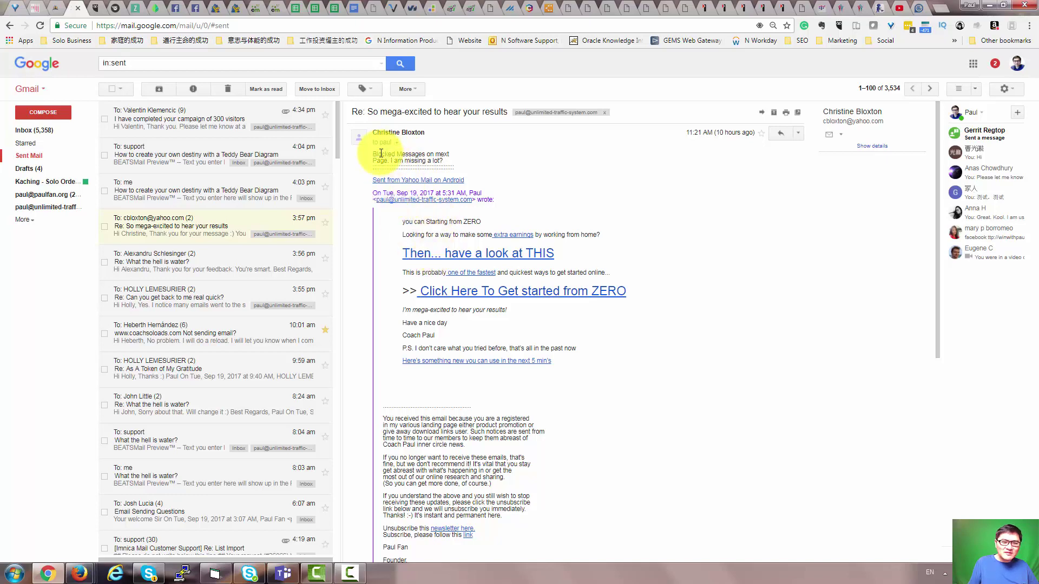
left_click_drag(373, 154, 456, 174)
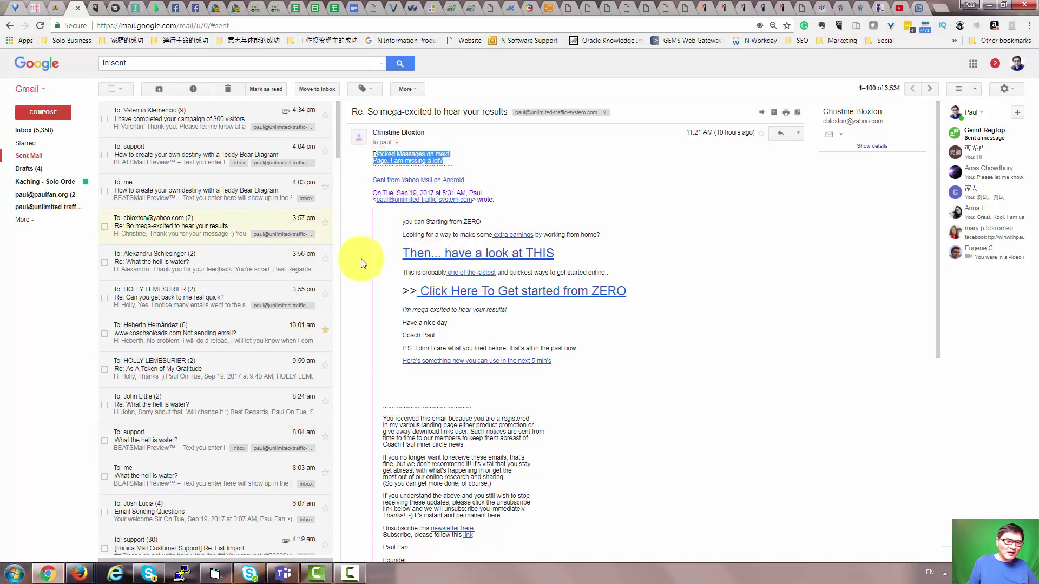
- Revisit both subscriber replies and open the sent email "How to create your own destiny with a Teddy Bear Diagram" addressed to support
left_click(152, 263)
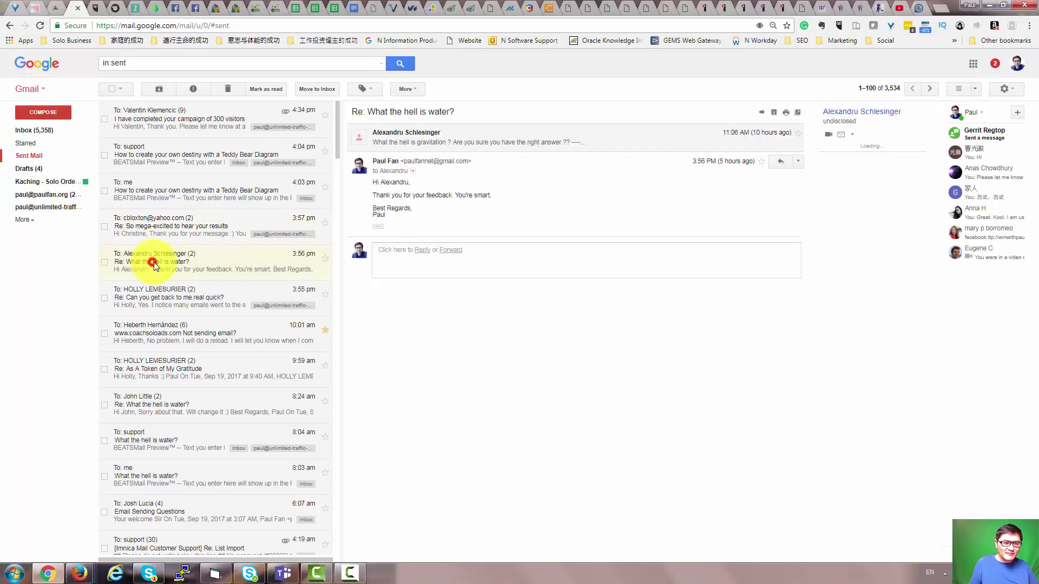
left_click(157, 226)
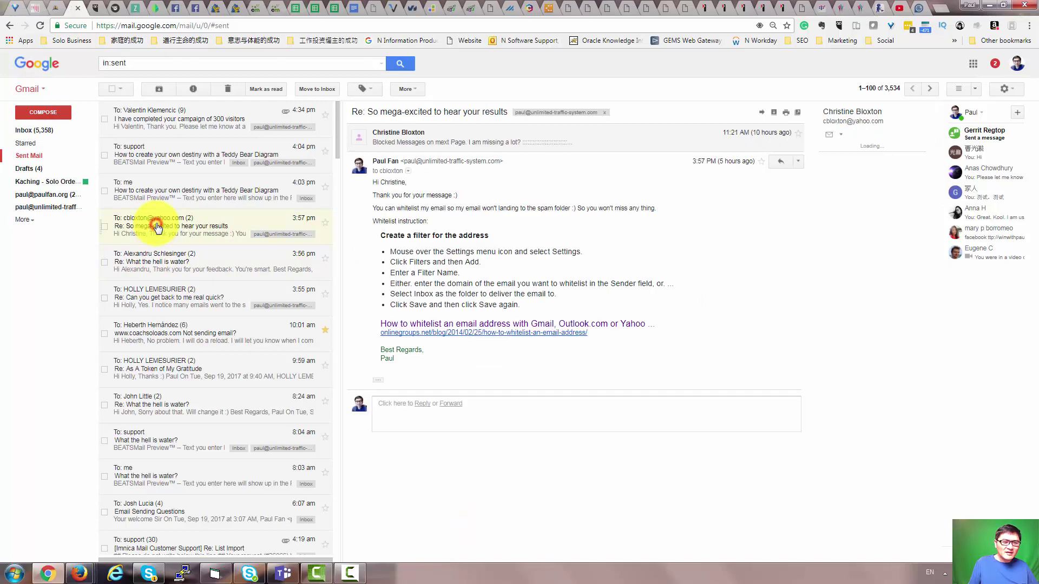
left_click(152, 195)
left_click(162, 157)
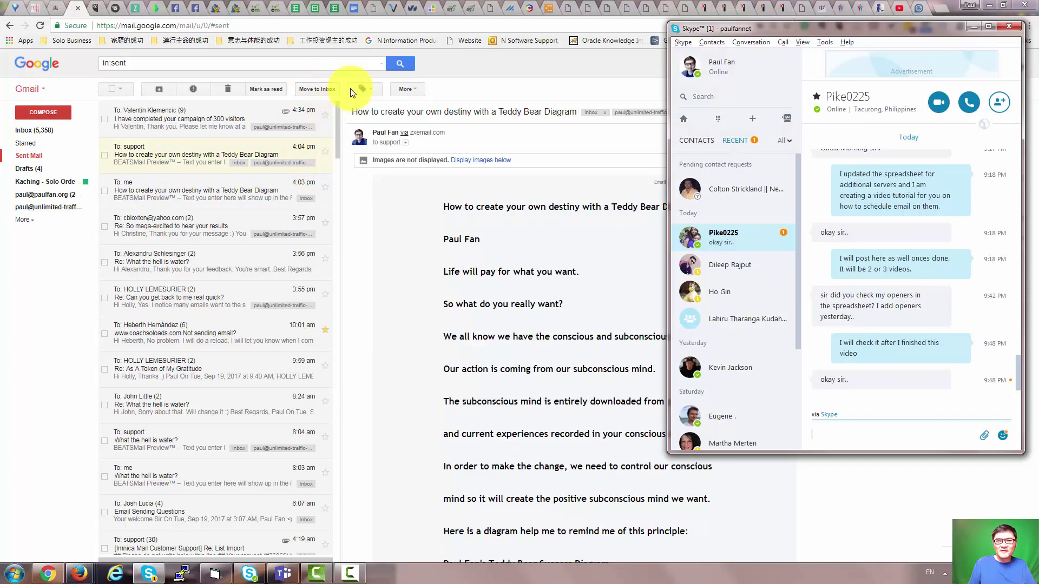
- Copy the entire HTML source from HTML Cleaner and replace the campaign email's HTML source in Imnica Mail with it
left_click(881, 9)
scroll(341, 330, "down", 2)
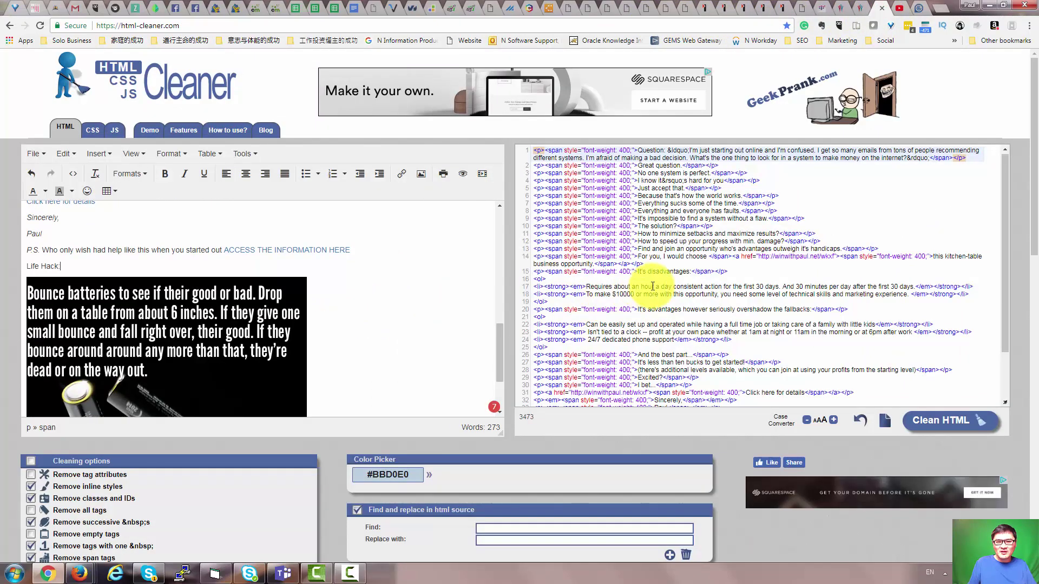
key("ctrl+a")
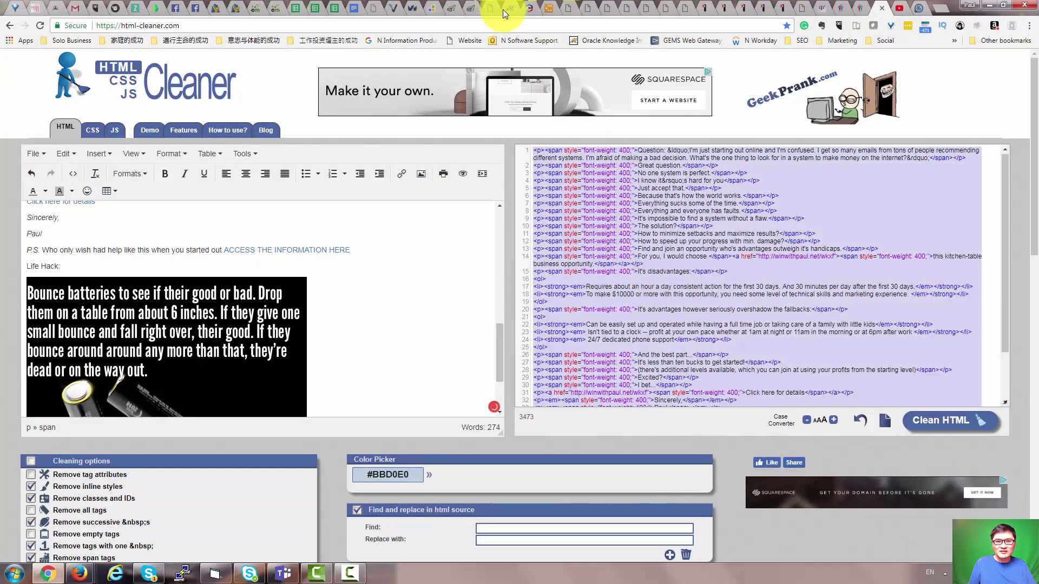
left_click(469, 9)
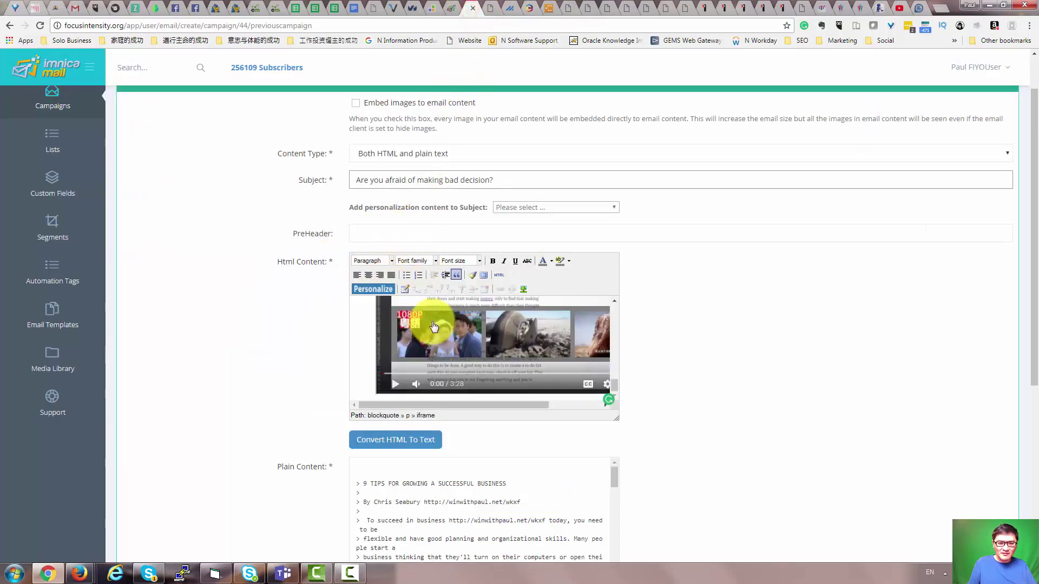
left_click(498, 275)
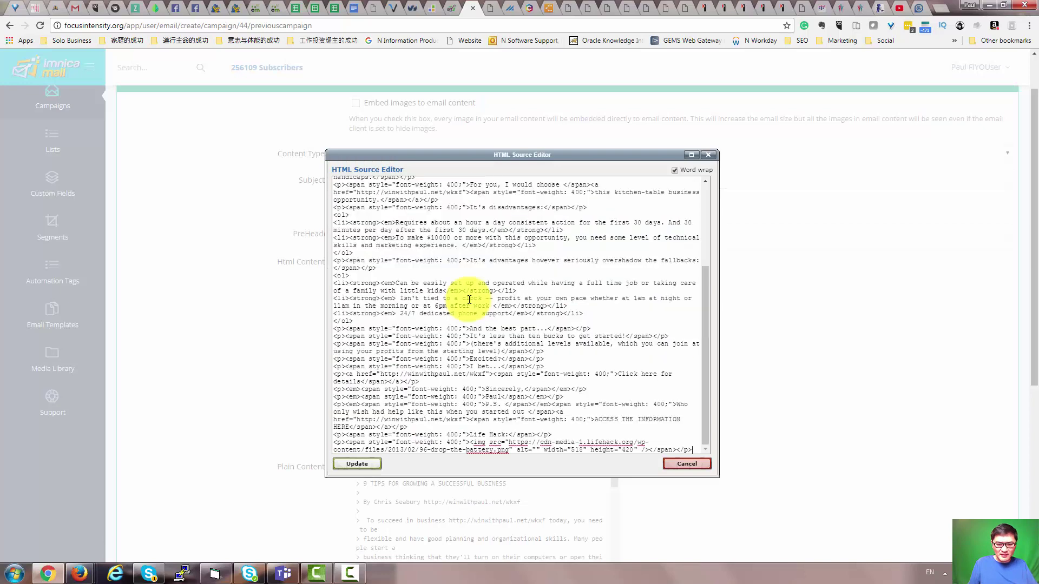
left_click(356, 464)
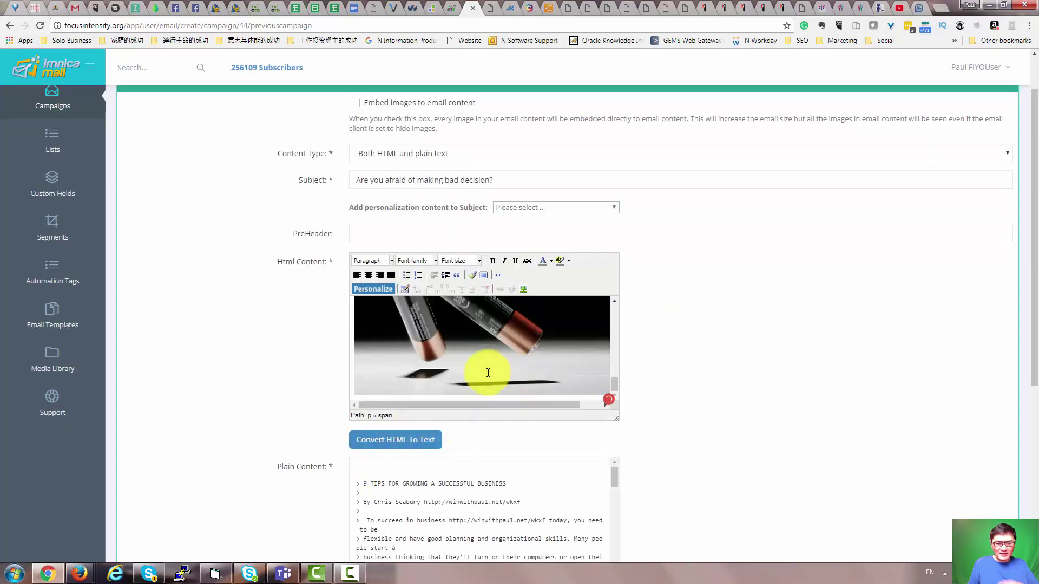
- Convert the campaign's HTML content to plain text and check the resulting plain content through to its end
left_click(405, 447)
scroll(487, 465, "down", 3)
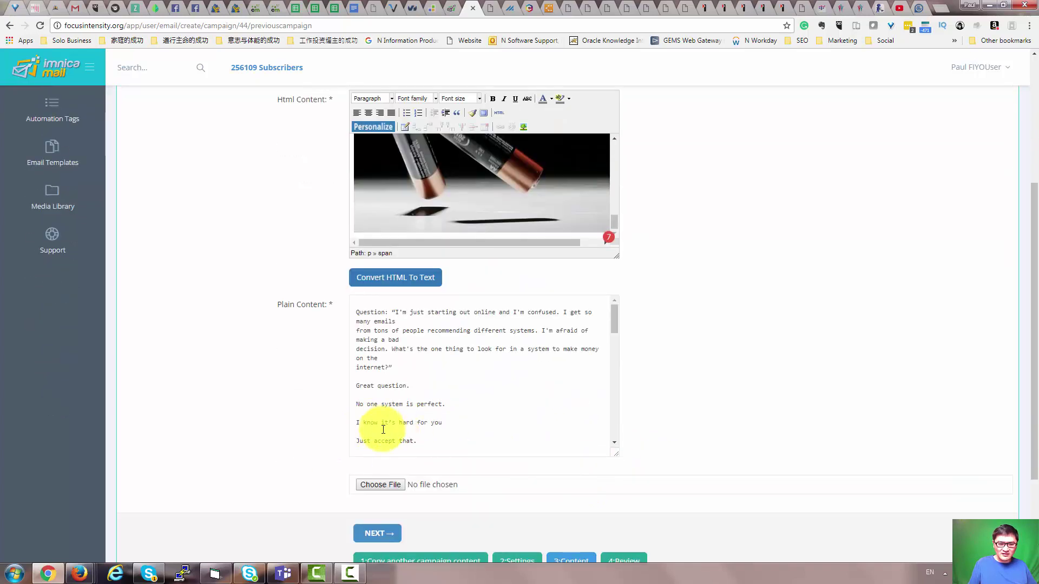
scroll(438, 397, "up", 2)
scroll(429, 465, "down", 5)
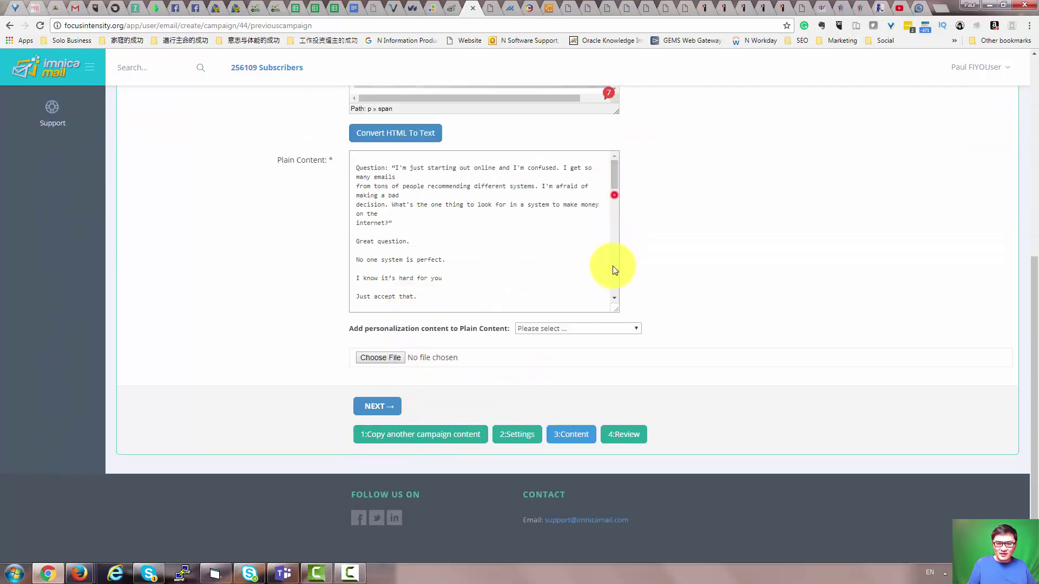
scroll(611, 297, "down", 3)
left_click(613, 282)
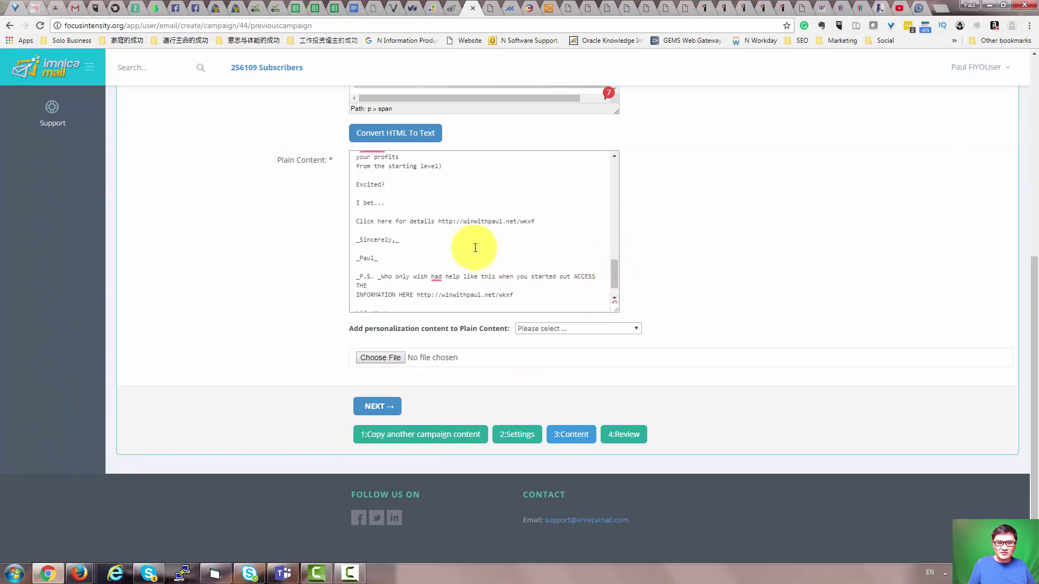
- Continue to the review stage, look over the email size, content analysis and spam filter test, and finish creating the campaign
left_click(383, 407)
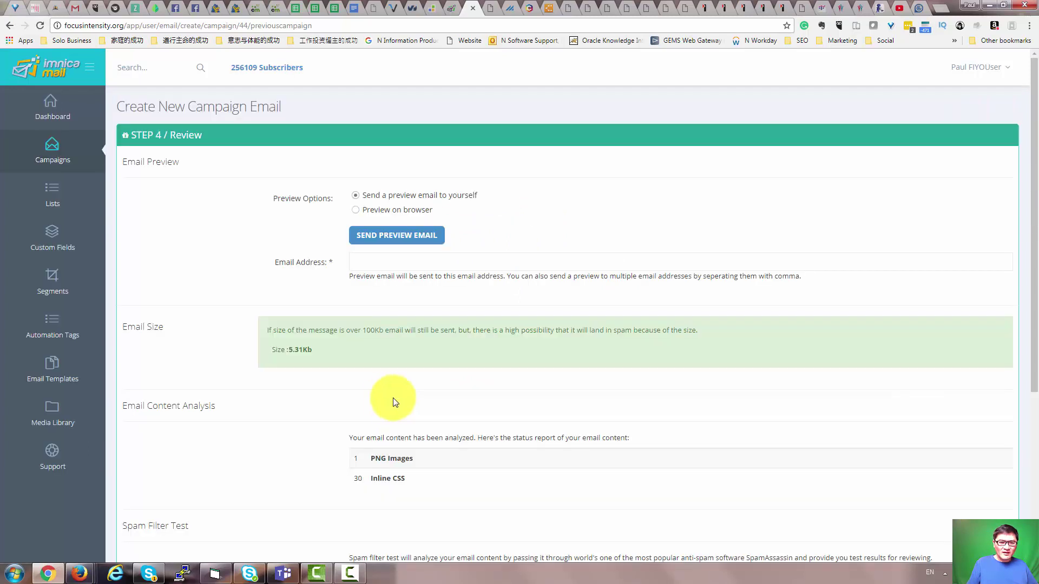
scroll(417, 313, "down", 2)
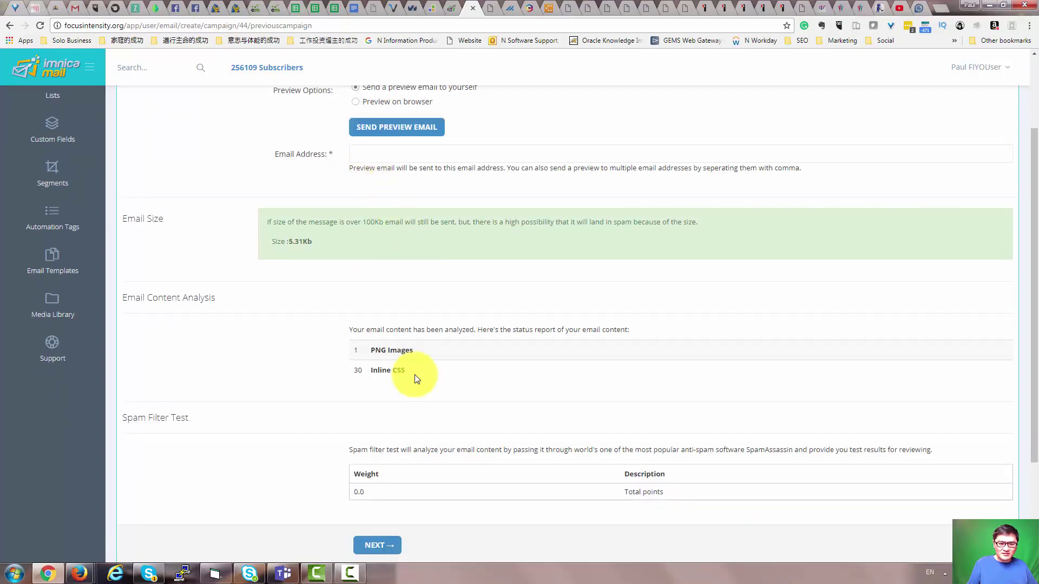
scroll(400, 513, "down", 1)
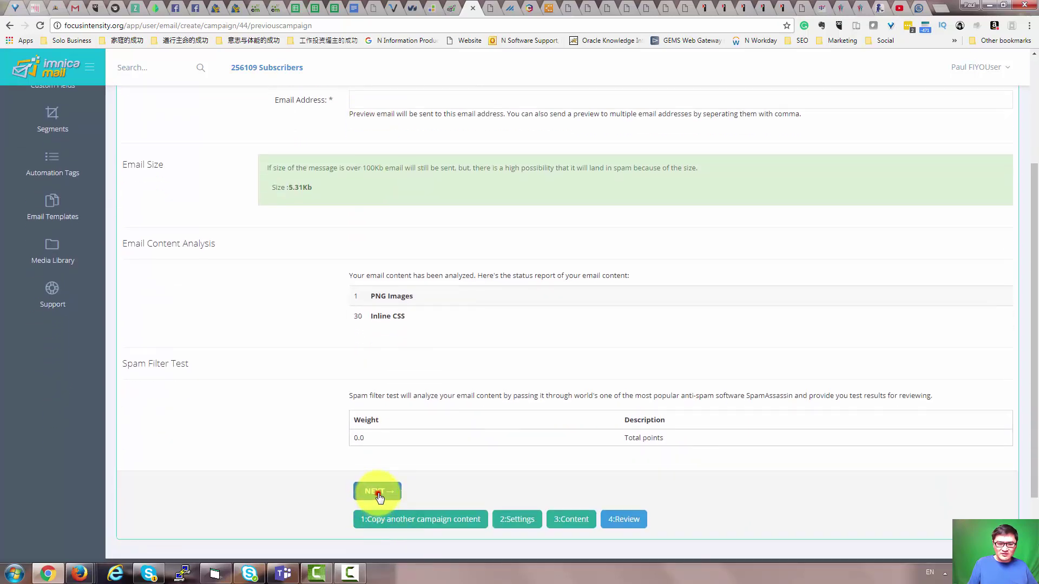
left_click(379, 495)
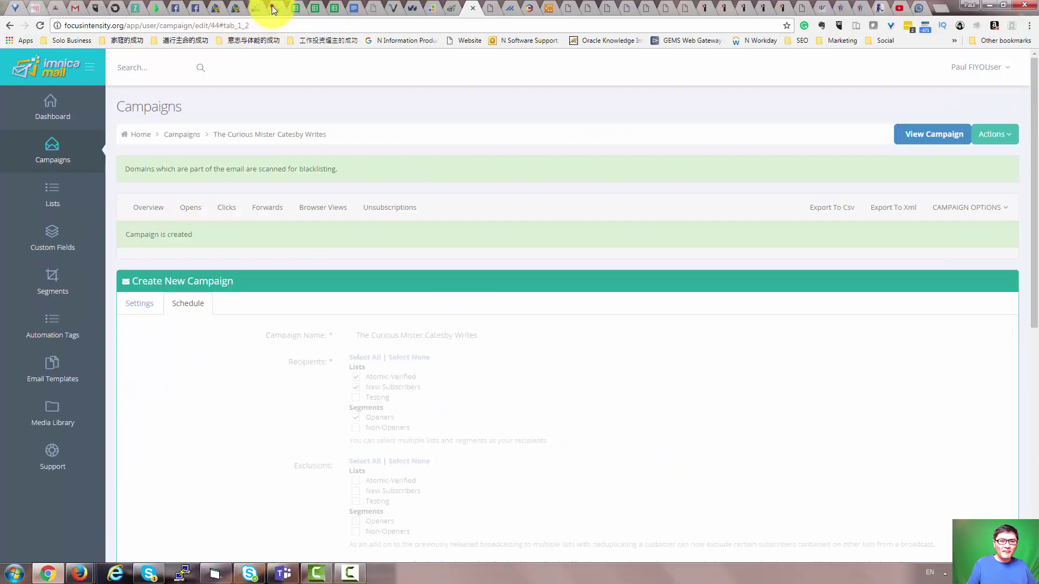
- Switch to the info4 Google Sheet and check the send times and instructions for the new dedicated Imnica server account
left_click(273, 7)
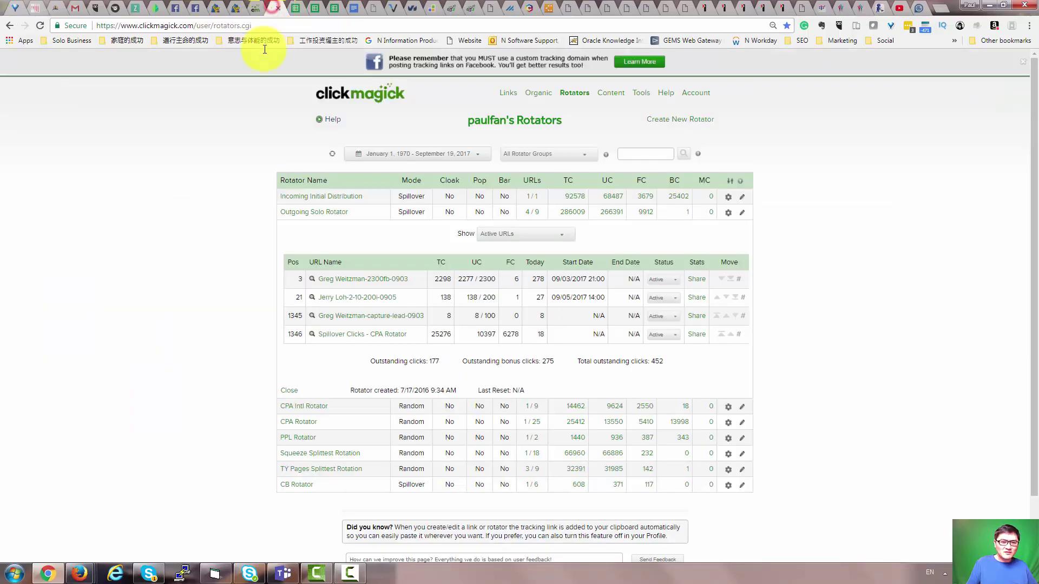
left_click(333, 10)
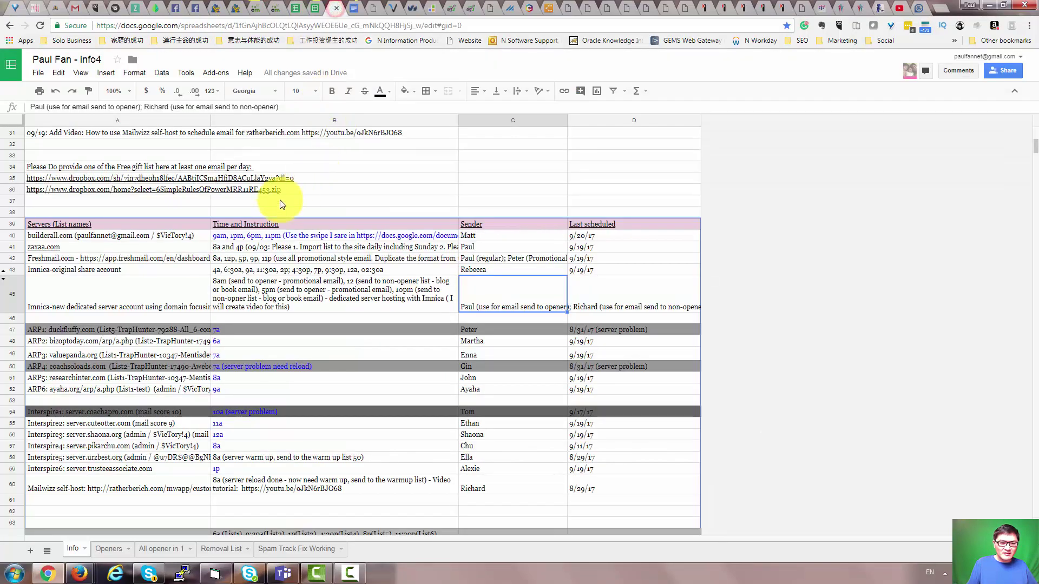
left_click(228, 284)
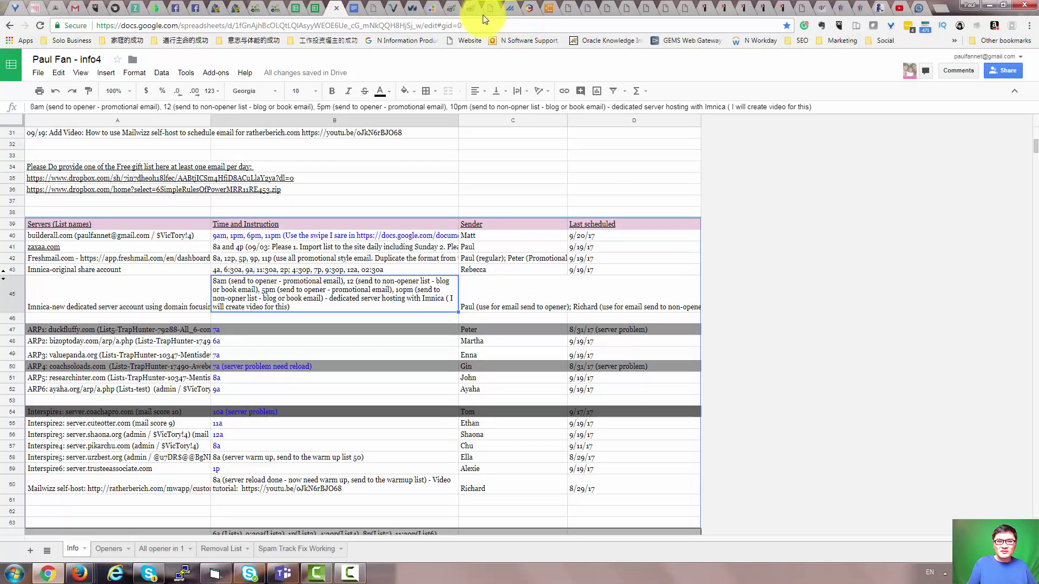
- Back in Imnica Mail, schedule the campaign to send on September 20, 2017 at 08:00 and save the schedule
left_click(469, 11)
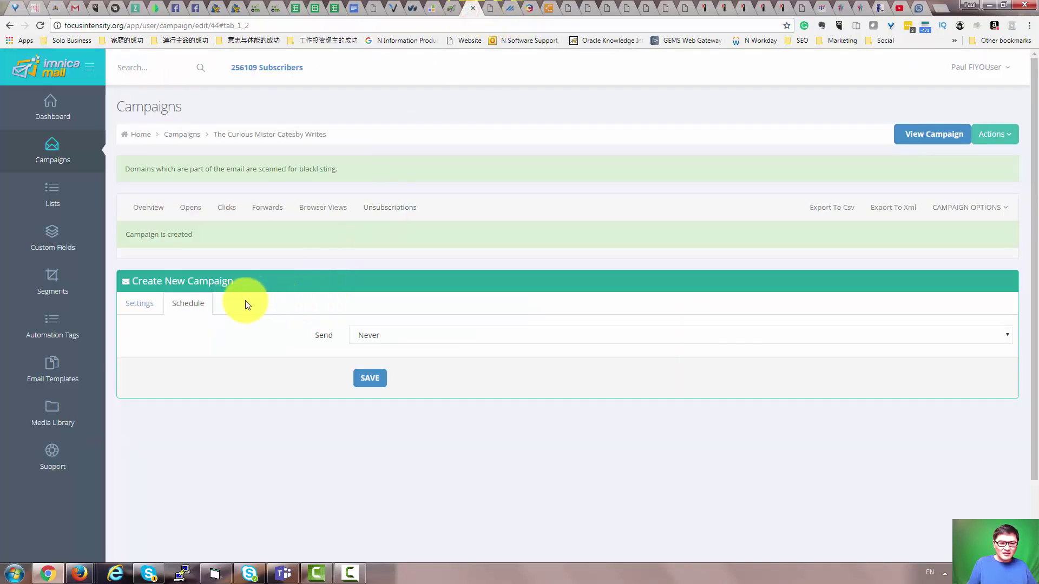
left_click(359, 335)
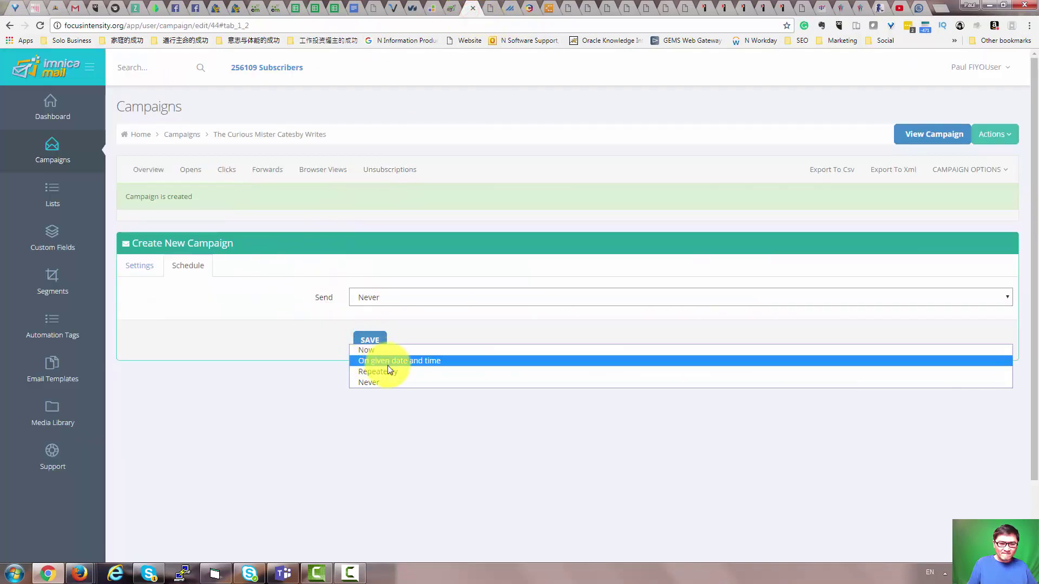
left_click(388, 362)
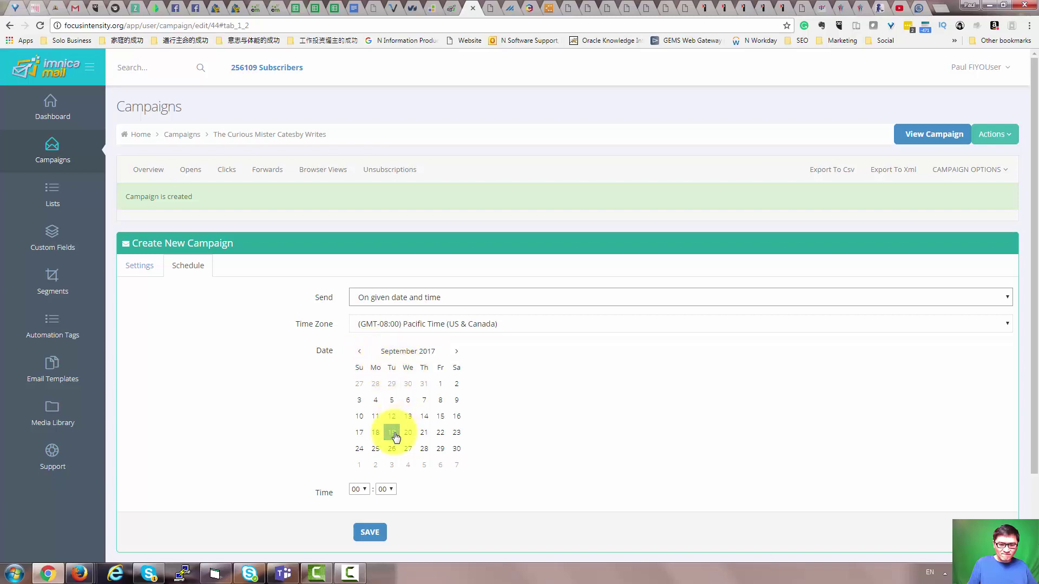
left_click(408, 433)
left_click(360, 489)
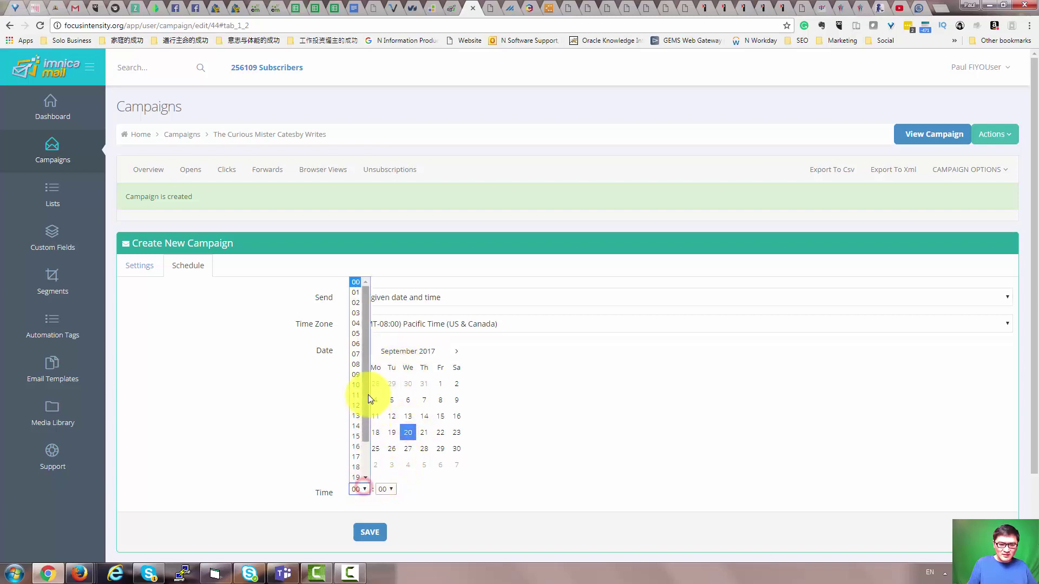
left_click(357, 366)
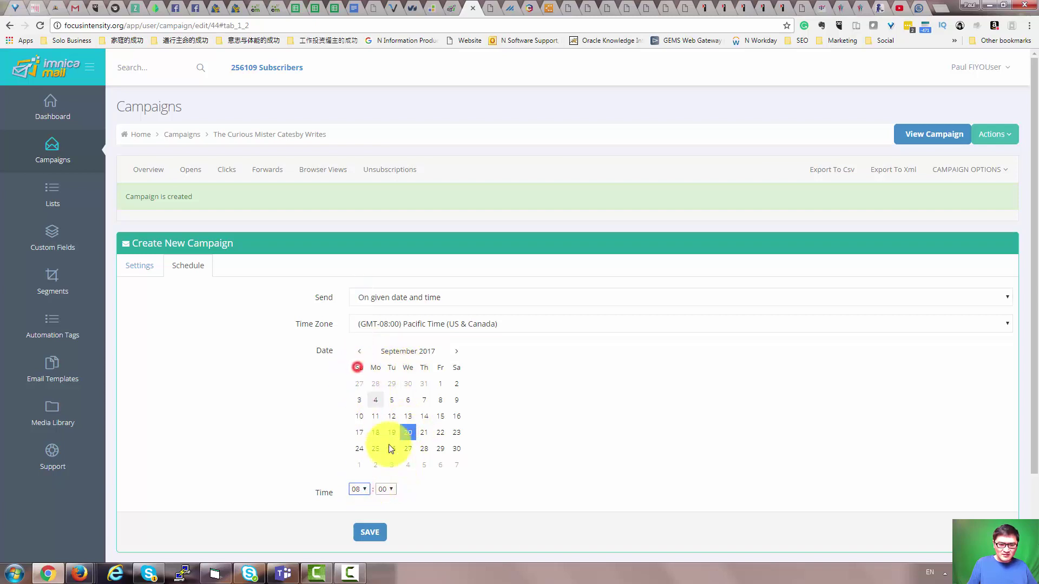
left_click(387, 489)
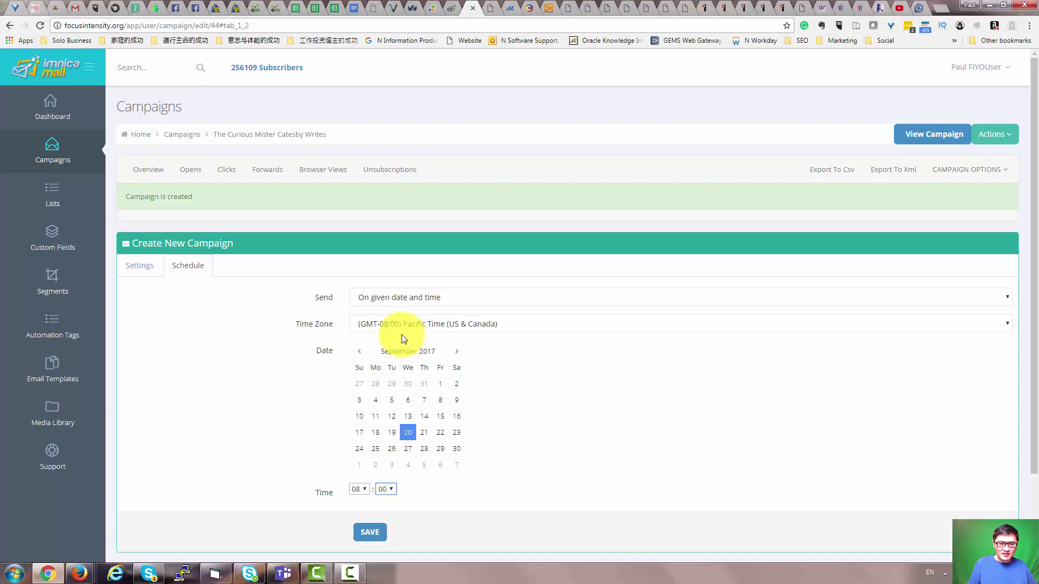
left_click(370, 532)
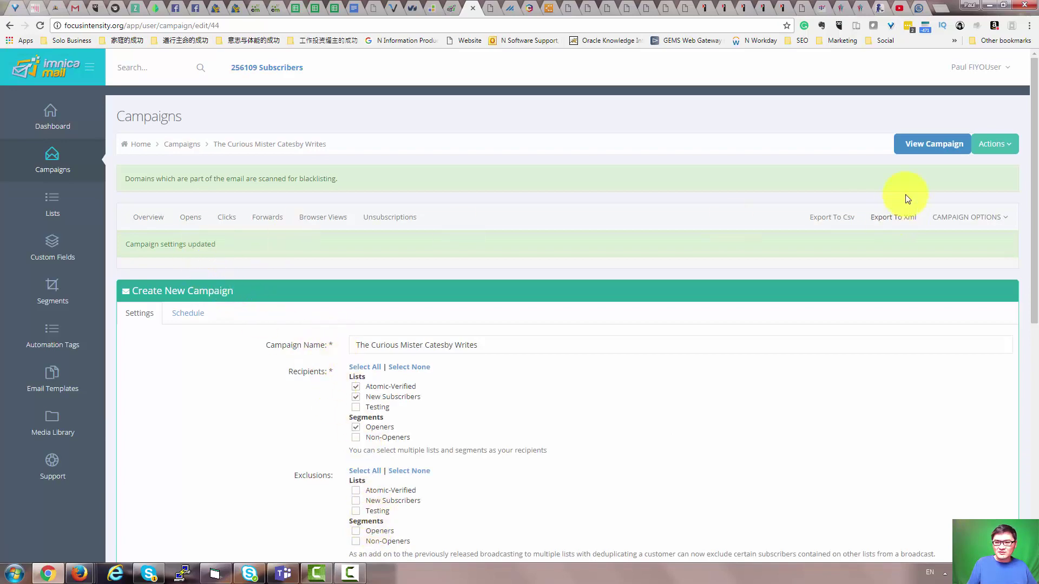
- Review the saved campaign settings and check the list of scheduled campaigns for the campaign's send date
scroll(757, 338, "down", 7)
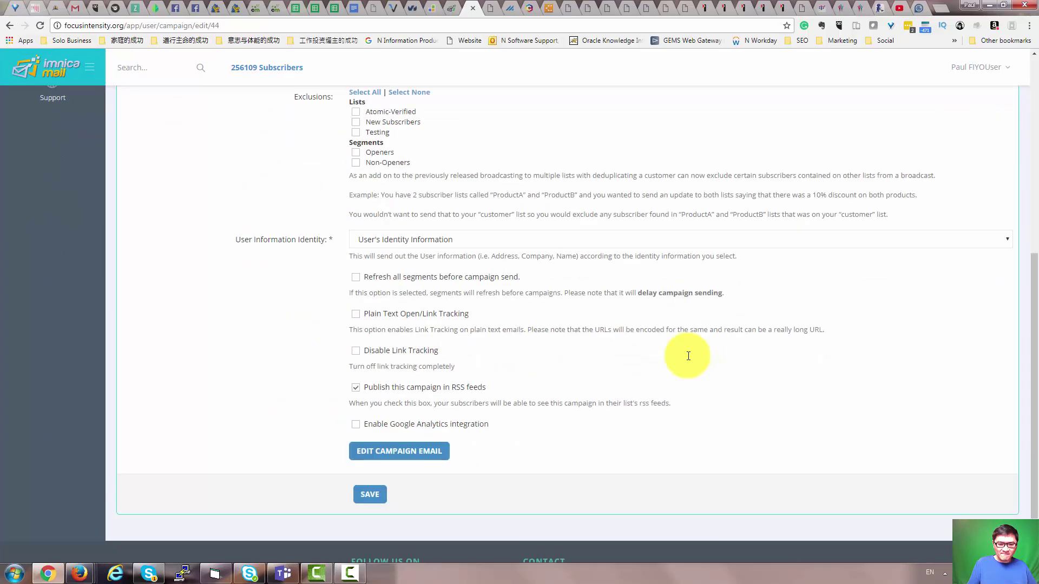
scroll(325, 449, "up", 8)
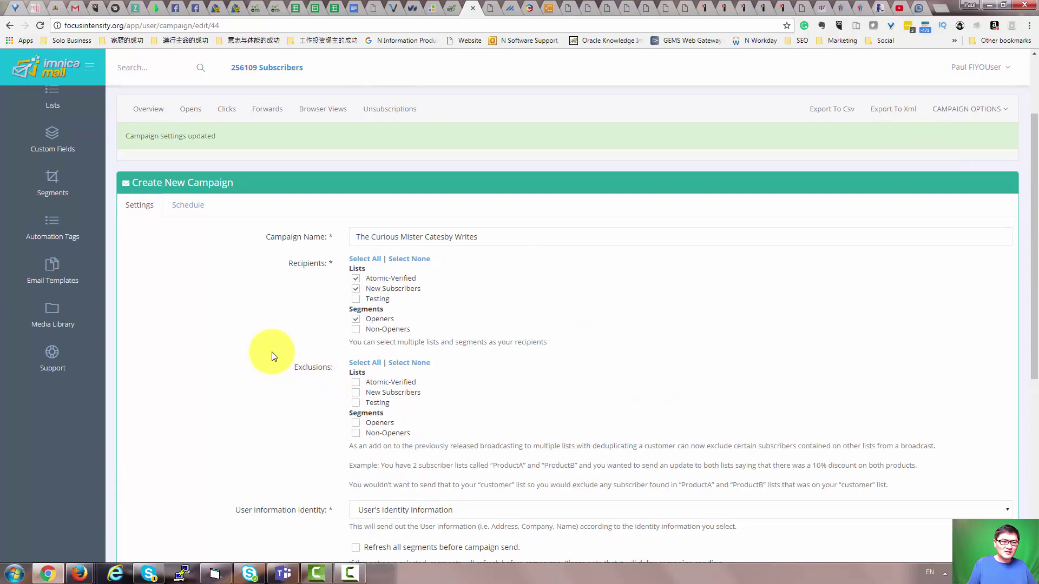
left_click(55, 166)
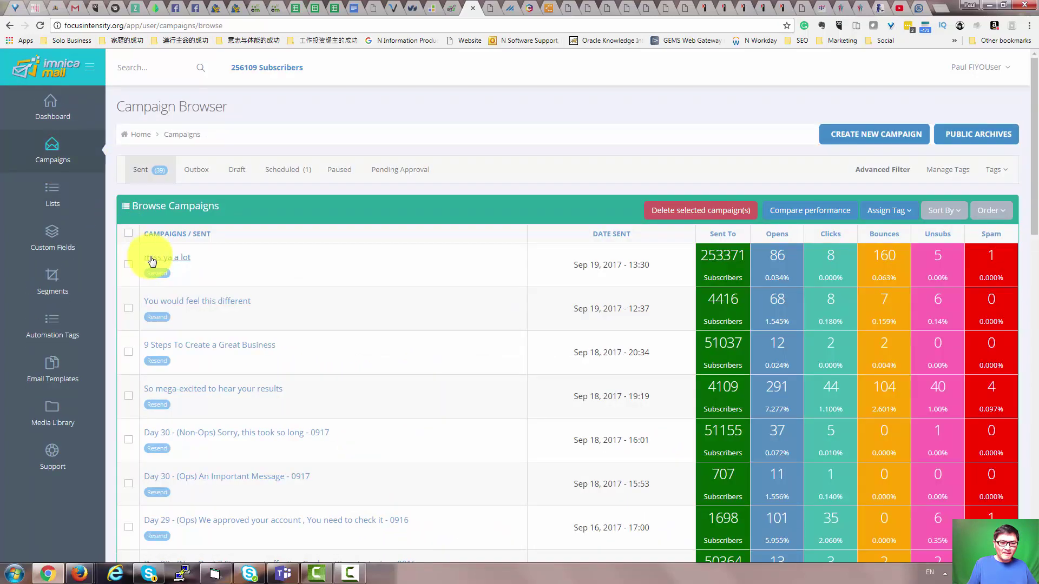
left_click(292, 172)
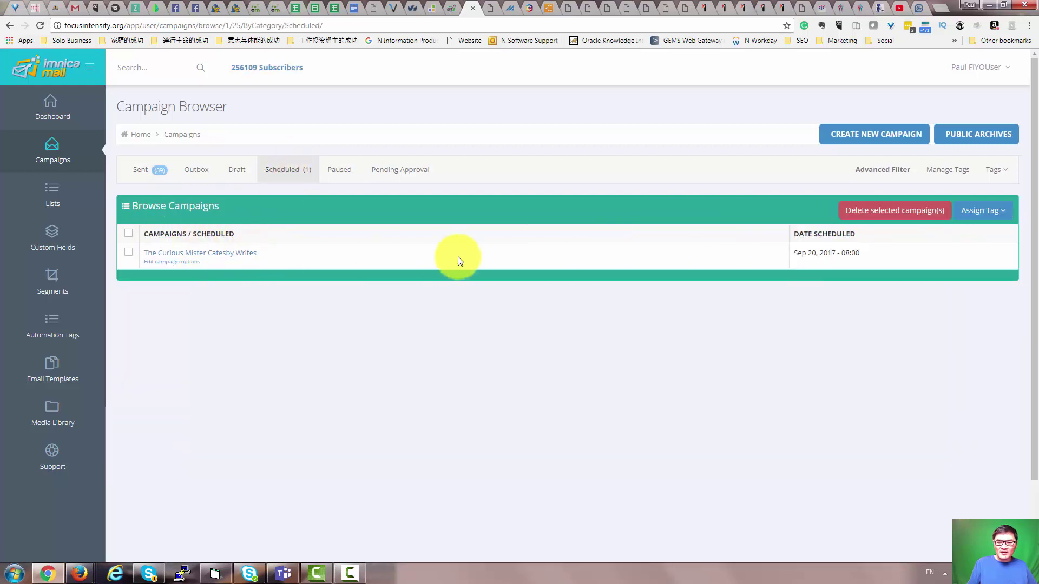
- Start a campaign for Atomic-Verified, New Subscribers and the Non-Openers segment, named "Title for blog or book email because send to non-openers"
left_click(867, 138)
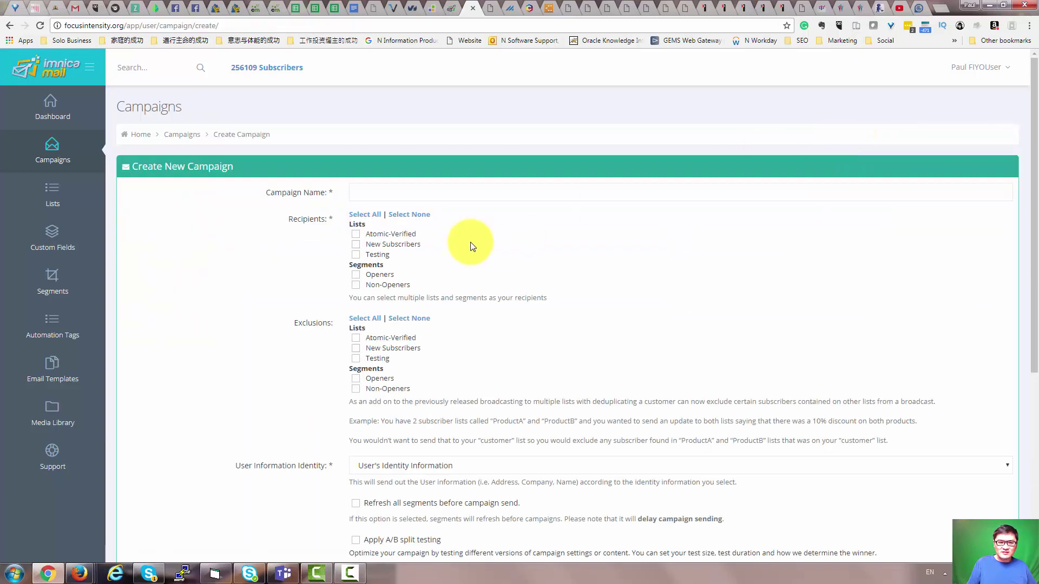
left_click(360, 234)
left_click(357, 244)
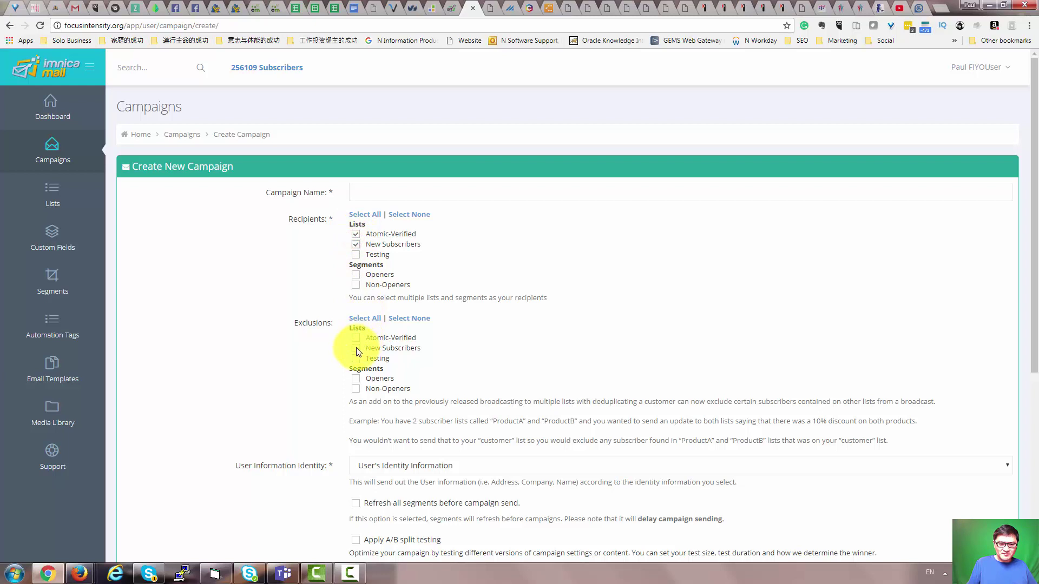
left_click(356, 284)
left_click(372, 194)
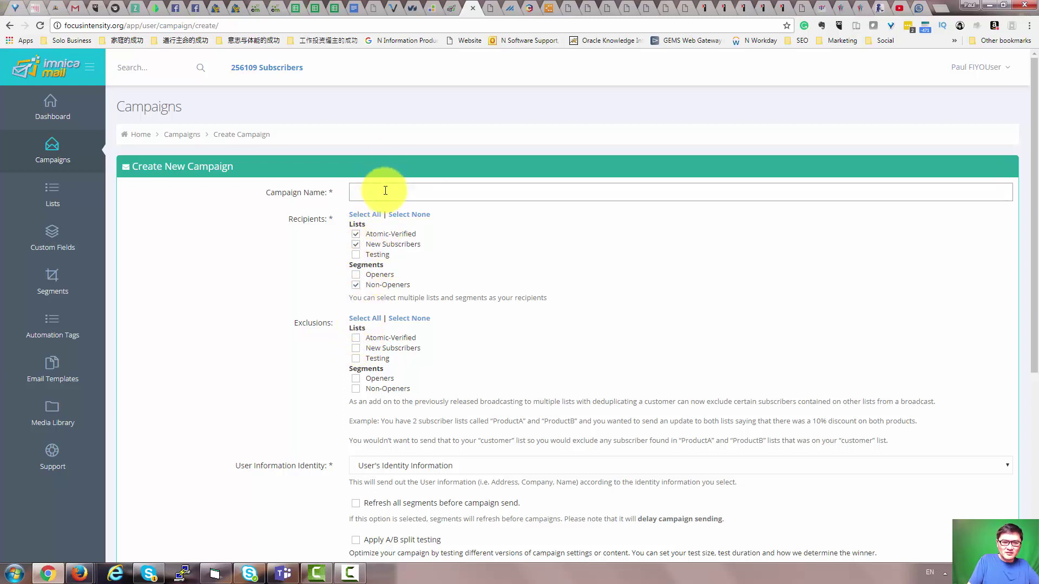
type("T")
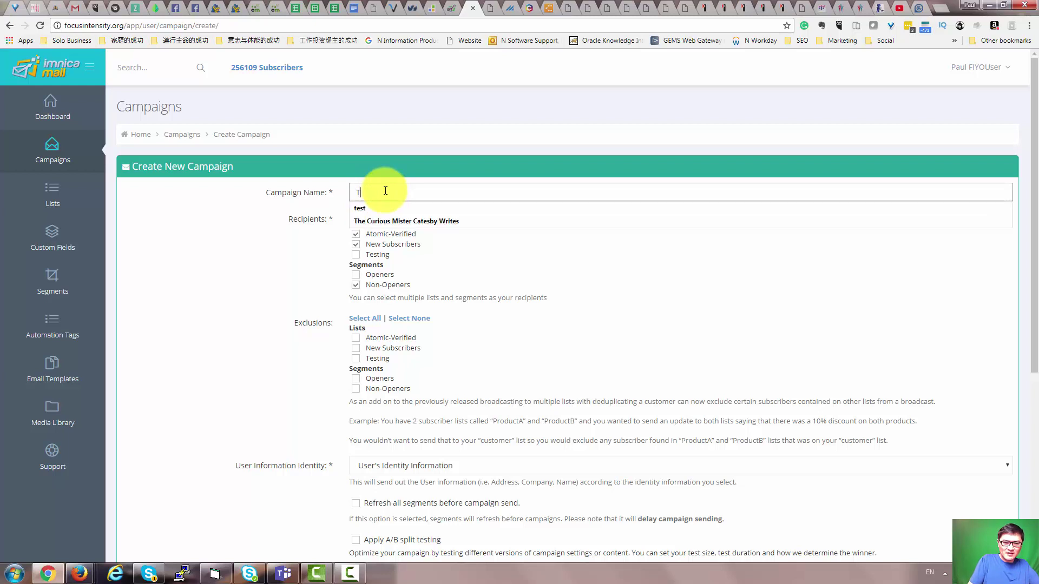
type("itle for blog or book email because send to non-o")
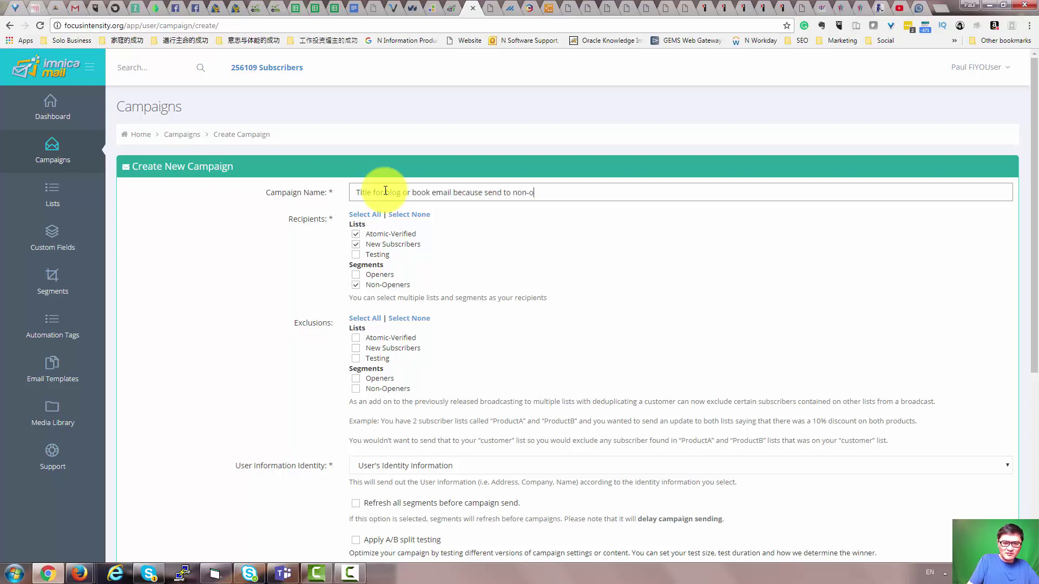
type("ers")
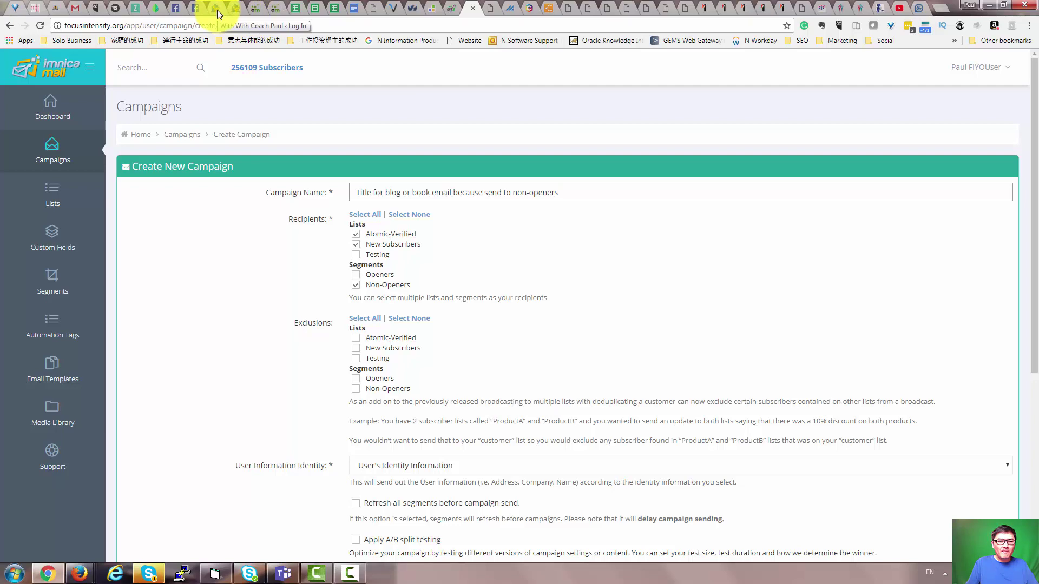
- Switch to ClickMagick, look at the rotators, and open the details of the 1-8-300-0915 tracking link in the Solo Biz - Incoming group
left_click(256, 9)
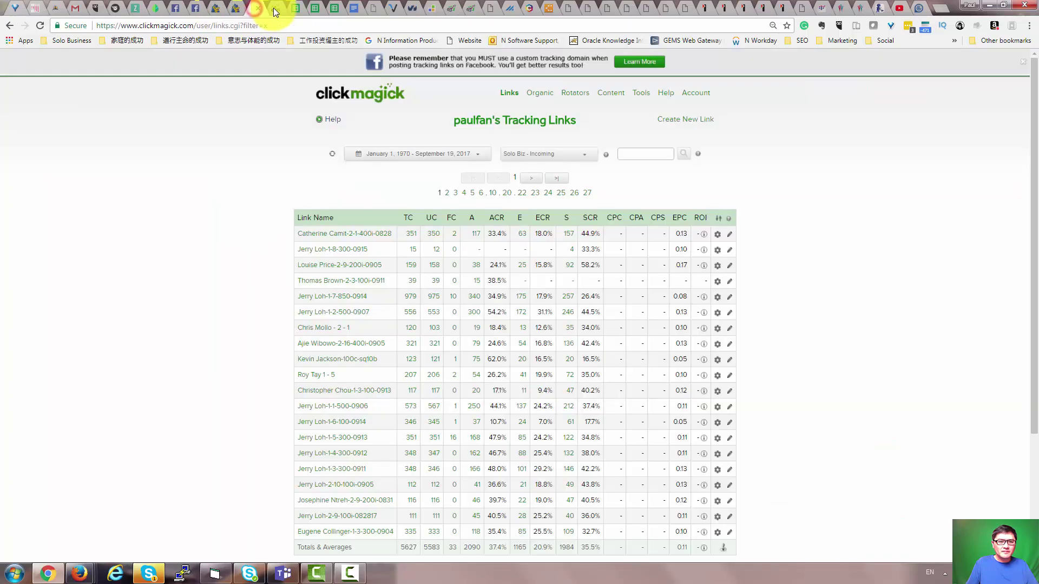
left_click(274, 10)
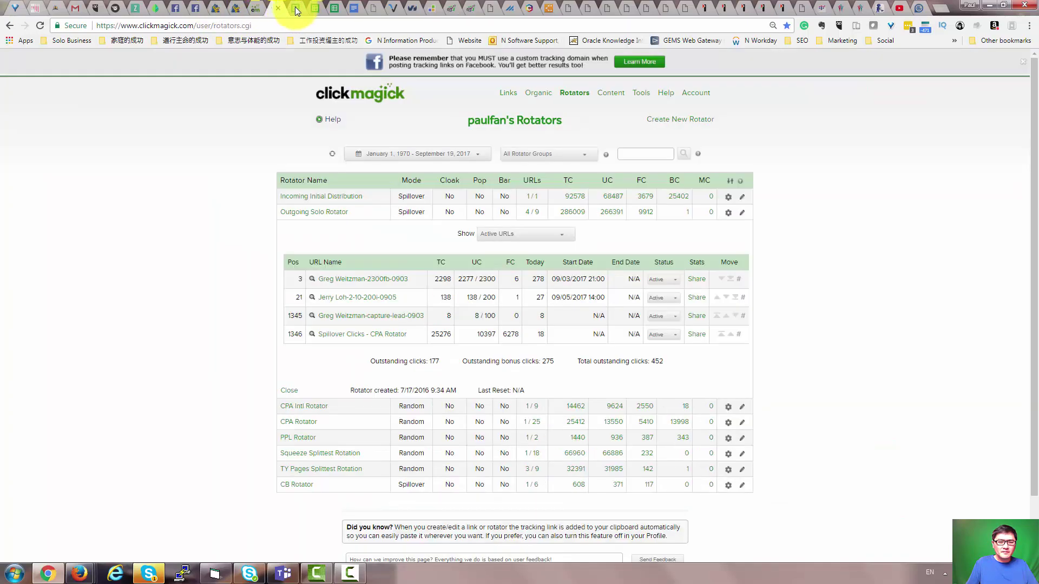
left_click(254, 11)
left_click(336, 249)
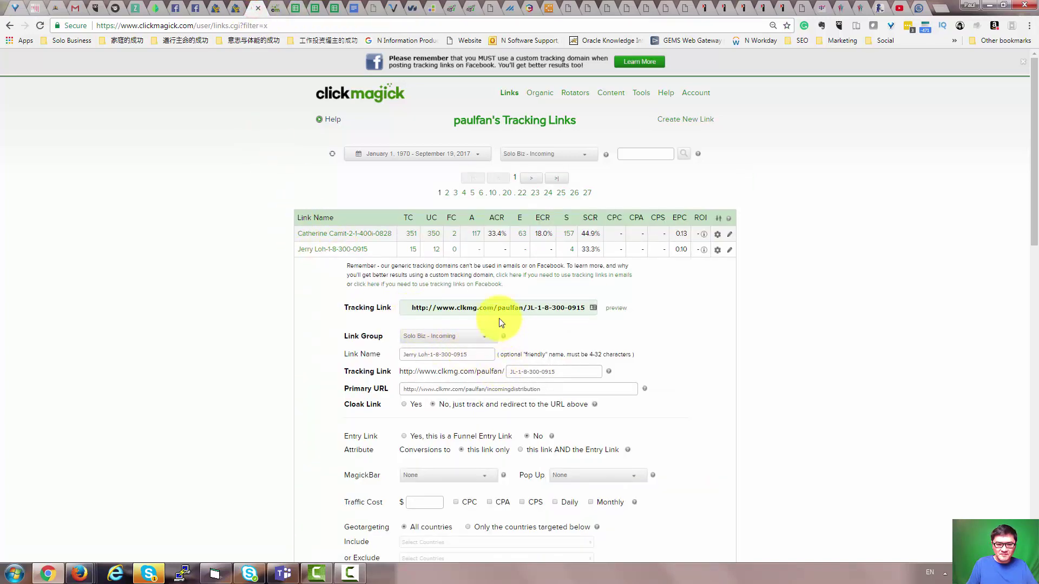
- Select the tracking link's URL in ClickMagick, and switch to the info4 spreadsheet
left_click(497, 310)
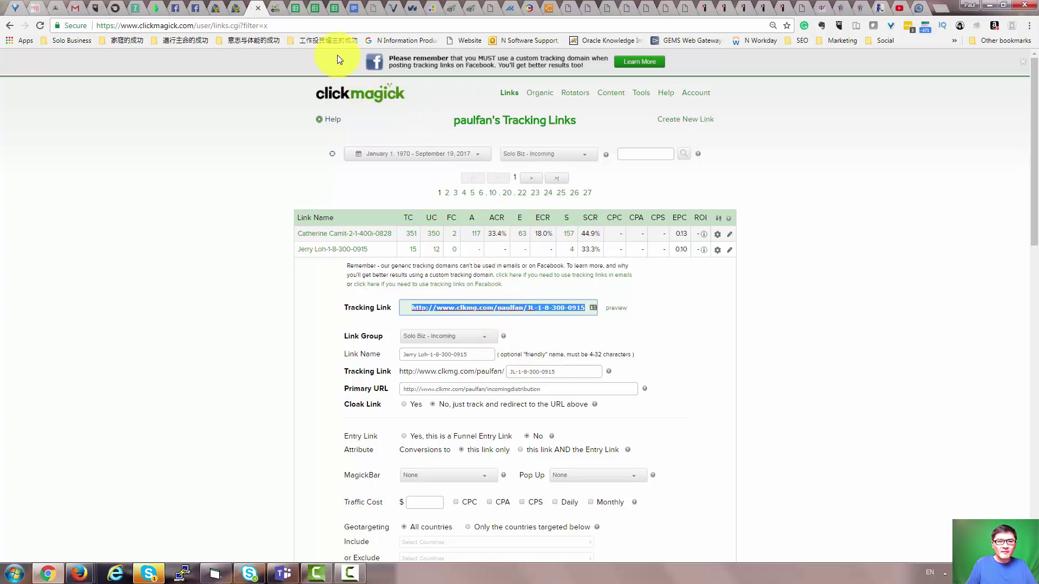
left_click(331, 12)
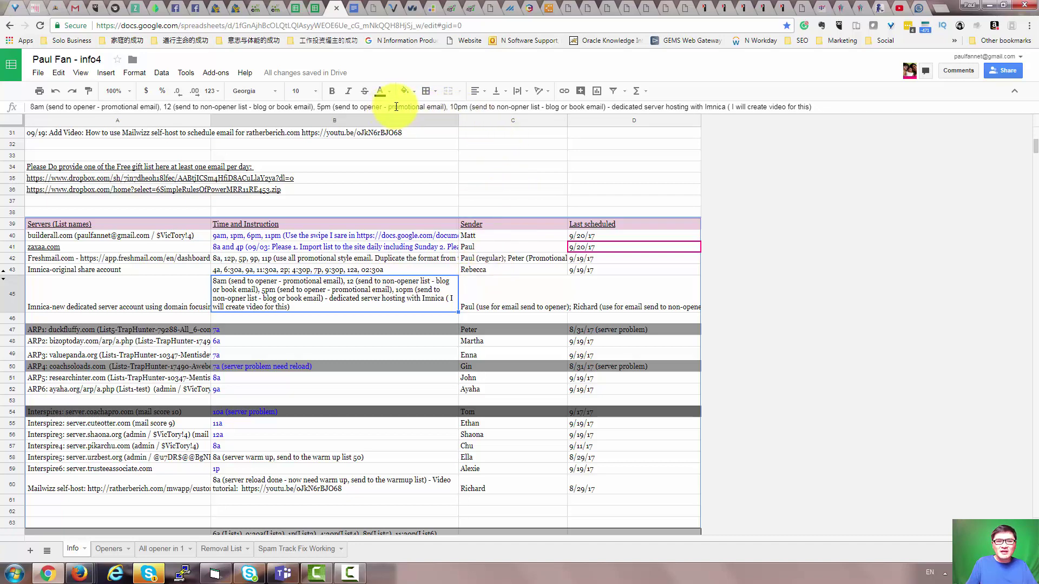
left_click(447, 108)
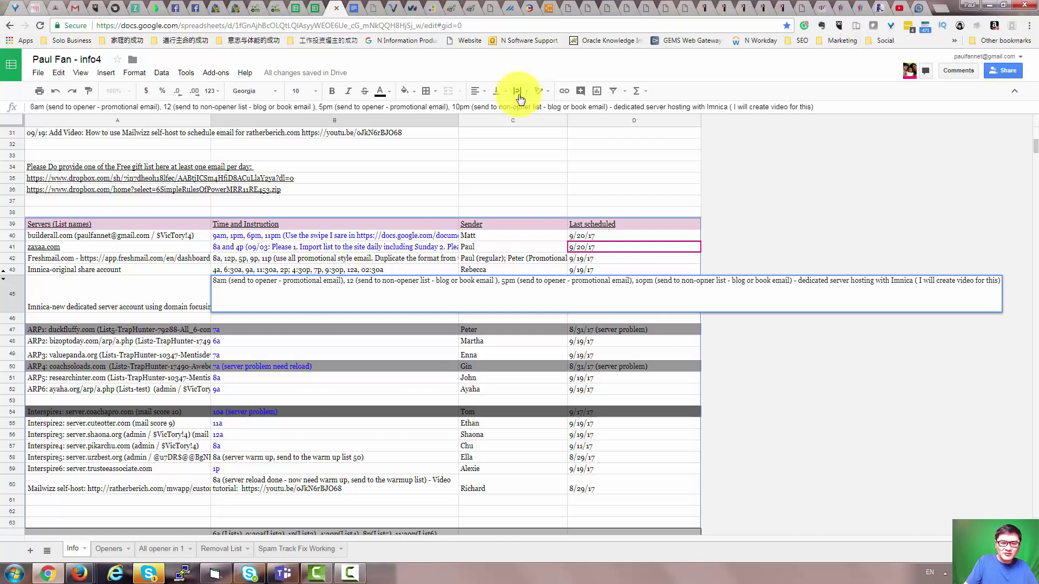
type("-")
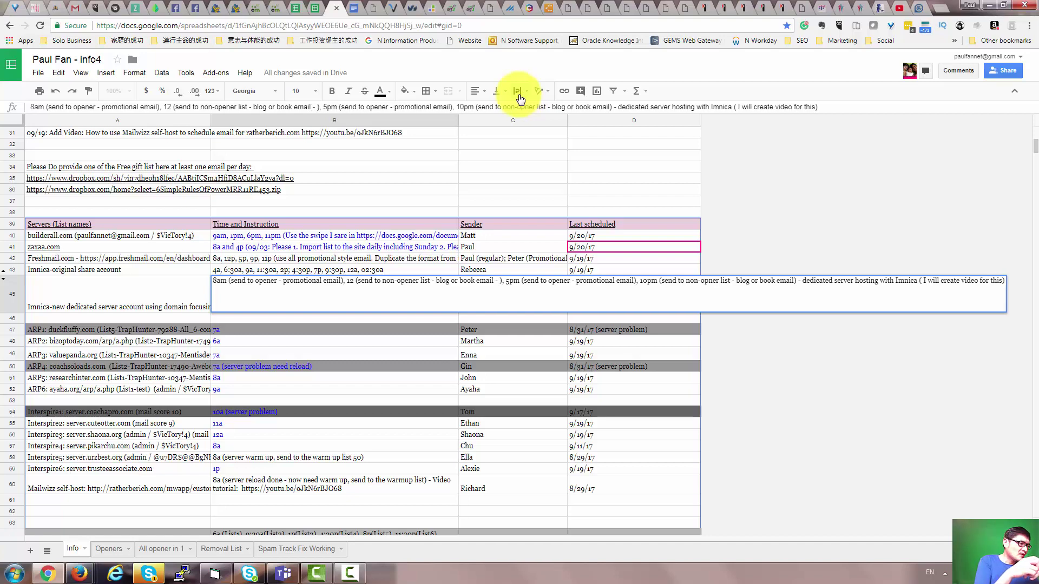
key("BackSpace")
key("BackSpace")
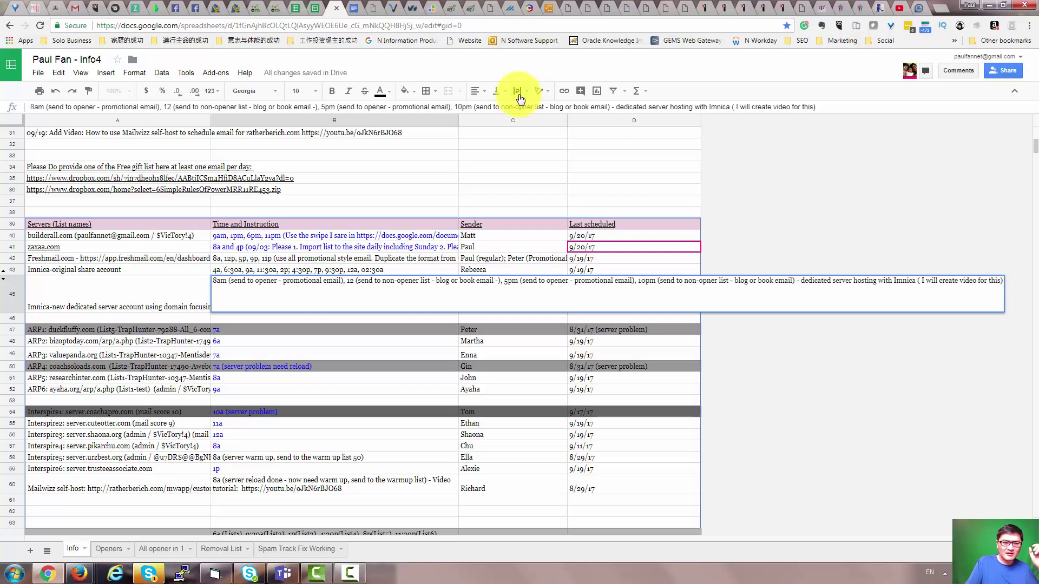
key("BackSpace")
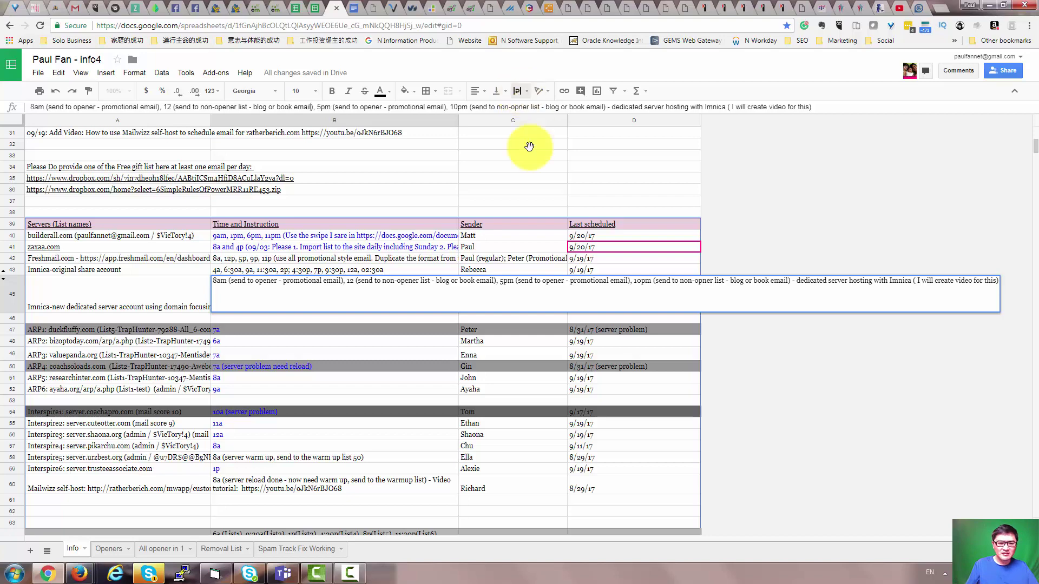
left_click(654, 341)
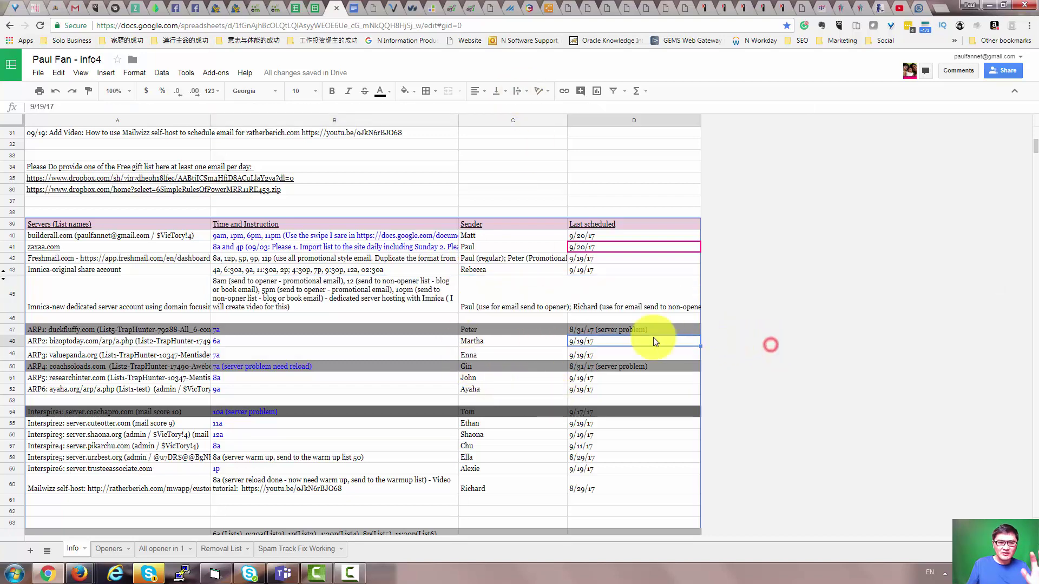
- Look up the entry under "Link for GR and Imnica" in the spreadsheet's Info sheet
scroll(342, 310, "down", 7)
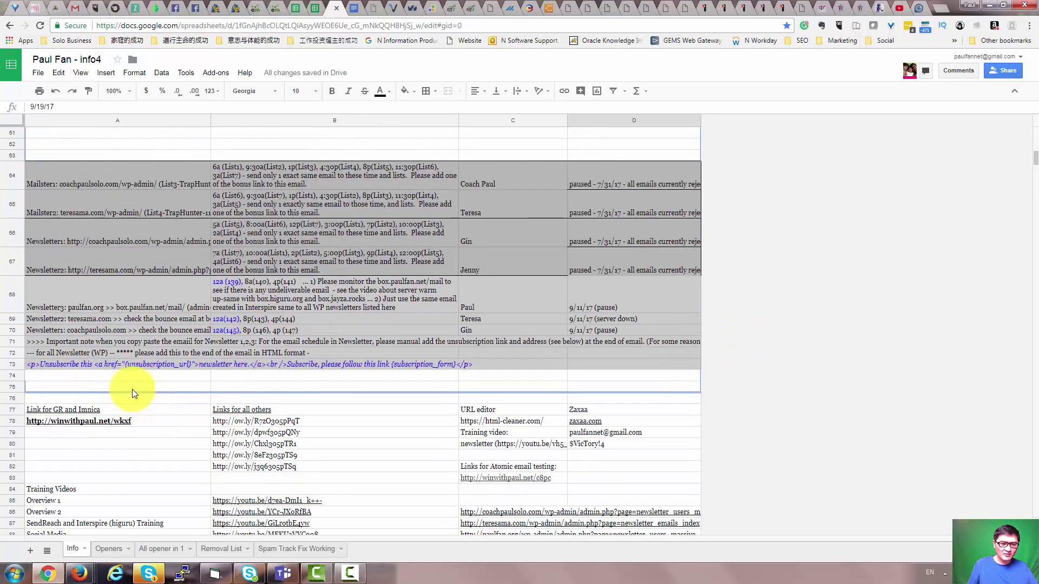
left_click(138, 421)
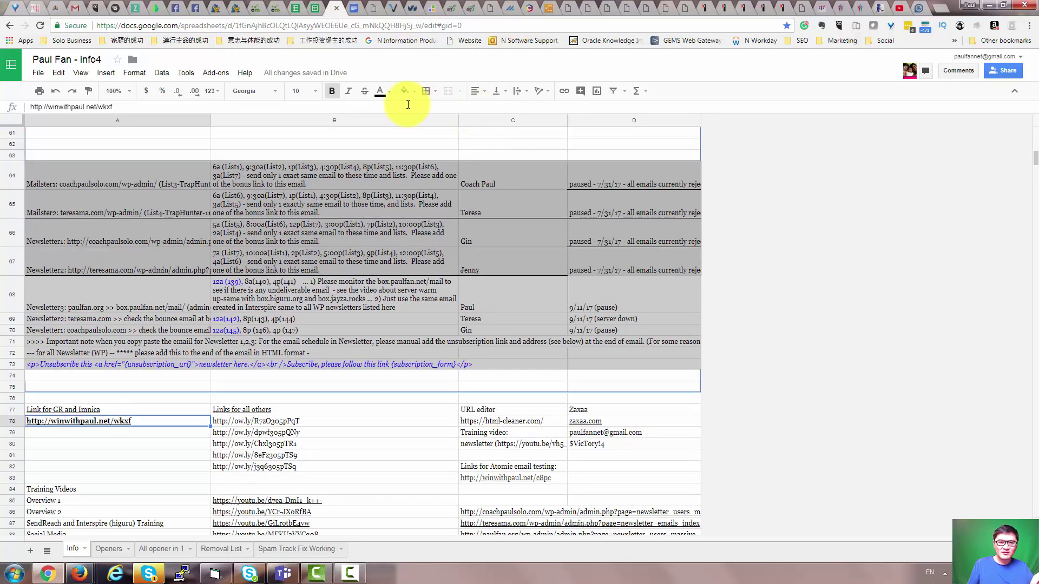
scroll(495, 206, "up", 7)
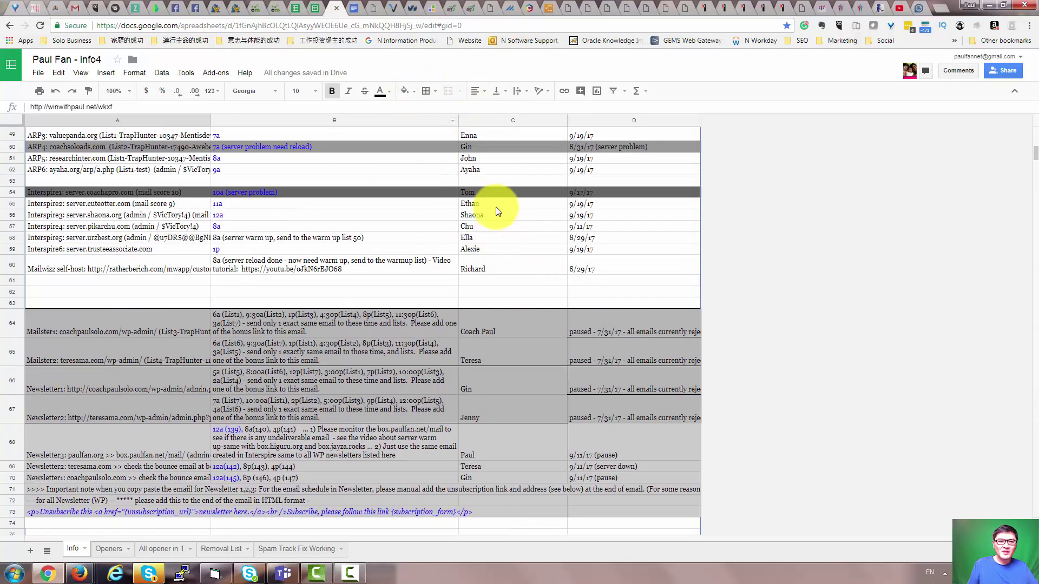
- Return to Imnica Mail and create the non-openers campaign, proceeding to its email creation options
left_click(471, 10)
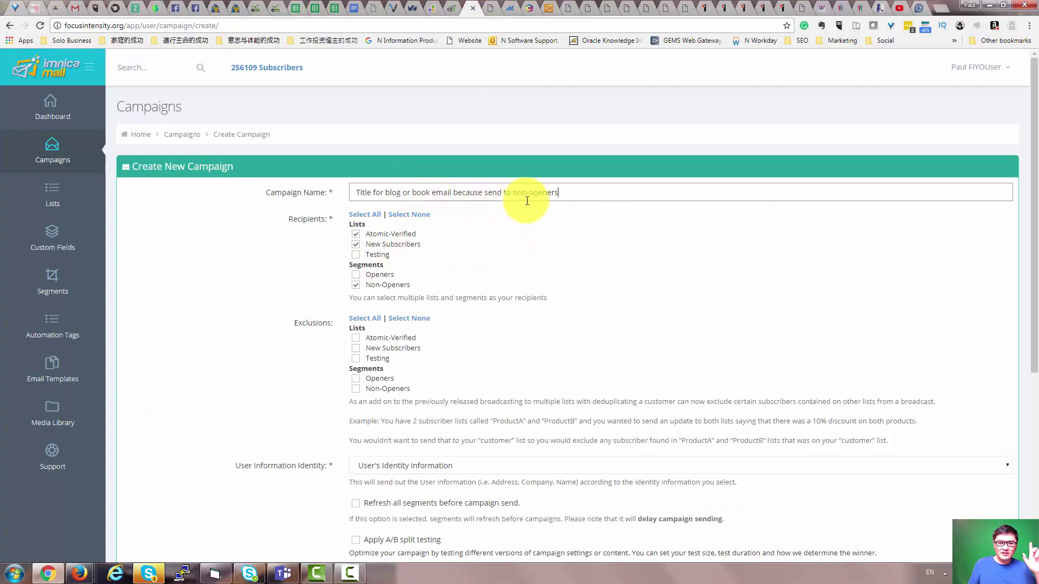
scroll(507, 320, "down", 5)
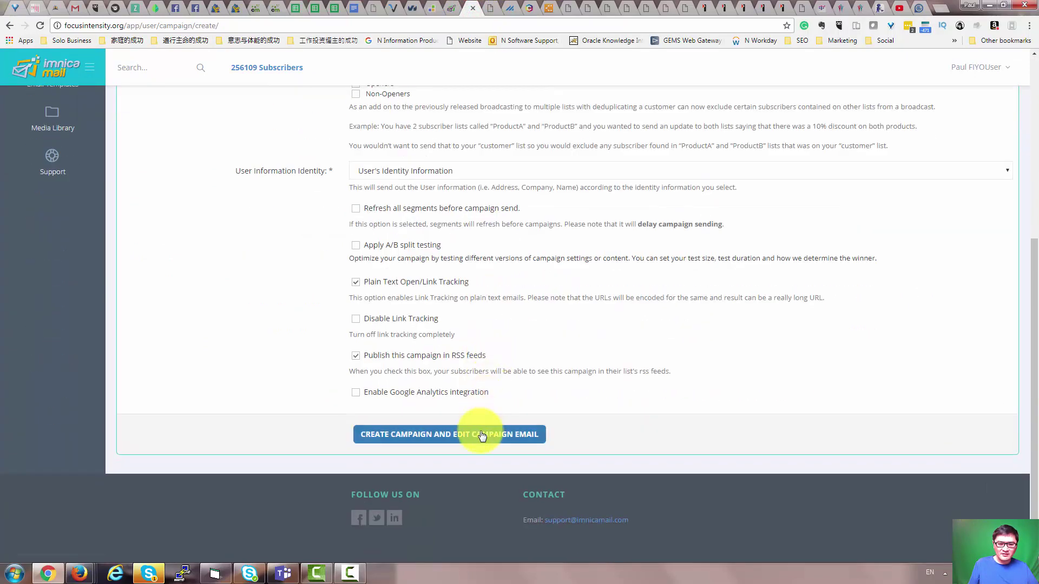
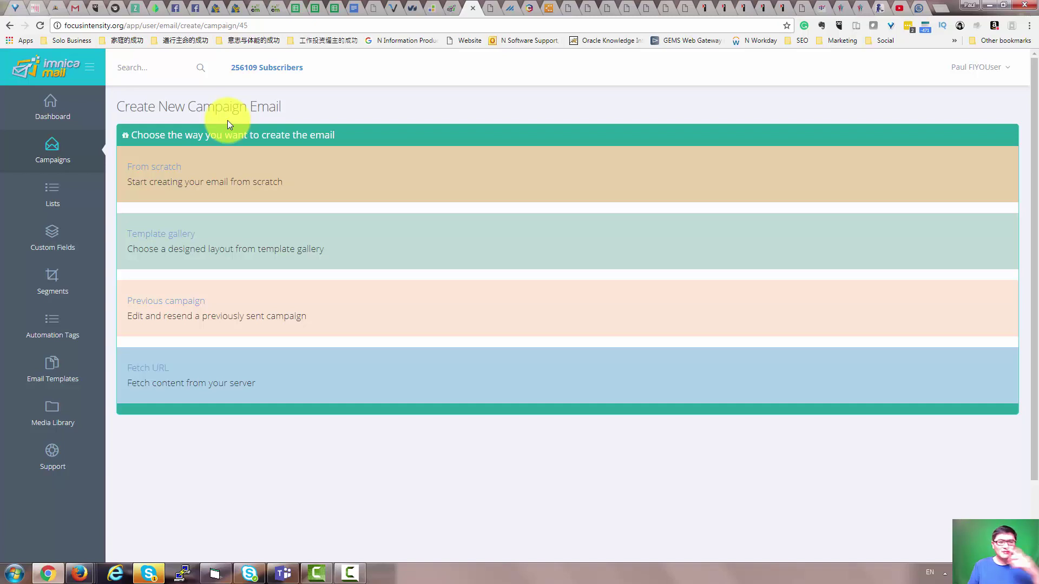
- In the spreadsheet's Sender cell for the new dedicated Imnica server, append "- promotional email" to the opener note and "- blog or book email" to the non-opener note
left_click(333, 11)
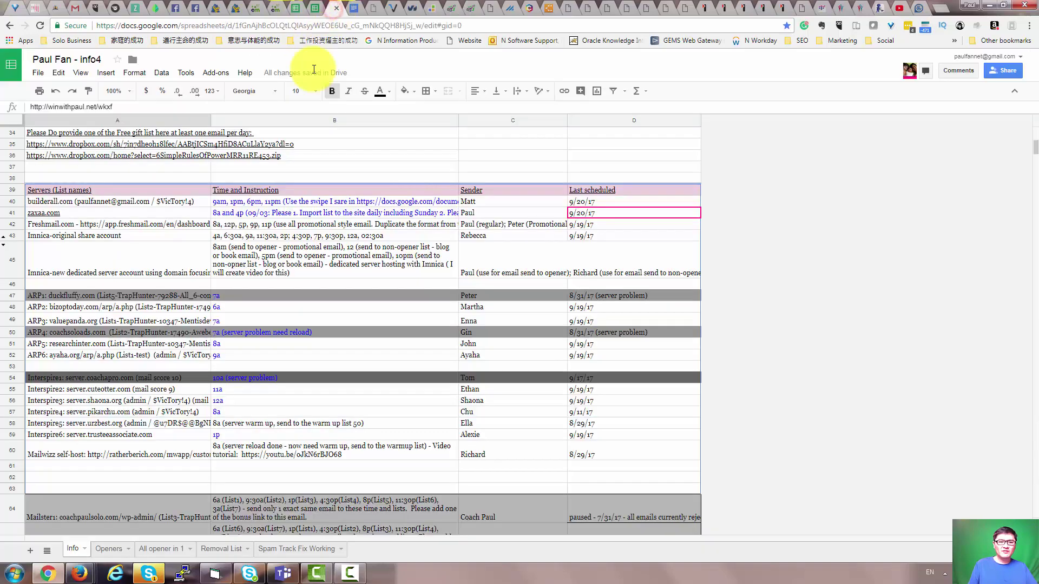
left_click(503, 227)
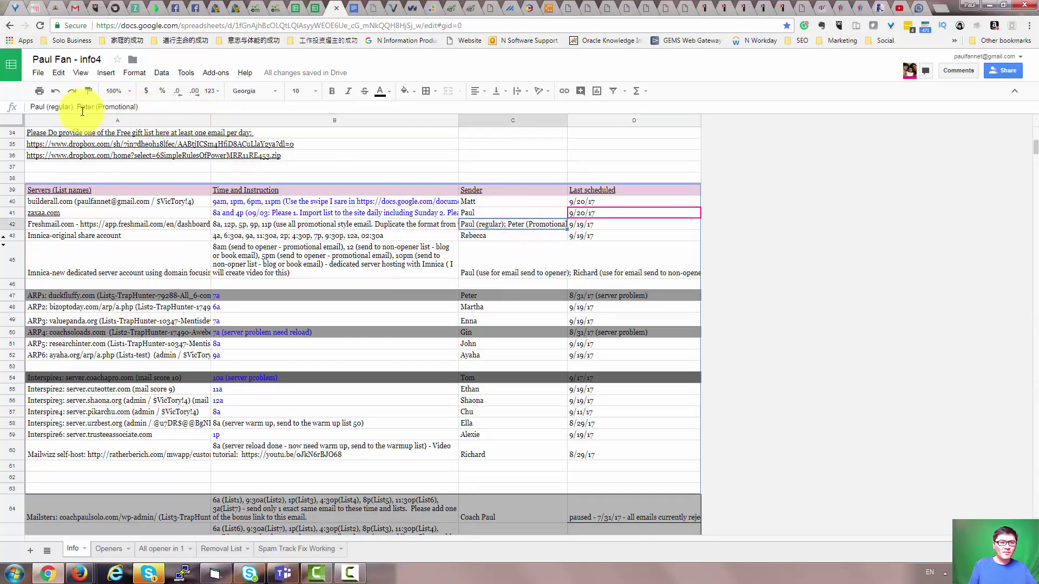
left_click(471, 255)
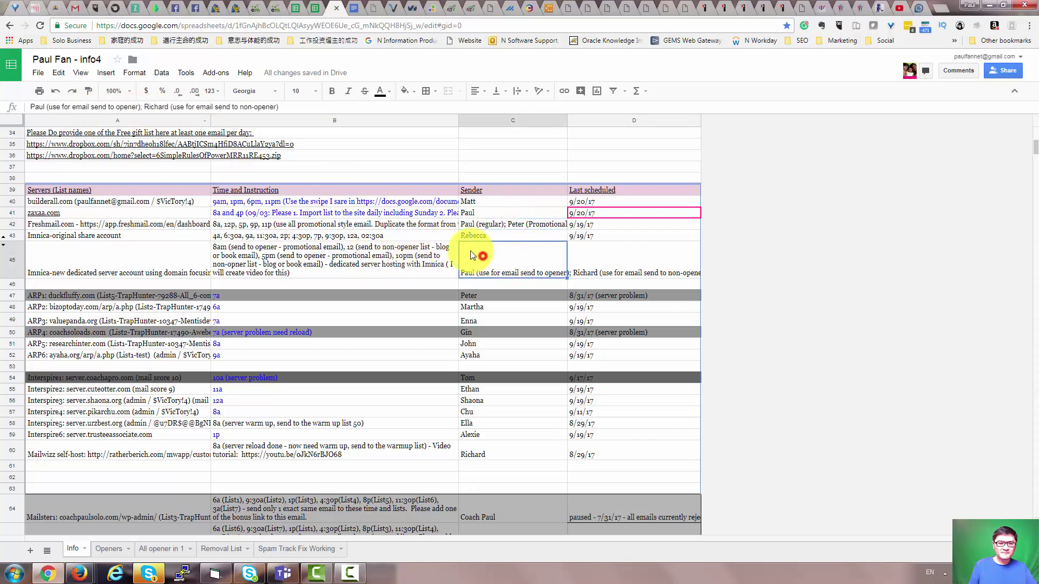
left_click(138, 107)
type("- ")
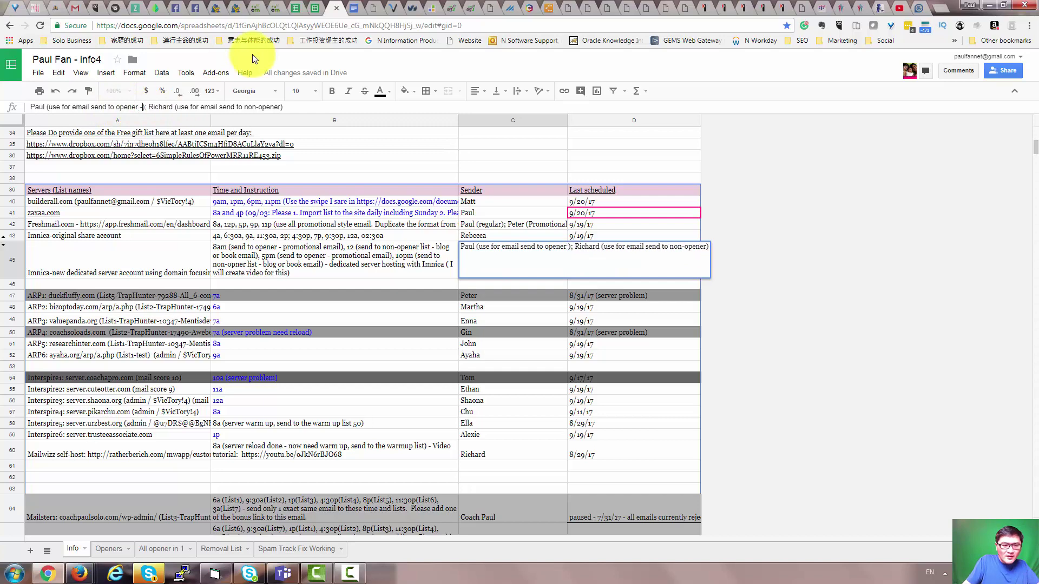
type("promotin")
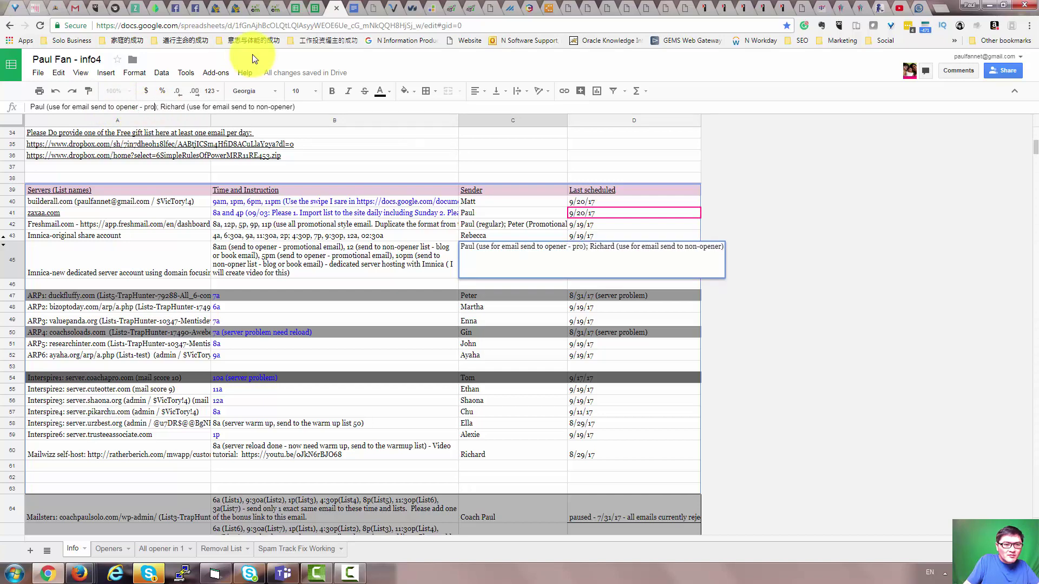
key("BackSpace")
type("onal em")
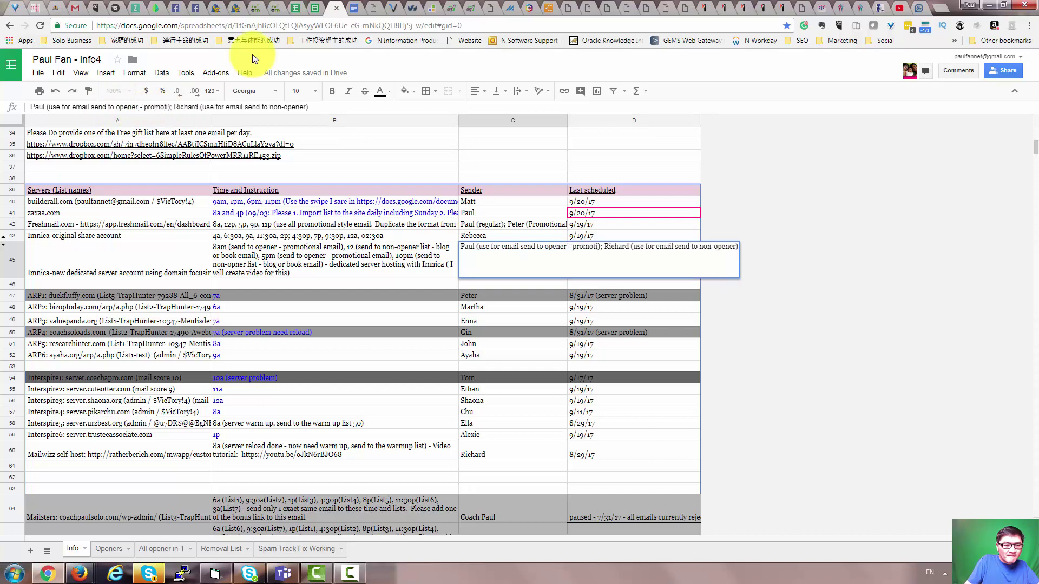
type("ail")
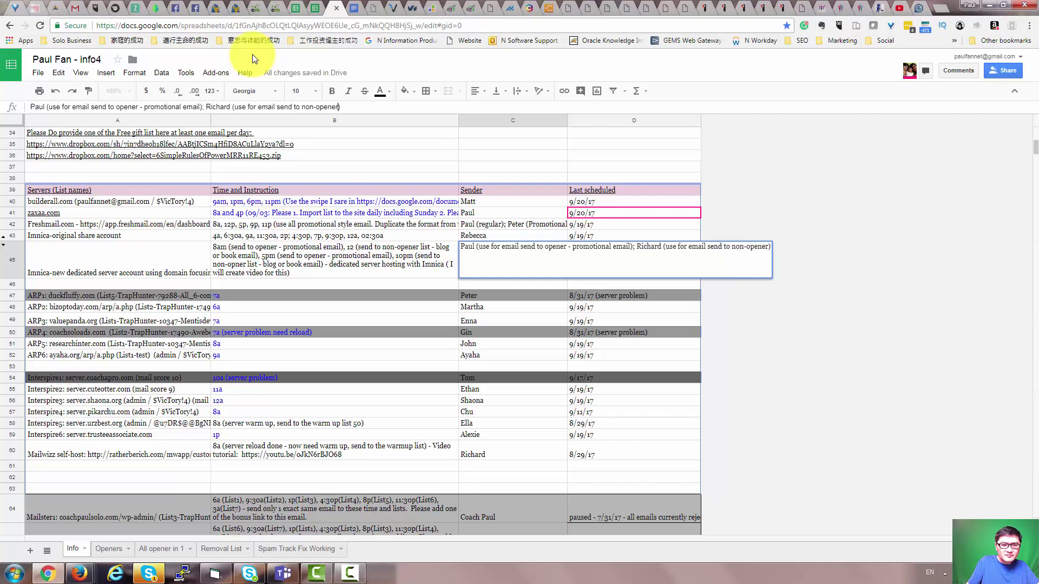
type(" - ")
type("blog or bo")
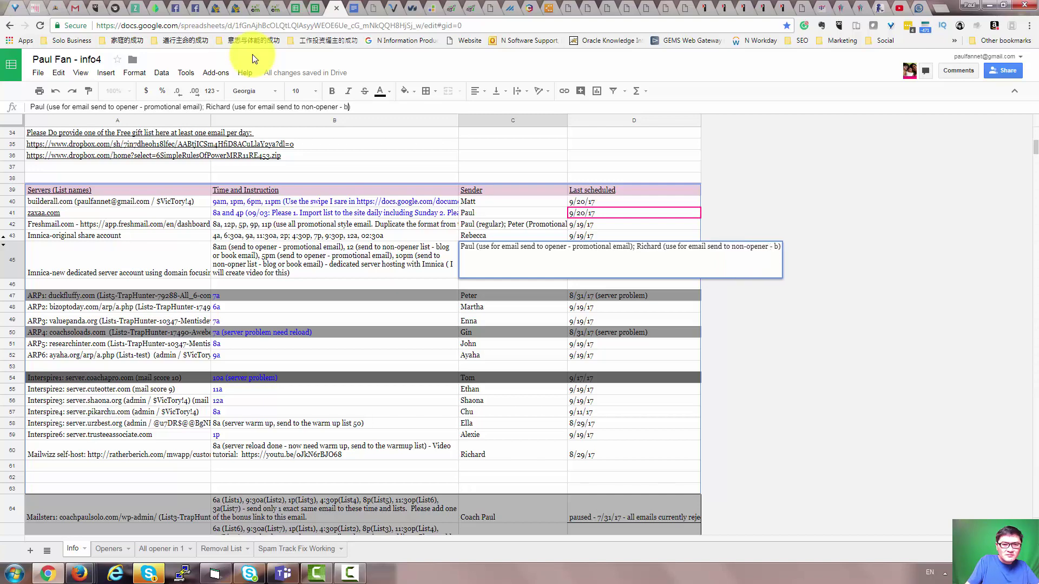
type("ok email")
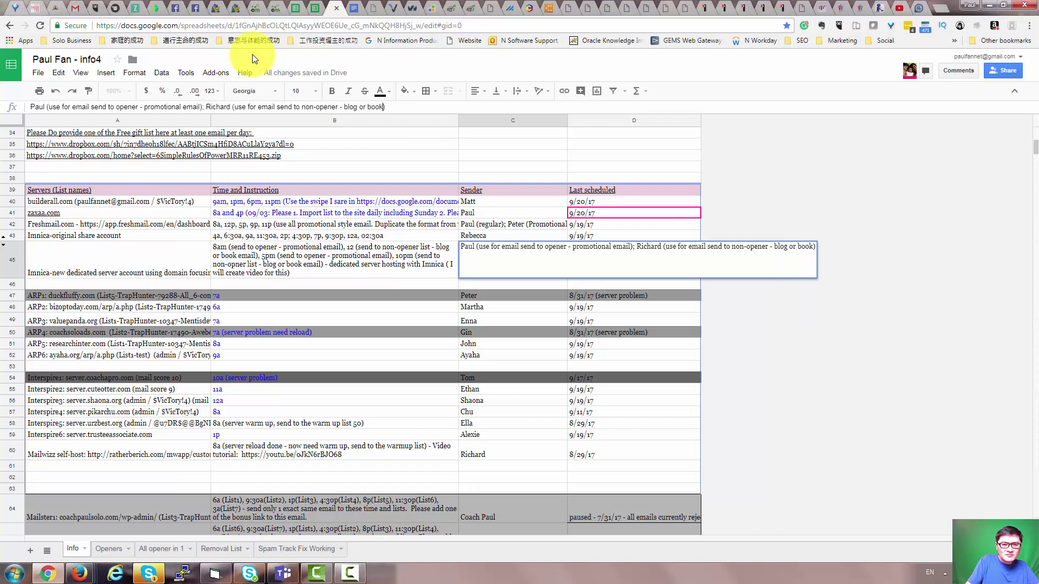
key("Return")
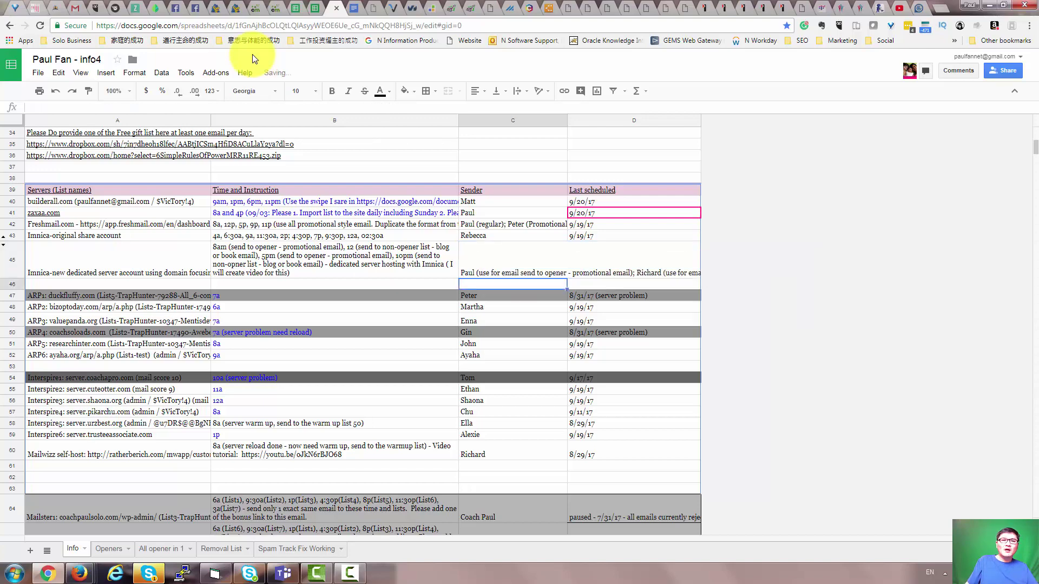
- Switch to Skype and answer the open chat's question about the old Imnica with "Yes." and "We will use both Imnica."
left_click(472, 9)
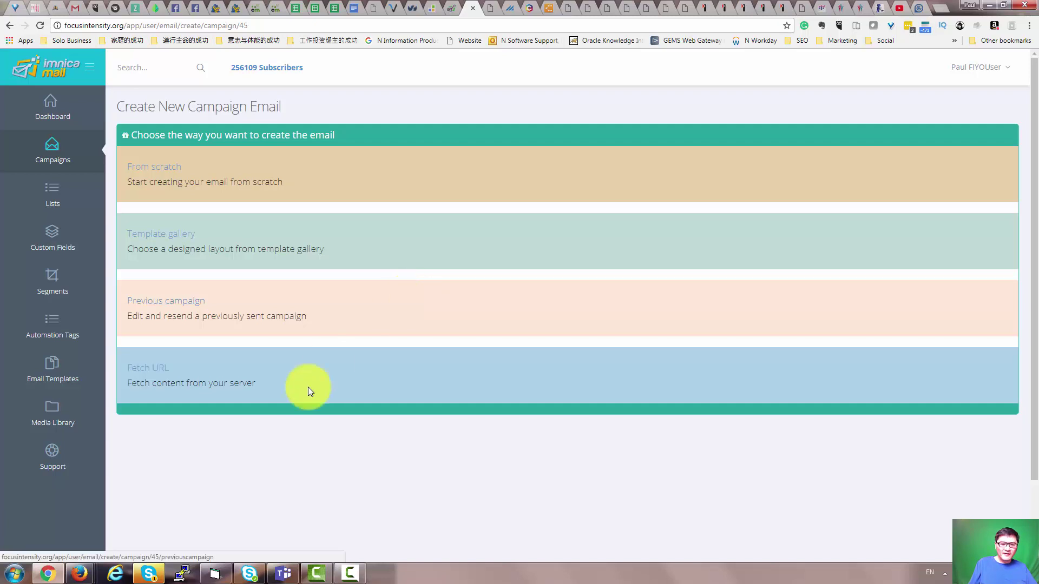
left_click(150, 573)
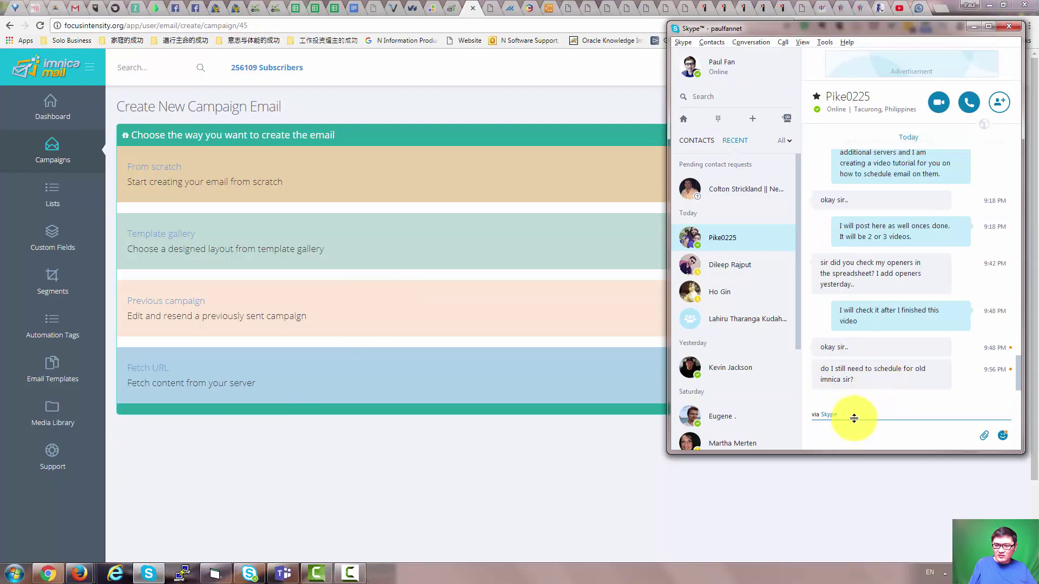
left_click(845, 434)
type("Yes.")
key("Return")
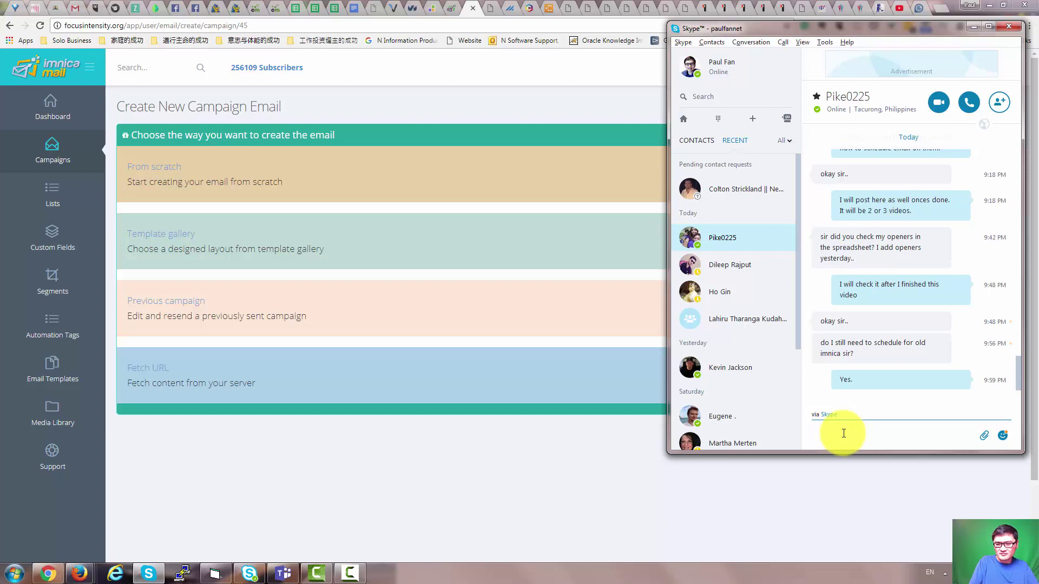
type("We will use both Inn")
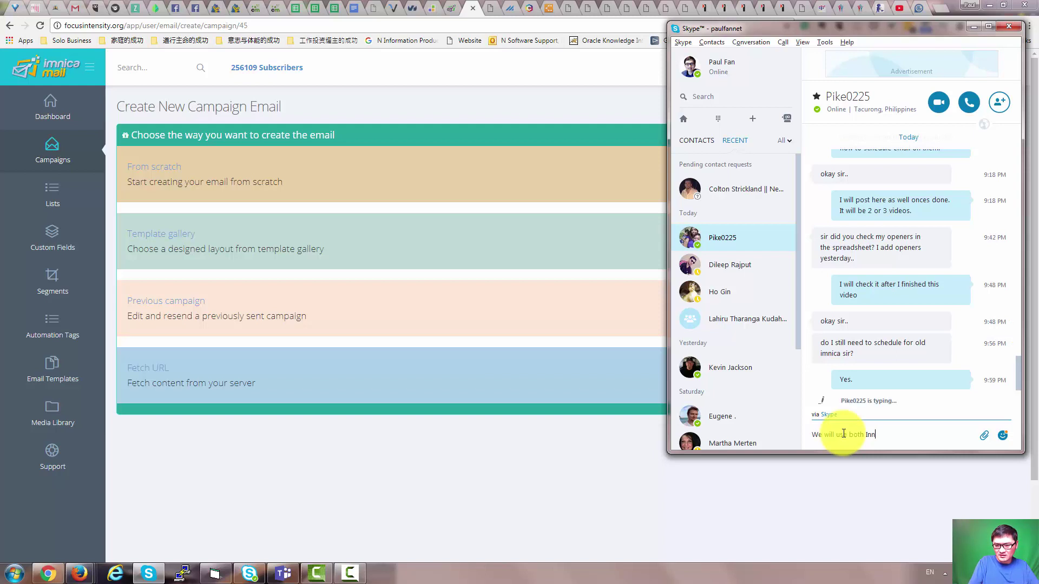
key("BackSpace")
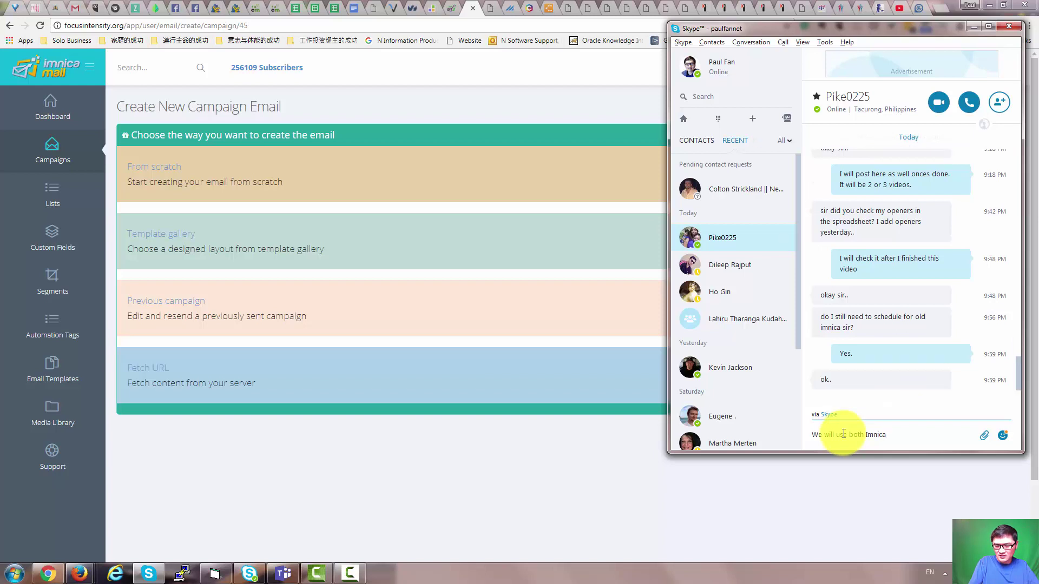
key("Return")
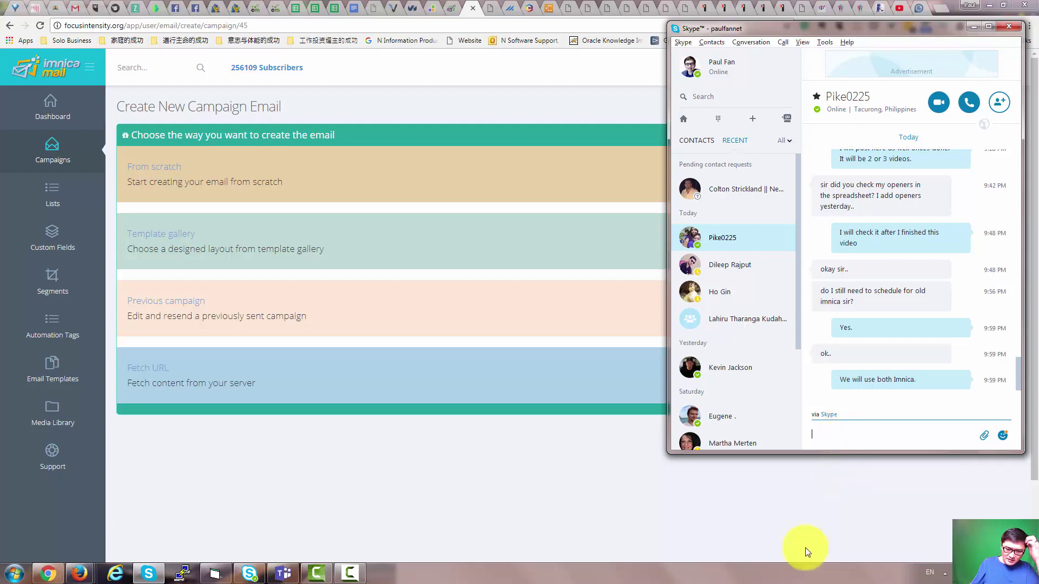
left_click(350, 573)
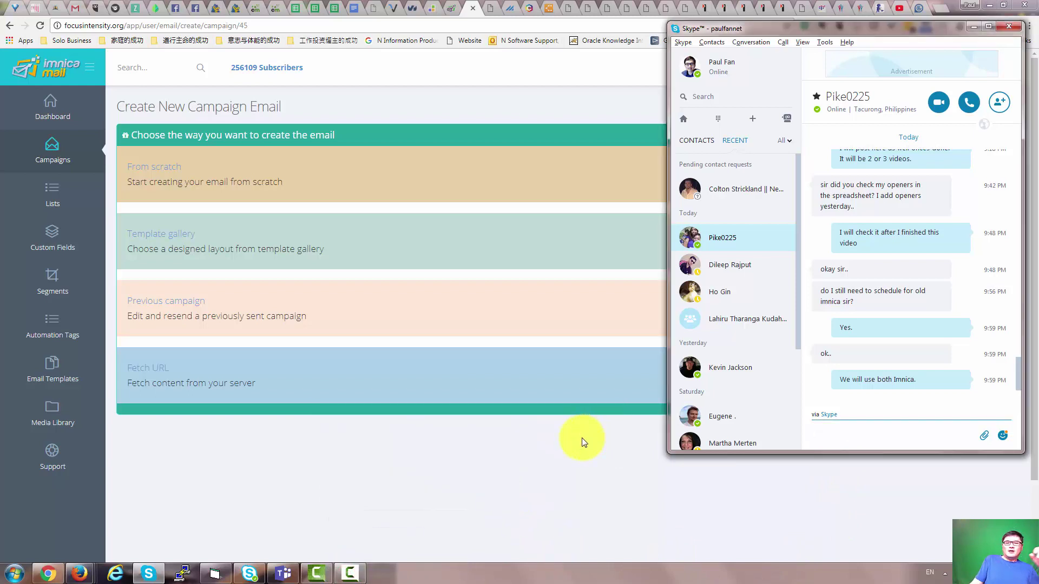
left_click(350, 573)
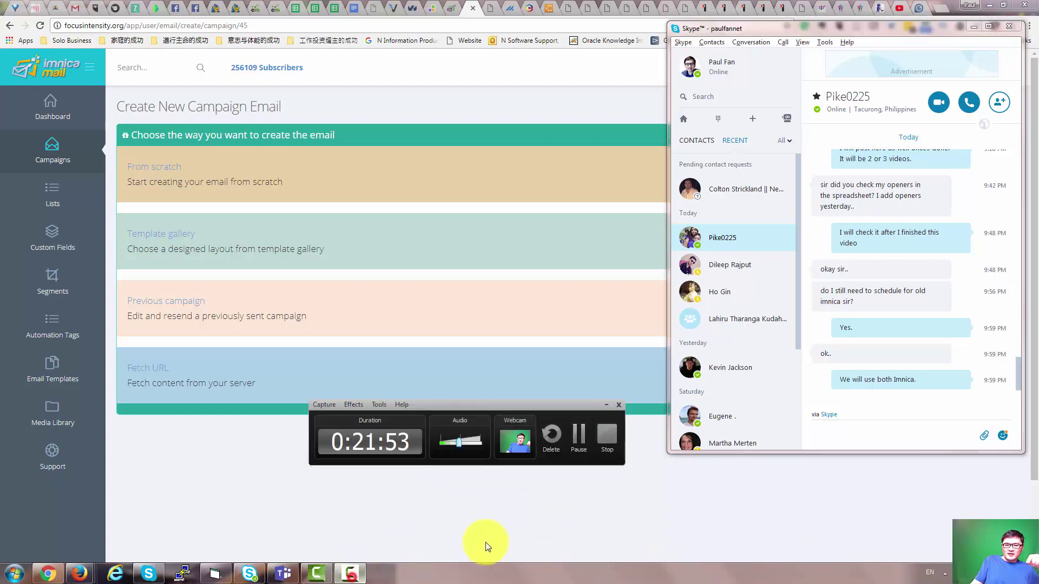
left_click(485, 502)
left_click_drag(485, 407, 559, 524)
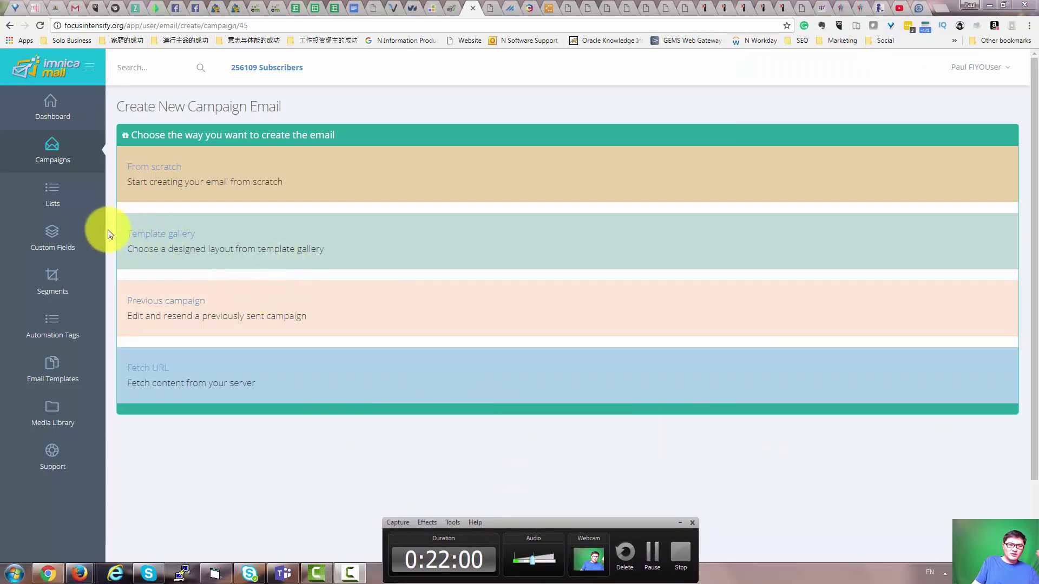
- Review the subscriber lists and segments in Imnica Mail, and open the Openers segment to examine its rules
left_click(56, 190)
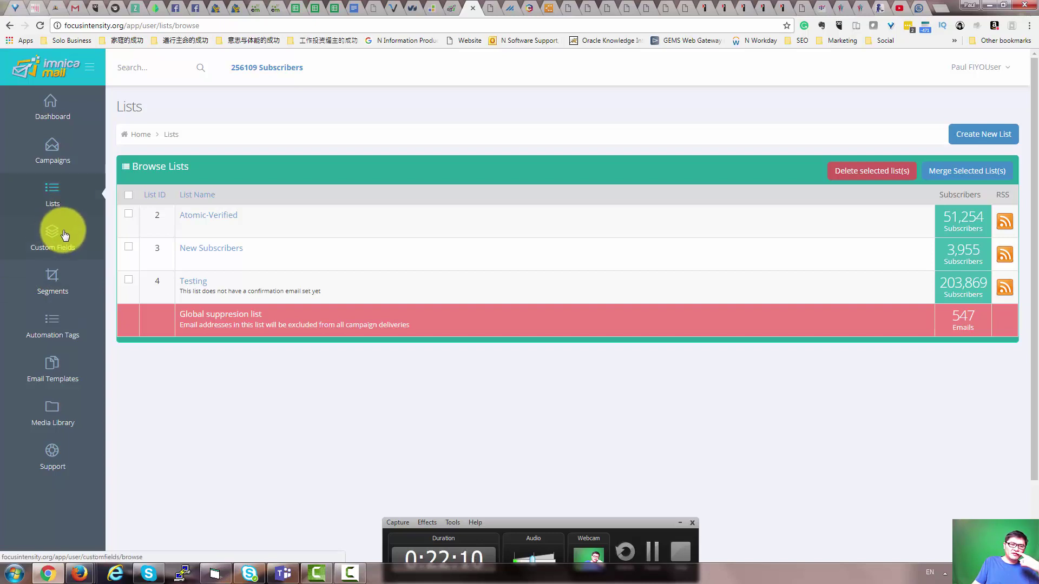
left_click(52, 282)
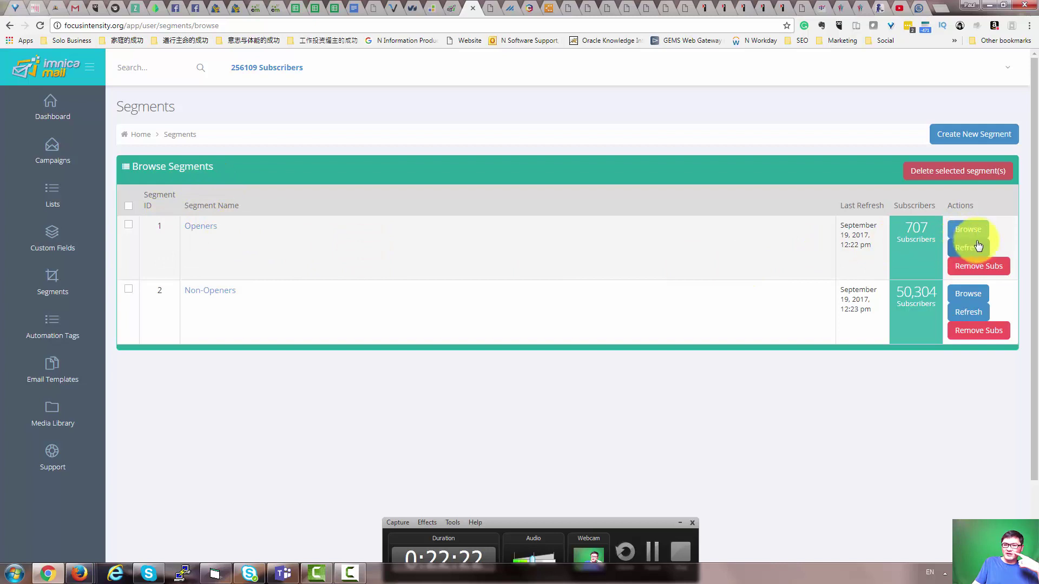
left_click(199, 226)
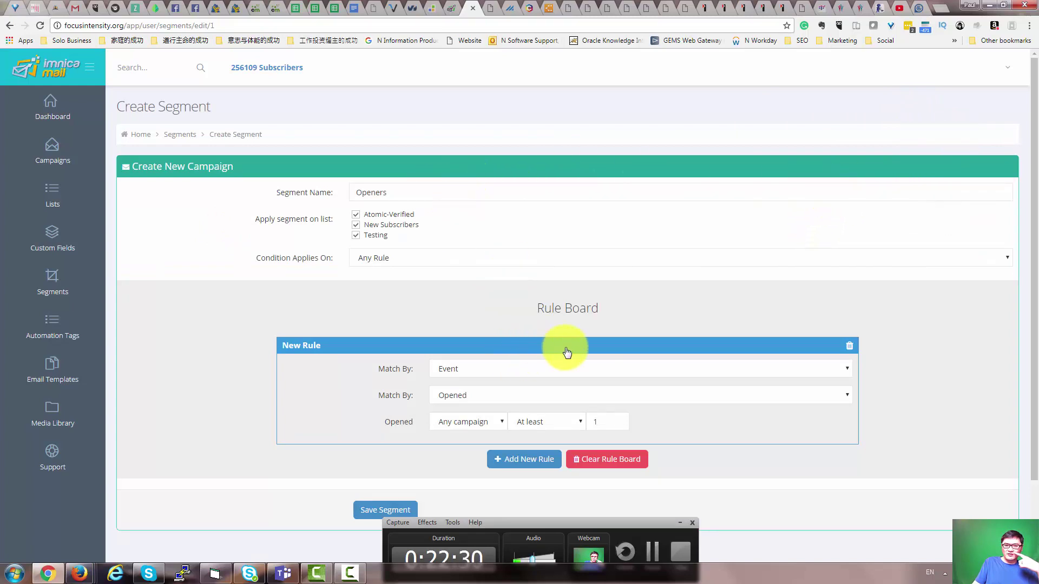
- Review the Openers segment's rule settings and return to the list of segments
scroll(483, 227, "down", 1)
scroll(483, 228, "down", 1)
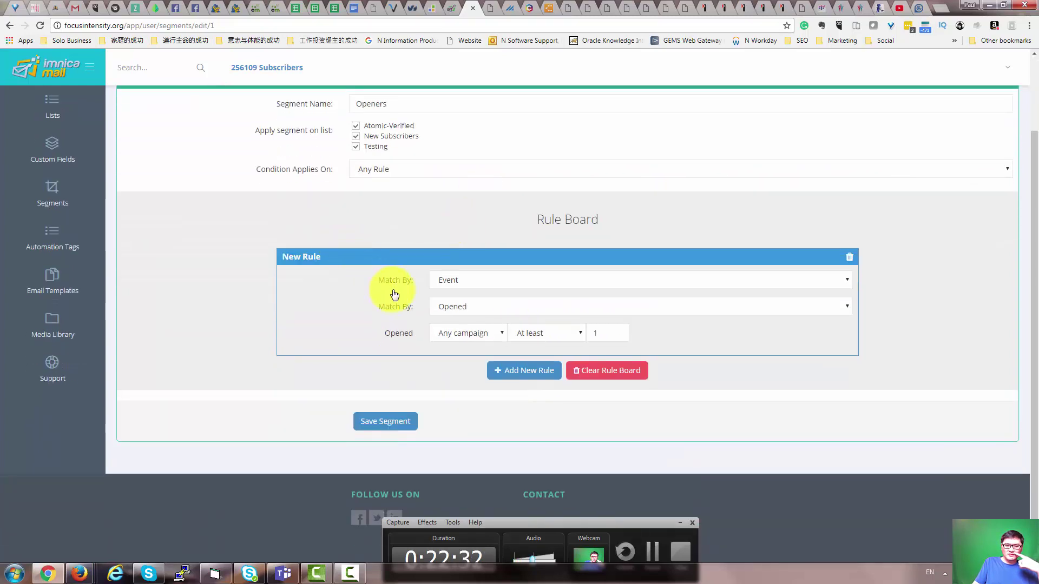
scroll(393, 294, "up", 2)
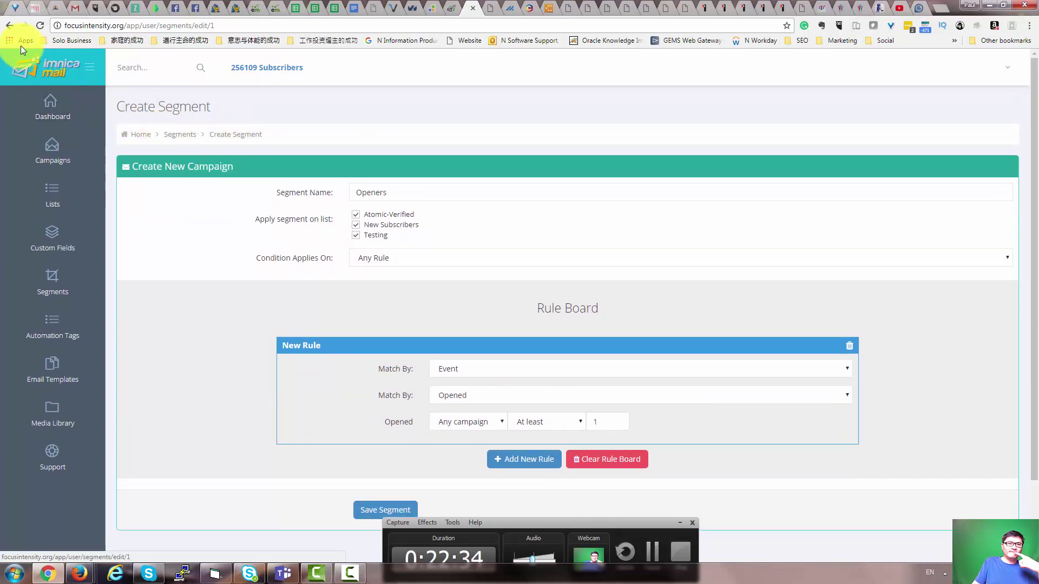
left_click(10, 25)
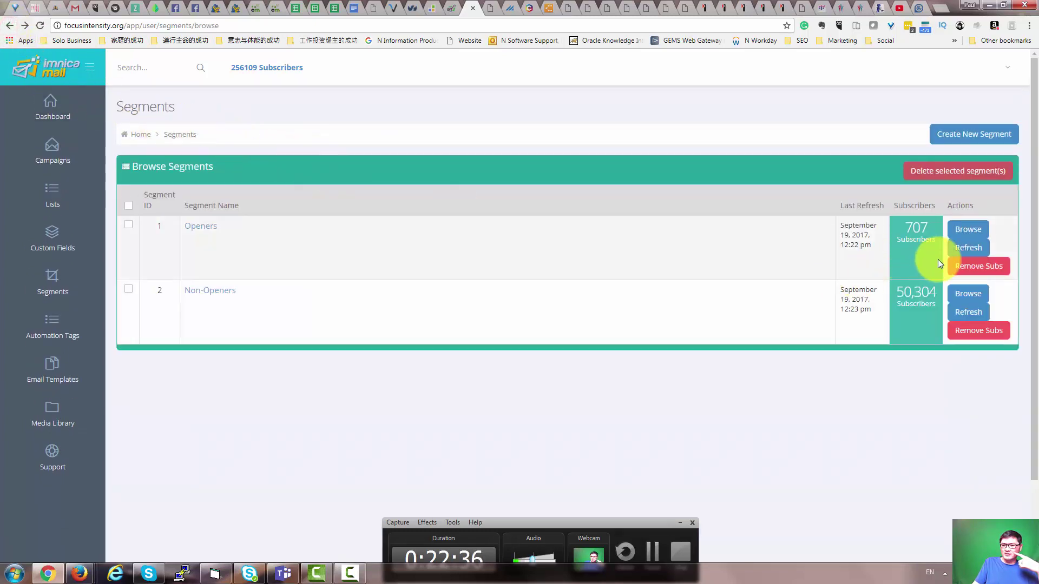
- Browse the Openers segment's subscribers, tick the select-all checkbox, export them to CSV and open the file in Excel
left_click(967, 231)
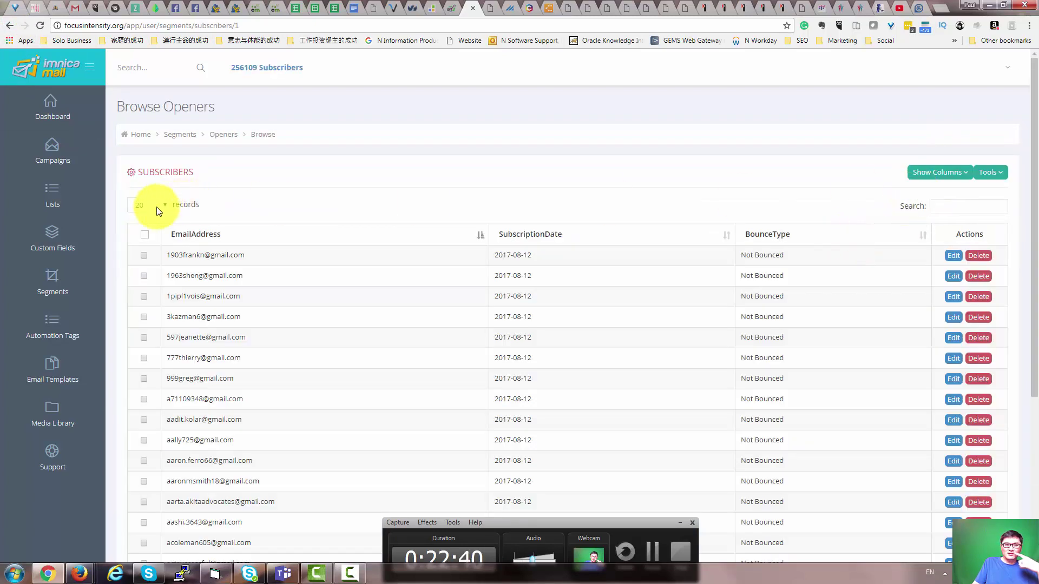
left_click(145, 234)
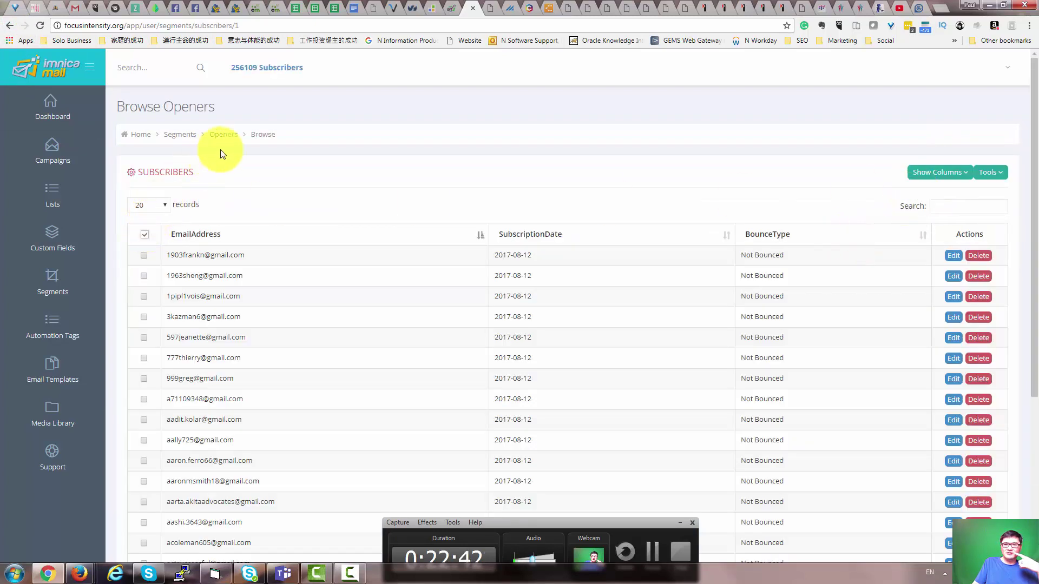
left_click(1000, 171)
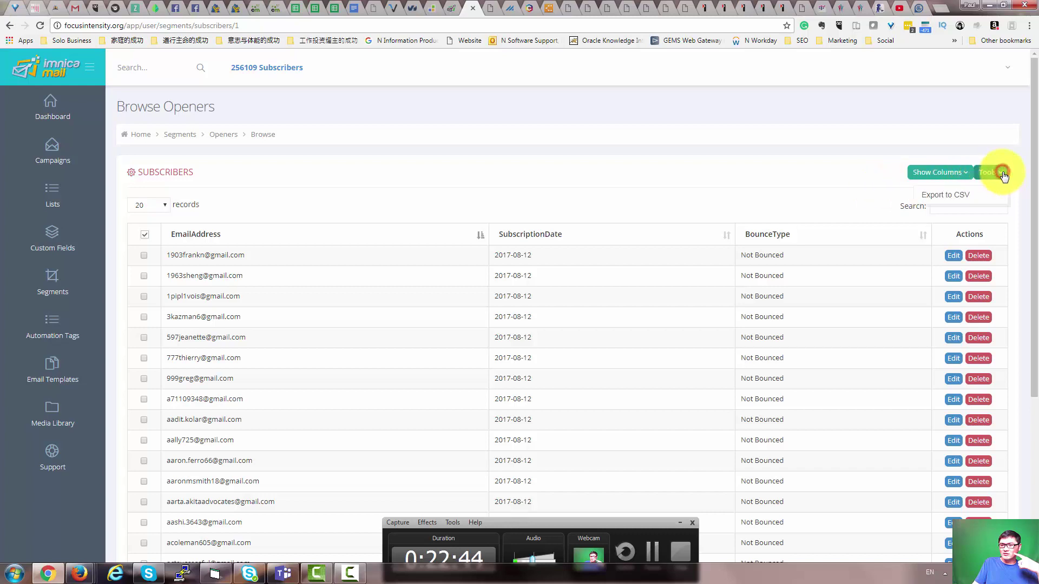
left_click(960, 198)
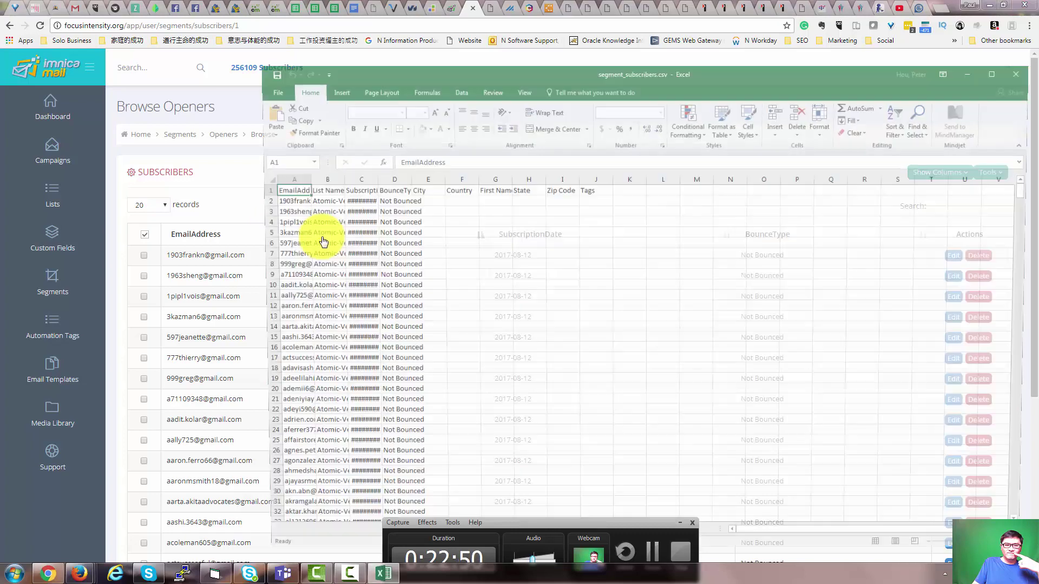
- Check segment_subscribers.csv through to its last records, widening the subscription date column, and close the file without saving
scroll(989, 241, "down", 10)
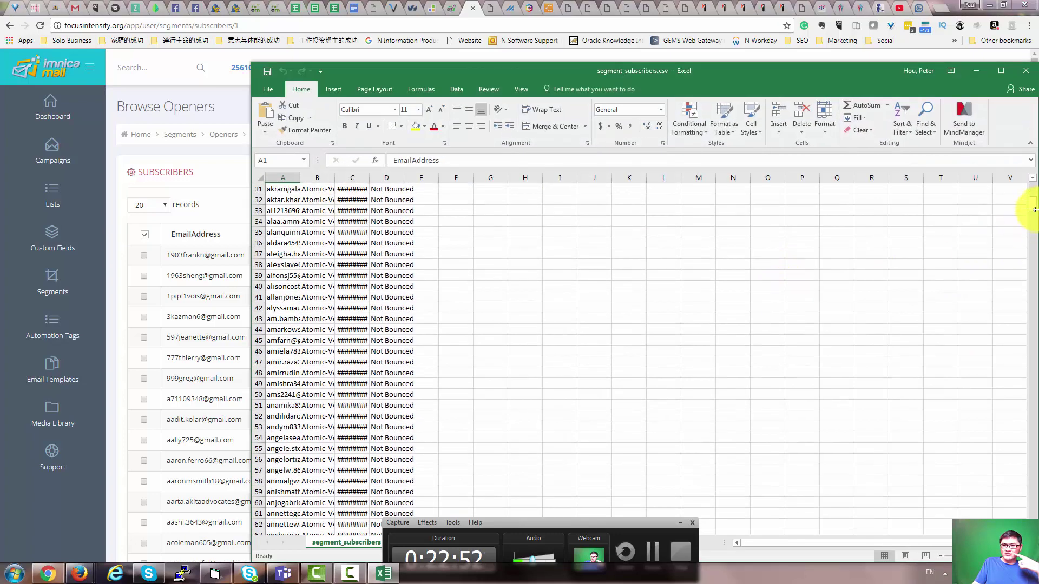
left_click_drag(1032, 204, 1032, 518)
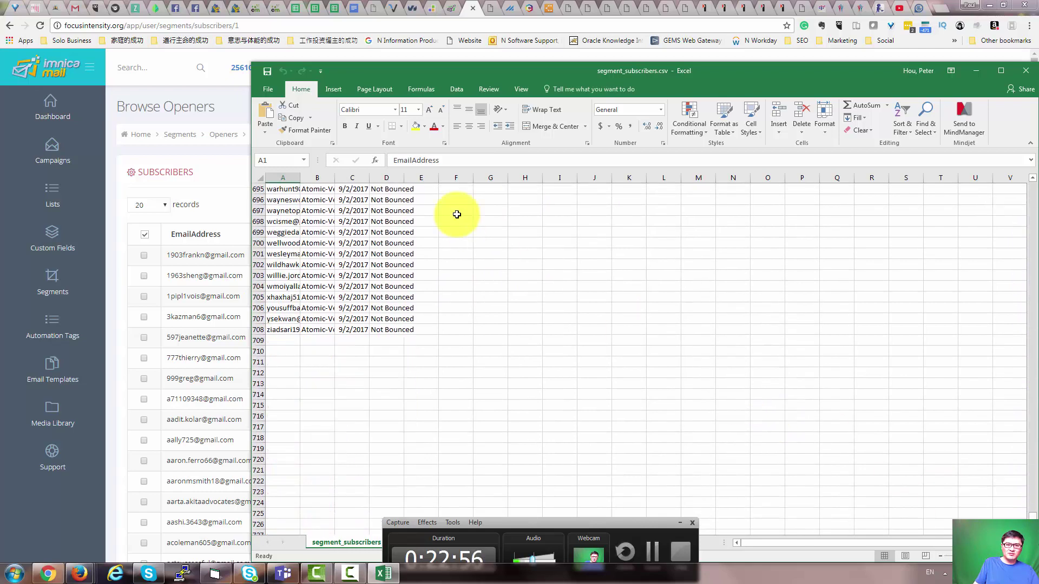
double_click(369, 181)
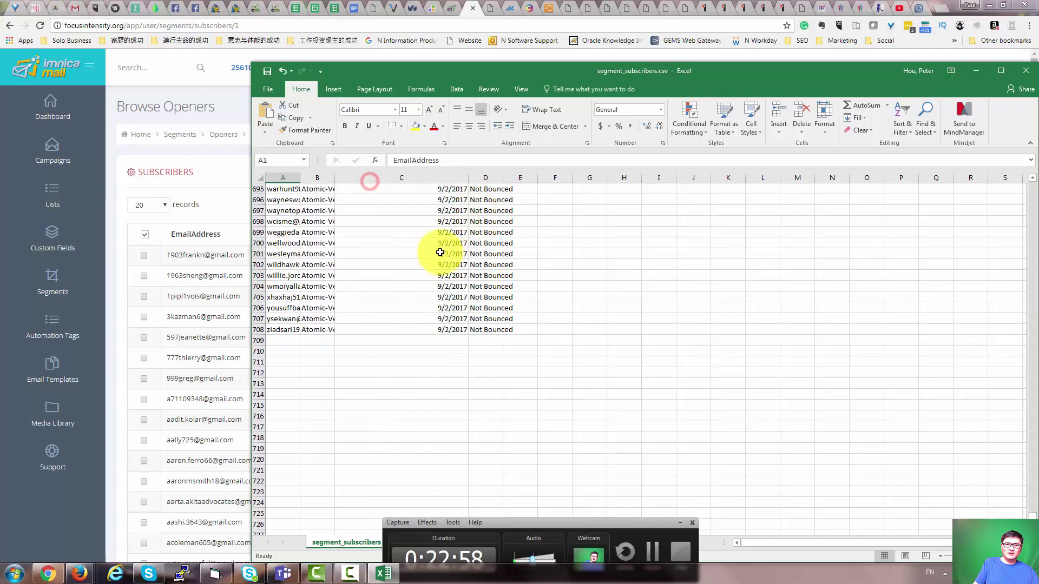
left_click(629, 309)
scroll(655, 320, "up", 4)
scroll(654, 319, "up", 20)
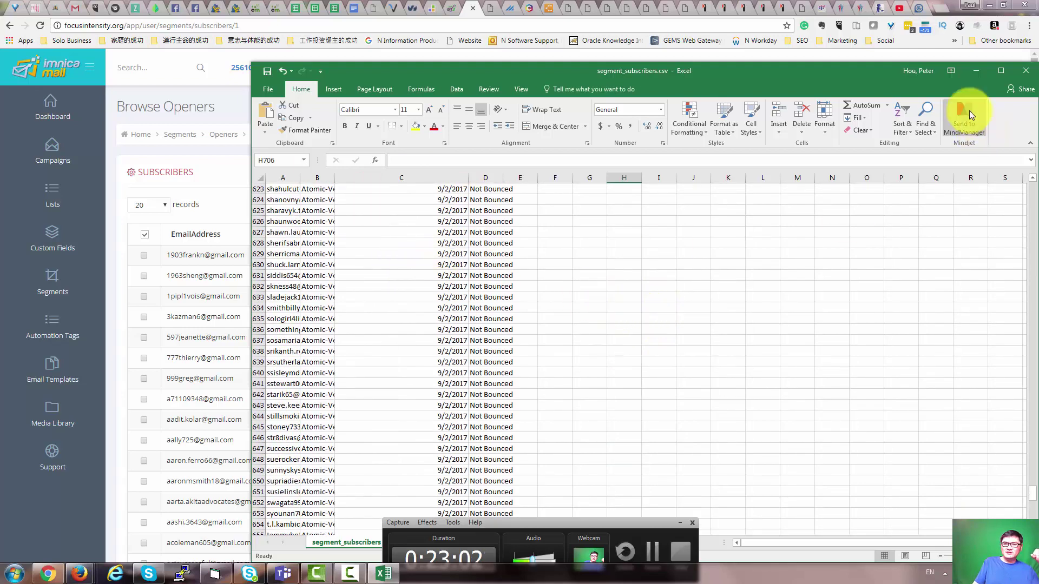
left_click(1020, 77)
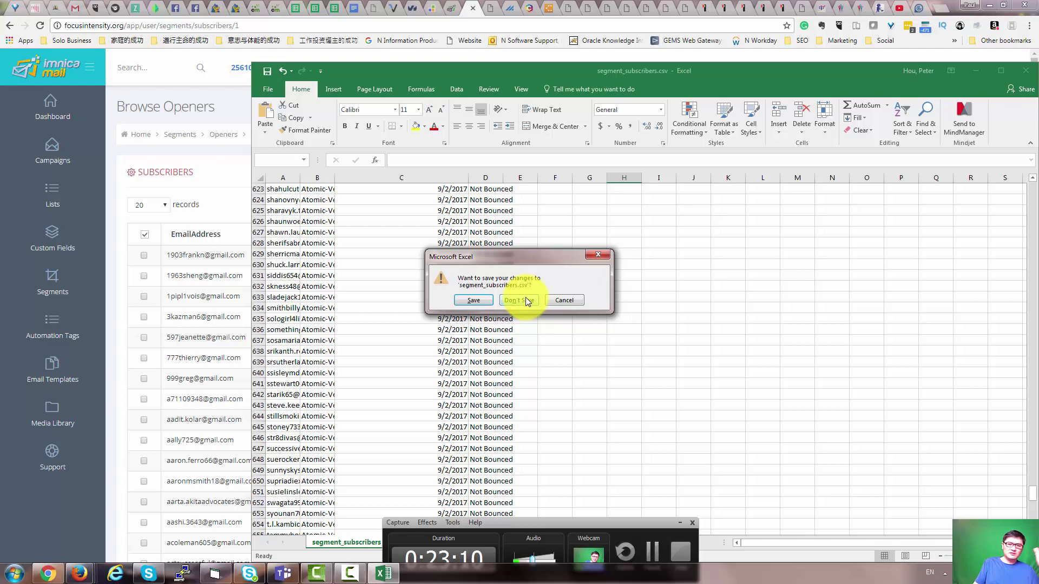
left_click(527, 302)
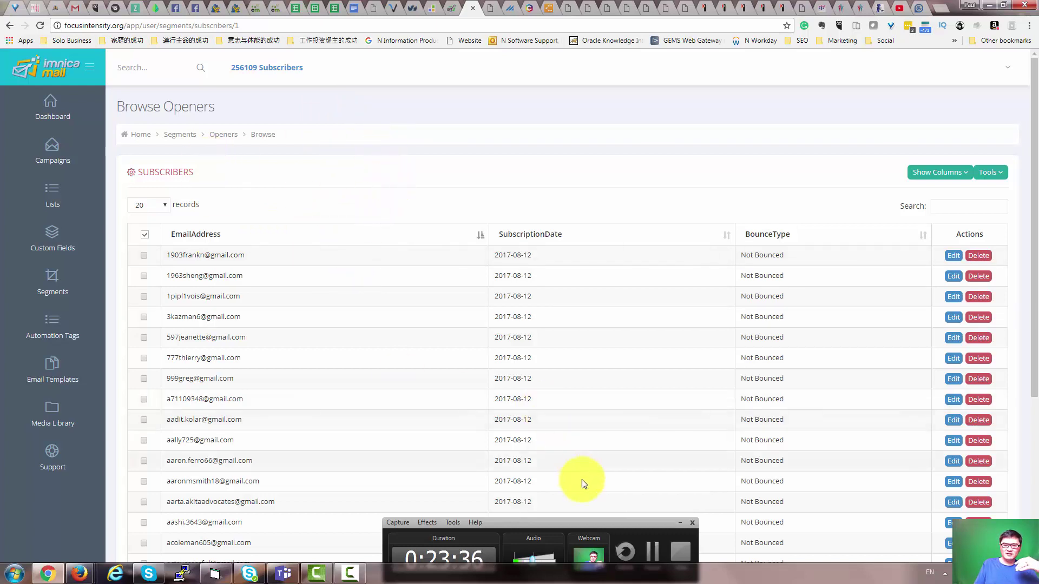
left_click_drag(624, 522, 626, 481)
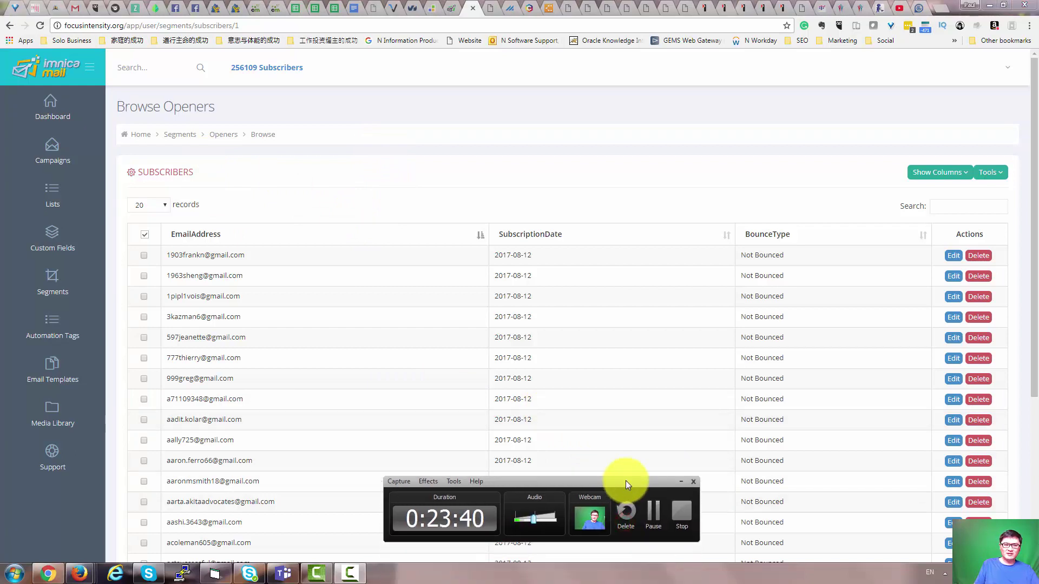